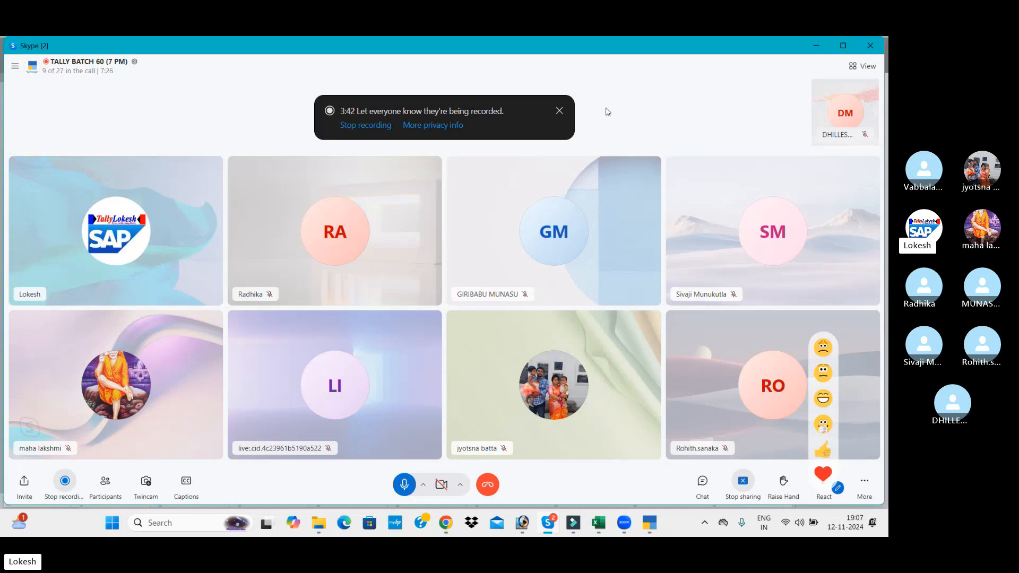
# Dismiss the call's recording notice, switch to TallyPrime and start creating a new company
pyautogui.click(559, 111)
pyautogui.hotkey('alt', 'Tab')
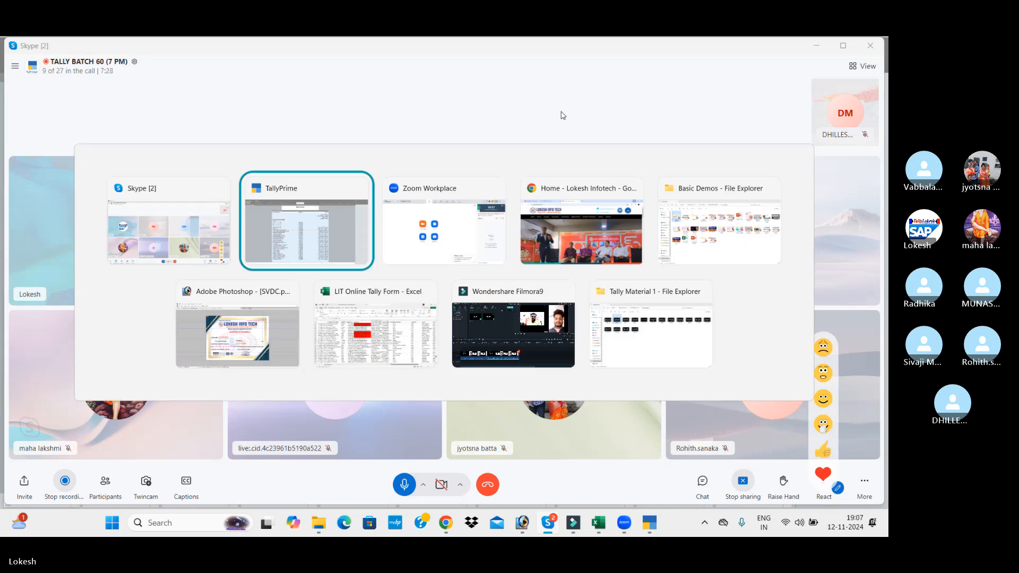
pyautogui.press('Up')
pyautogui.press('Up')
pyautogui.press('Up')
pyautogui.press('Up')
pyautogui.press('Up')
pyautogui.press('Up')
pyautogui.press('Up')
pyautogui.press('Up')
pyautogui.press('Up')
pyautogui.press('Up')
pyautogui.press('Up')
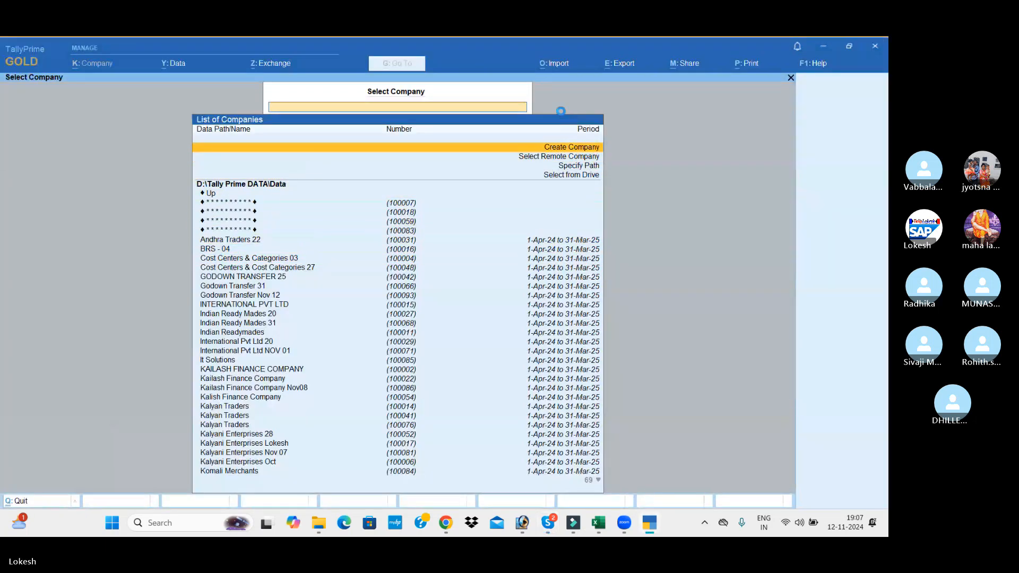
pyautogui.press('Return')
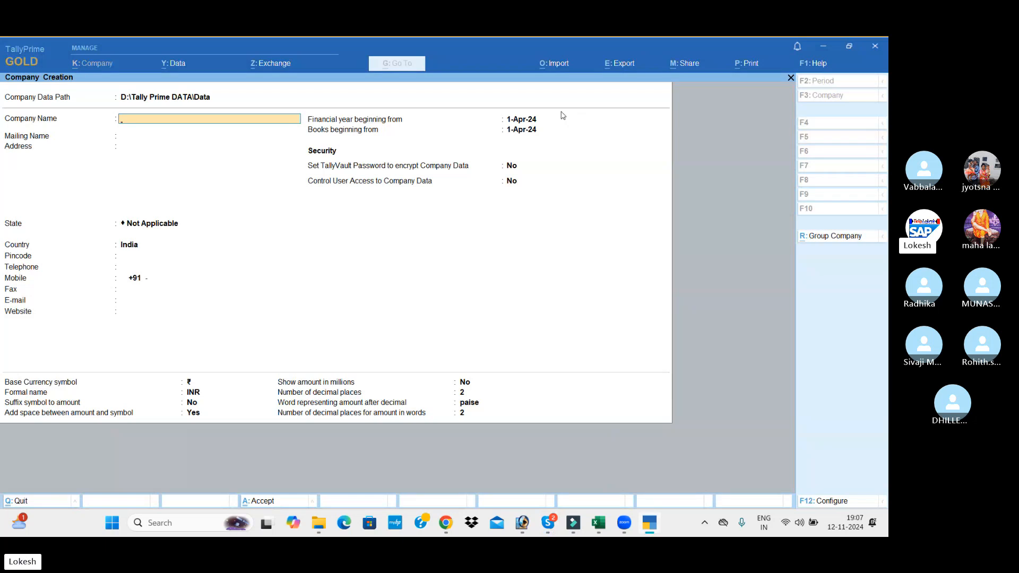
# Enter Indian Ready Mades Nov 12 as the company name and keep the same mailing name
pyautogui.write('Indian')
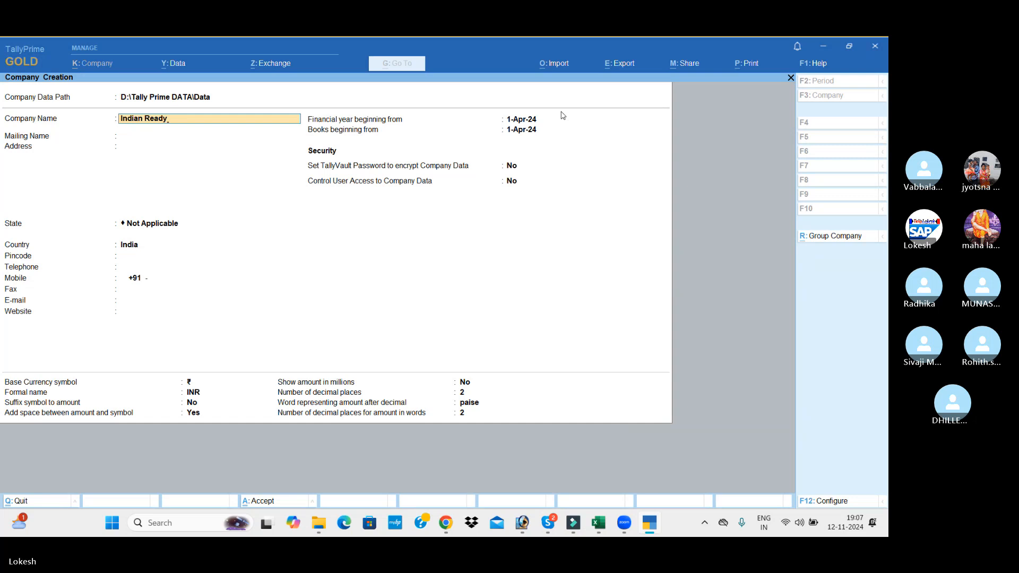
pyautogui.write('Ready Mades Nov 12')
pyautogui.press('Return')
# Leave the address blank, set the company's state to Andhra Pradesh and save the new company
pyautogui.press('Return')
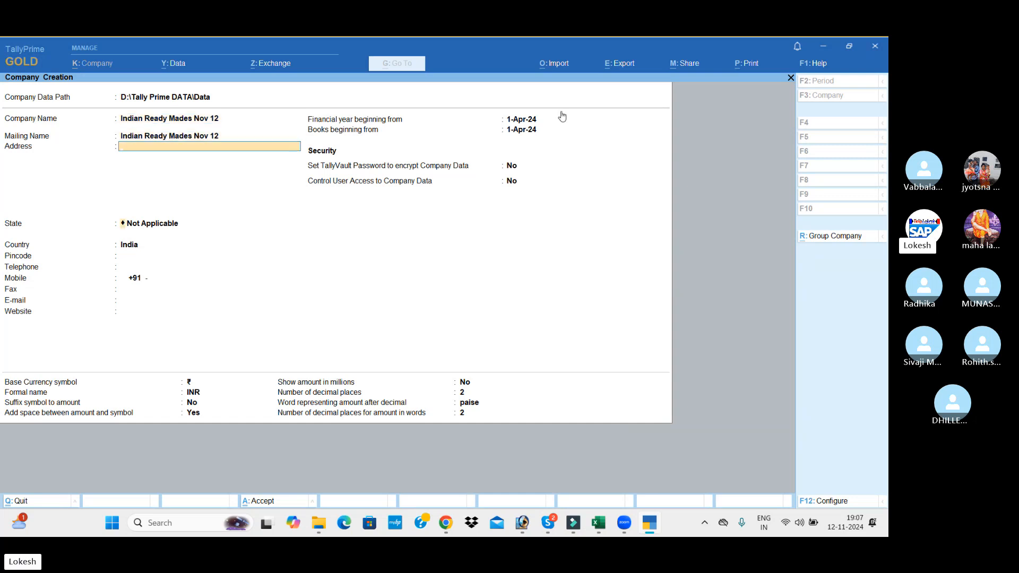
pyautogui.press('Return')
pyautogui.press('Down')
pyautogui.press('Down')
pyautogui.press('Return')
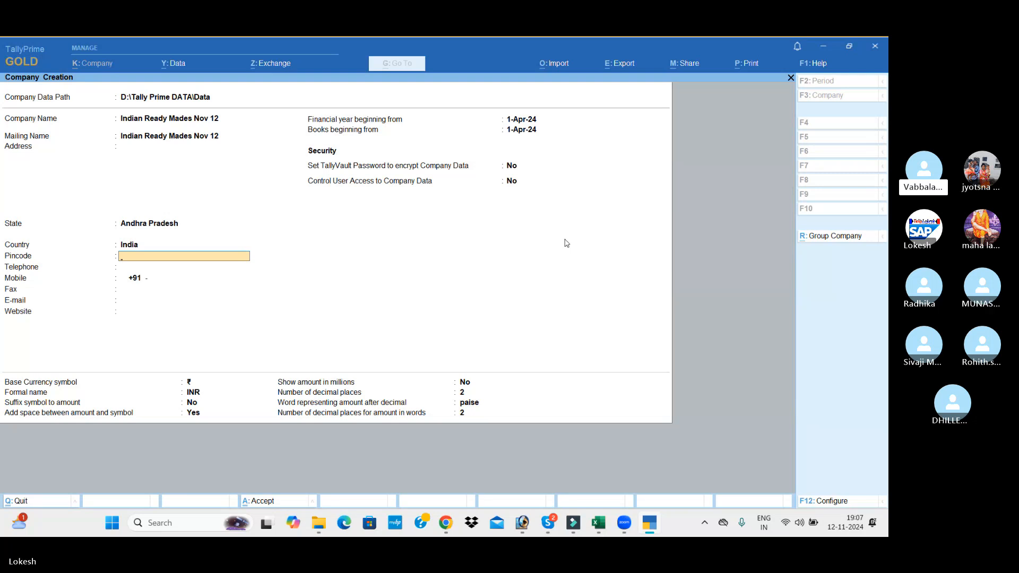
pyautogui.hotkey('alt', 'Tab')
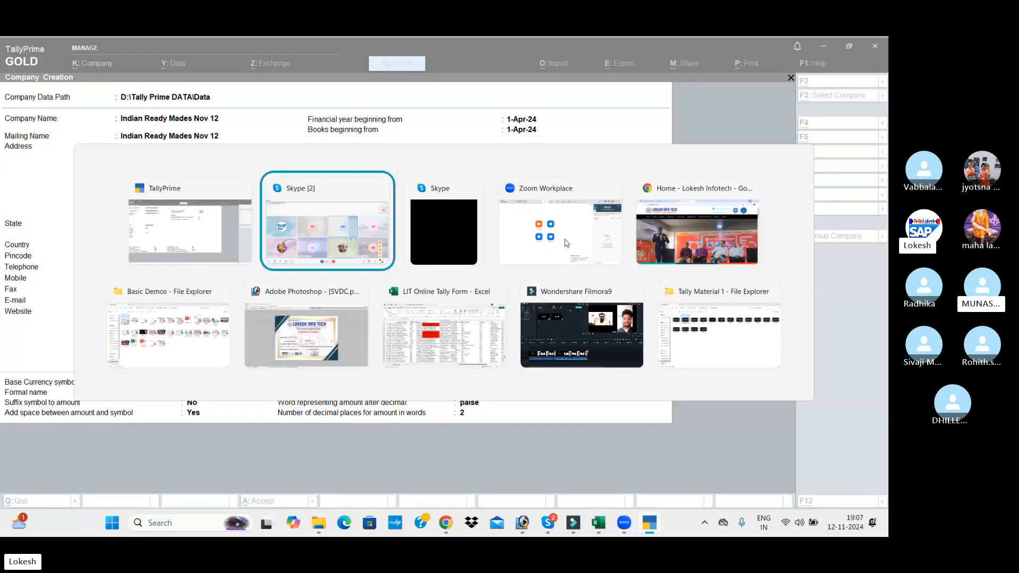
pyautogui.hotkey('alt', 'Tab')
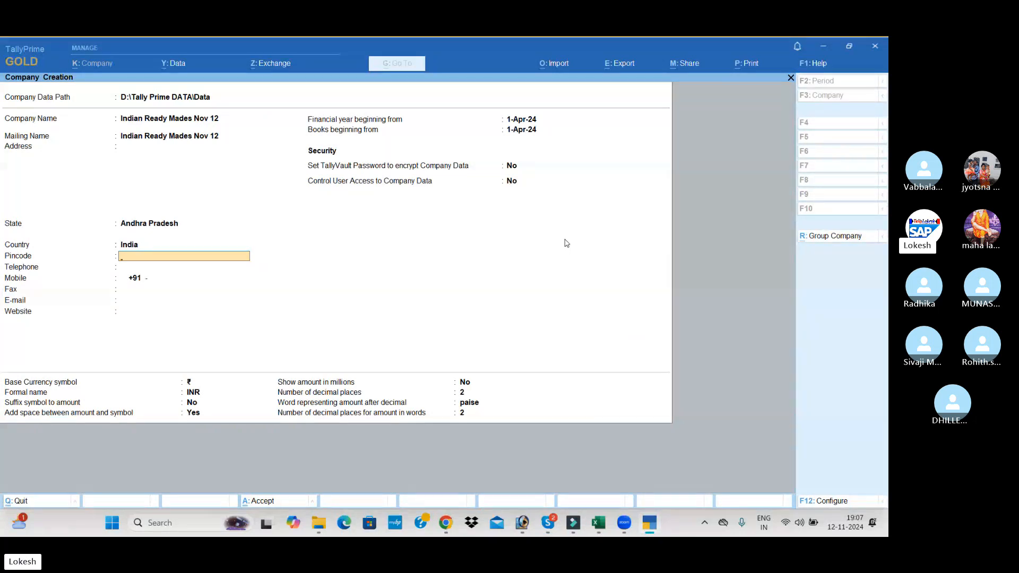
pyautogui.hotkey('ctrl', 'a')
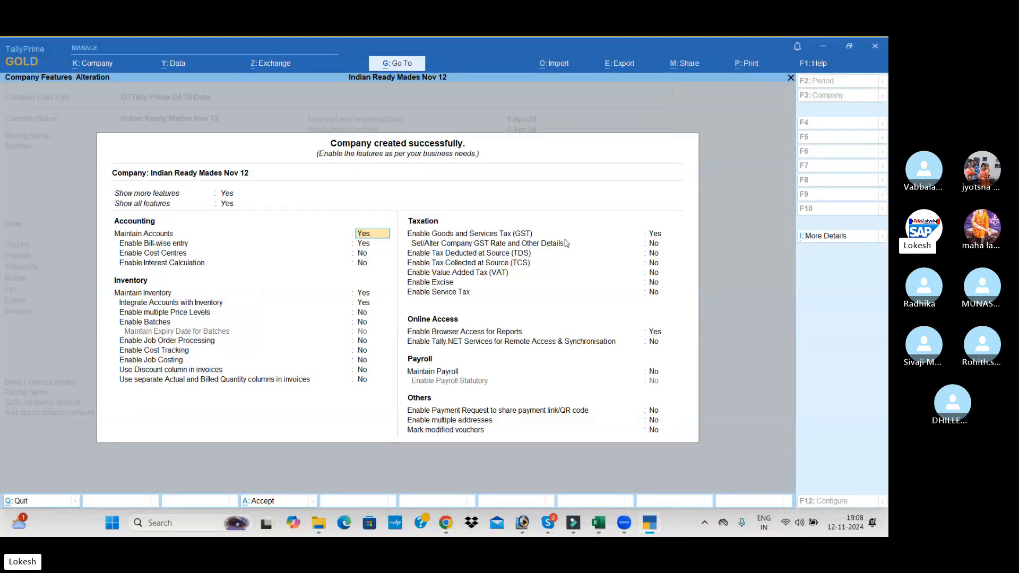
# Disable bill-wise entry in the company's accounting features, keeping cost centres and interest calculation off
pyautogui.press('Return')
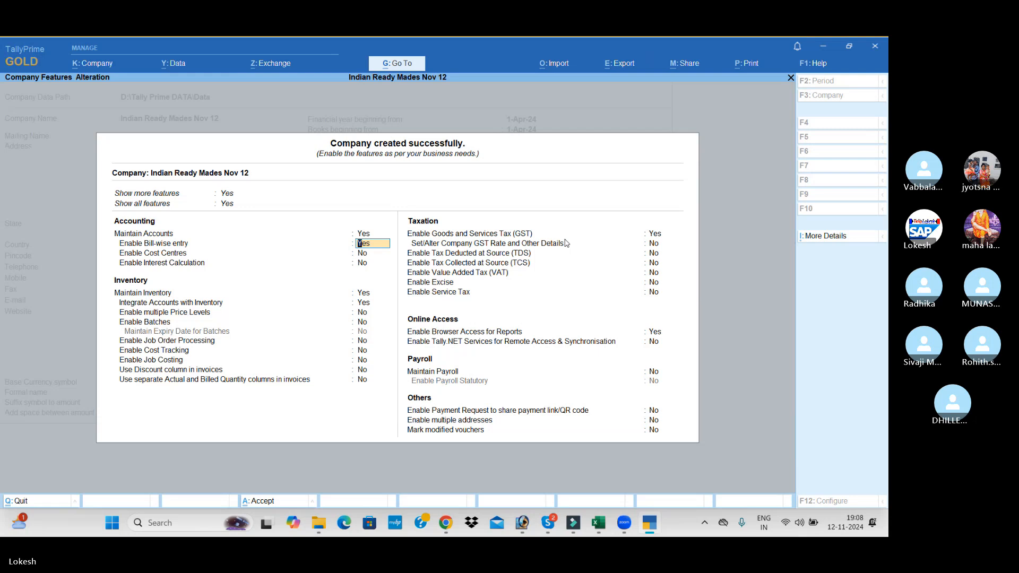
pyautogui.write('n')
pyautogui.press('Return')
pyautogui.press('Return')
pyautogui.press('Return')
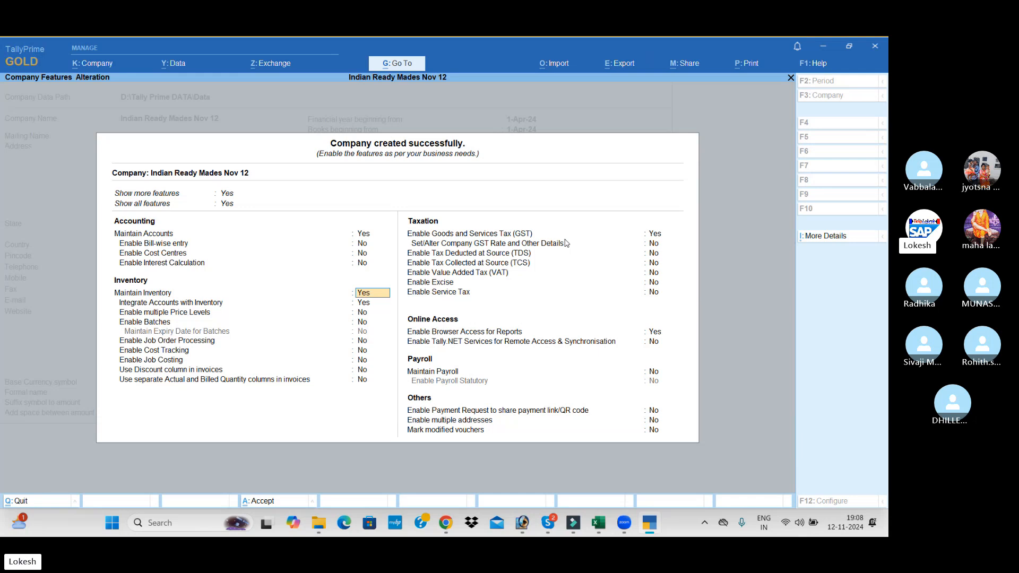
# Keep the inventory features as they are and disable Goods and Services Tax (GST) for the company
pyautogui.press('Return')
pyautogui.press('Up')
pyautogui.press('Return')
pyautogui.press('Up')
pyautogui.press('Down')
pyautogui.press('Down')
pyautogui.press('Down')
pyautogui.press('Down')
pyautogui.press('Down')
pyautogui.press('Down')
pyautogui.press('Down')
pyautogui.press('Down')
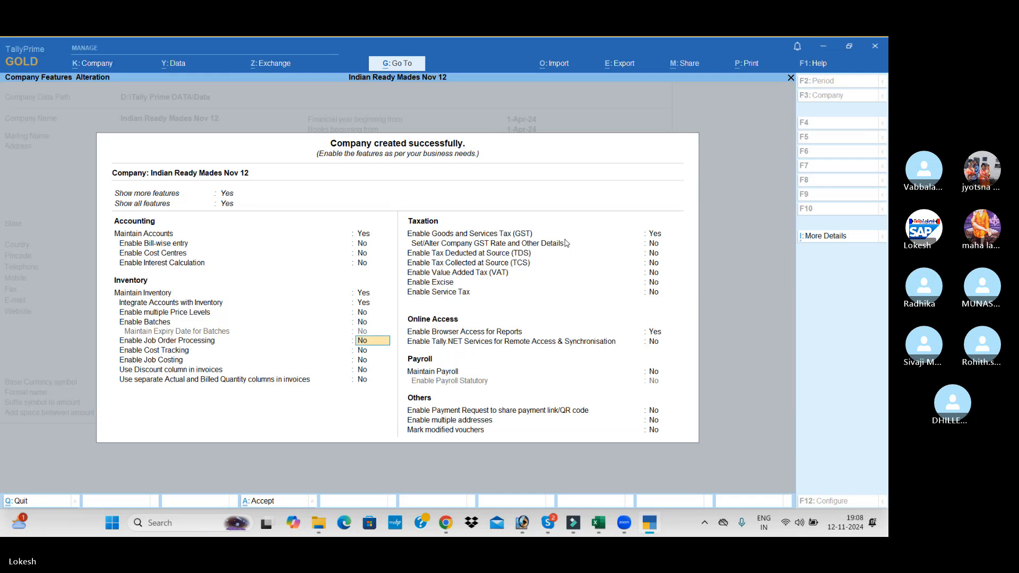
# Disable browser access for reports and save the company features
pyautogui.press('Down')
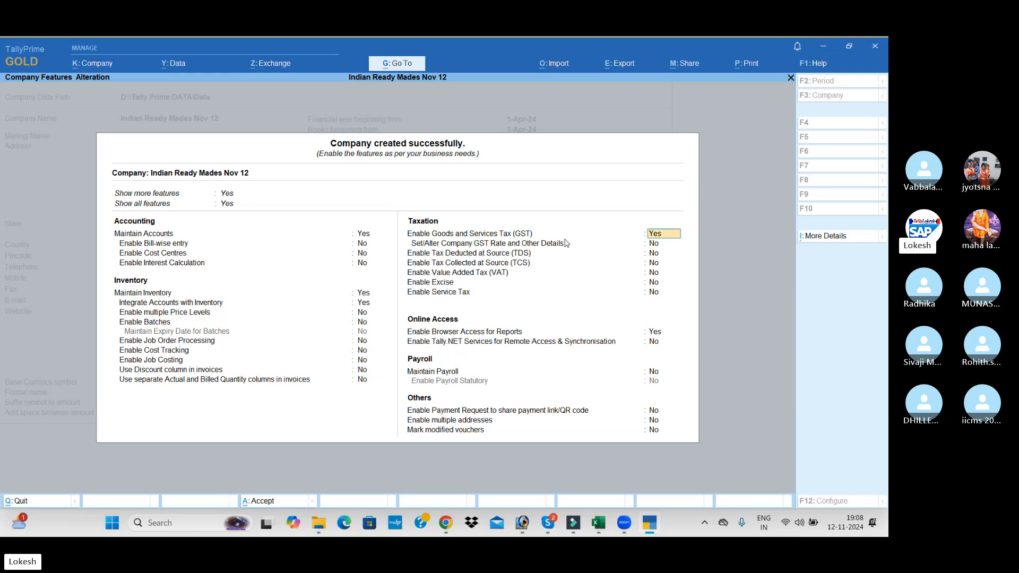
pyautogui.write('n')
pyautogui.press('Return')
pyautogui.press('Down')
pyautogui.press('Down')
pyautogui.press('Down')
pyautogui.press('Down')
pyautogui.press('Down')
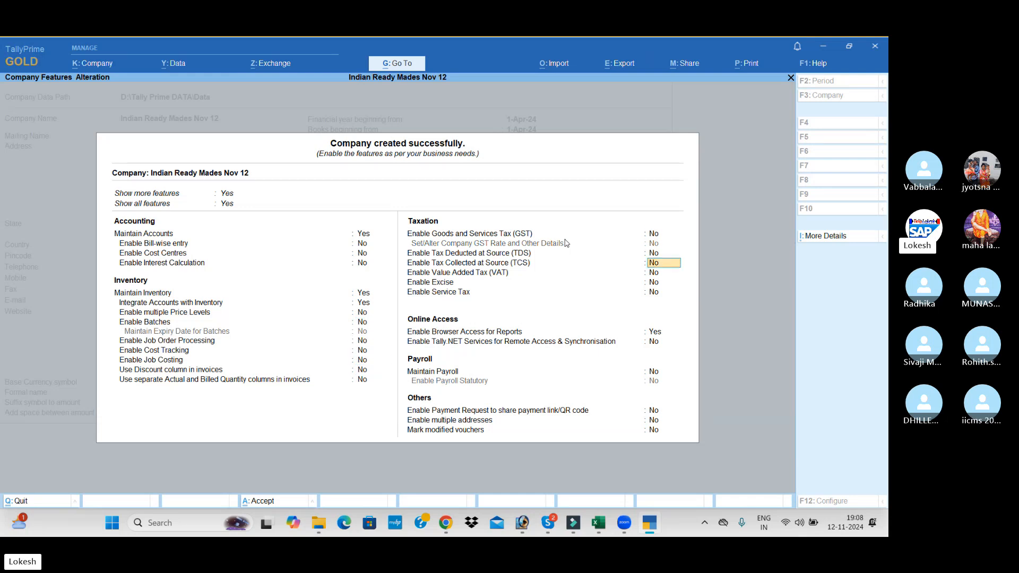
pyautogui.write('n')
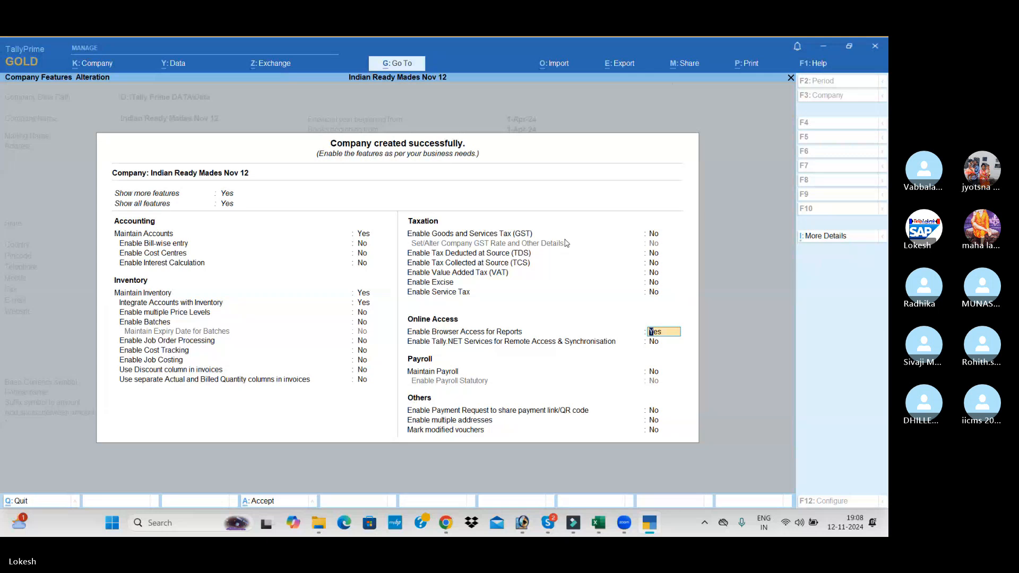
pyautogui.press('Return')
pyautogui.press('Down')
pyautogui.press('Down')
pyautogui.press('Down')
pyautogui.press('Down')
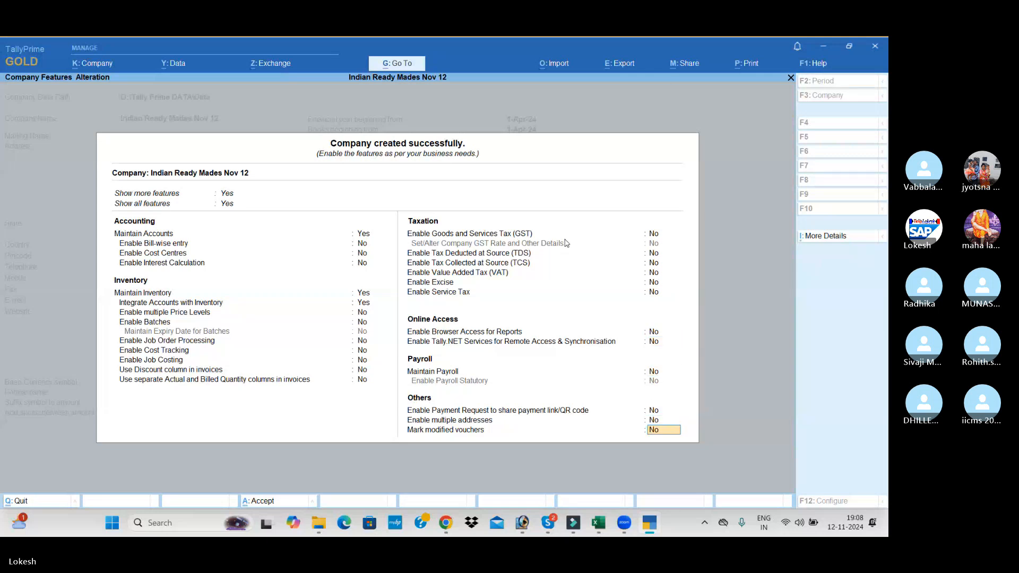
pyautogui.press('Return')
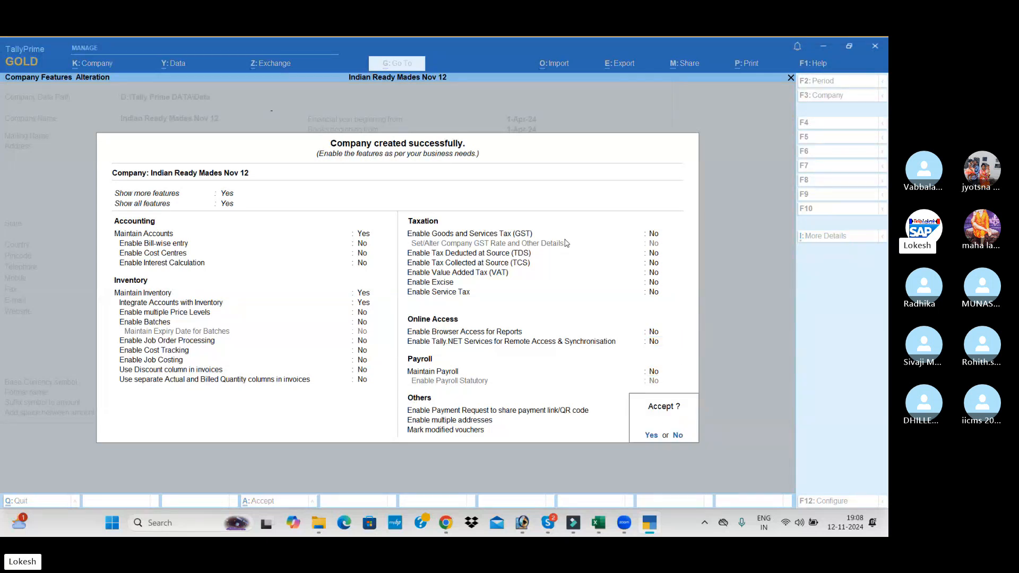
pyautogui.press('Return')
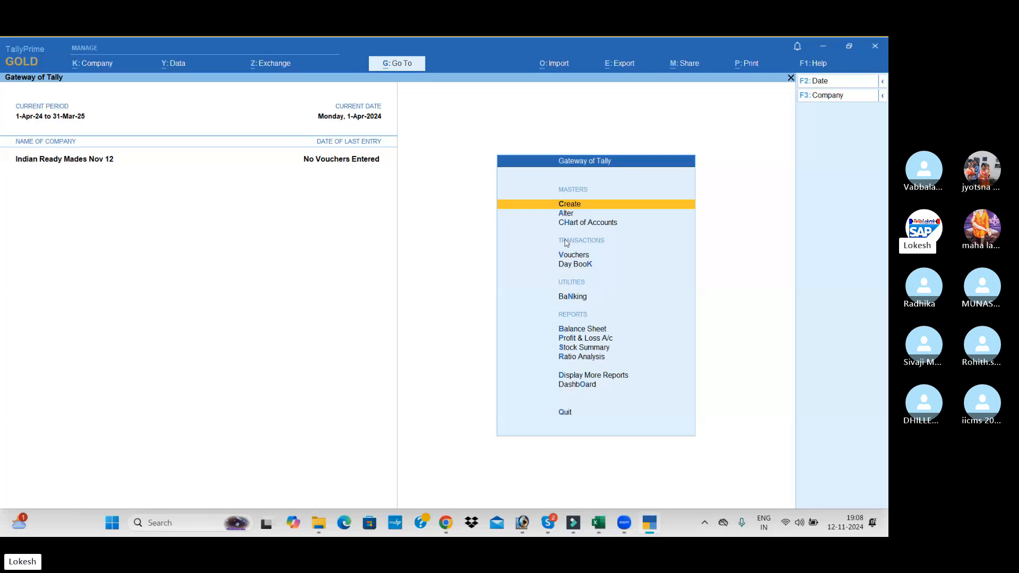
# Create a ledger named Capital under the Capital Account group, with default mailing and banking details
pyautogui.press('Return')
pyautogui.press('Down')
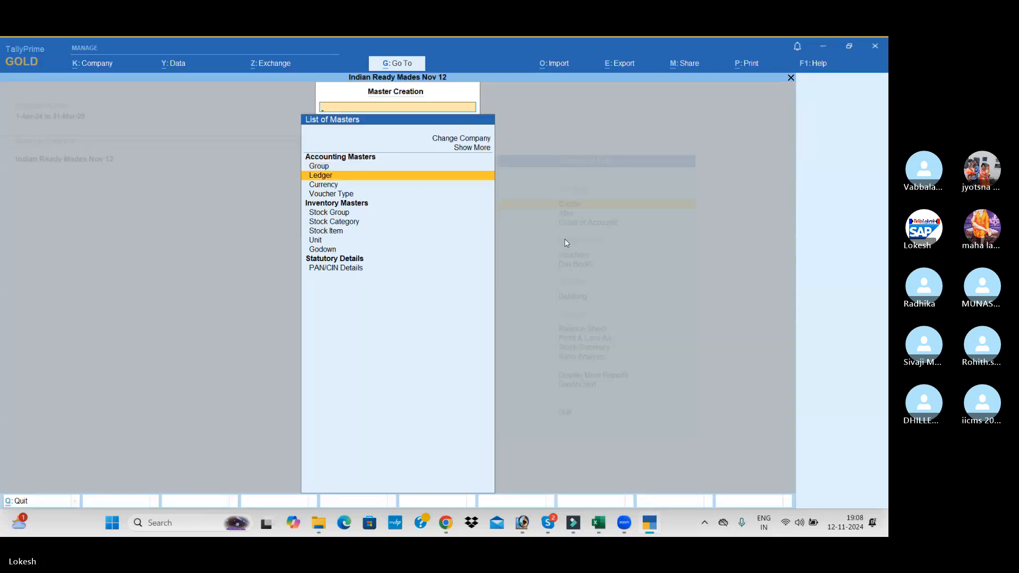
pyautogui.press('Return')
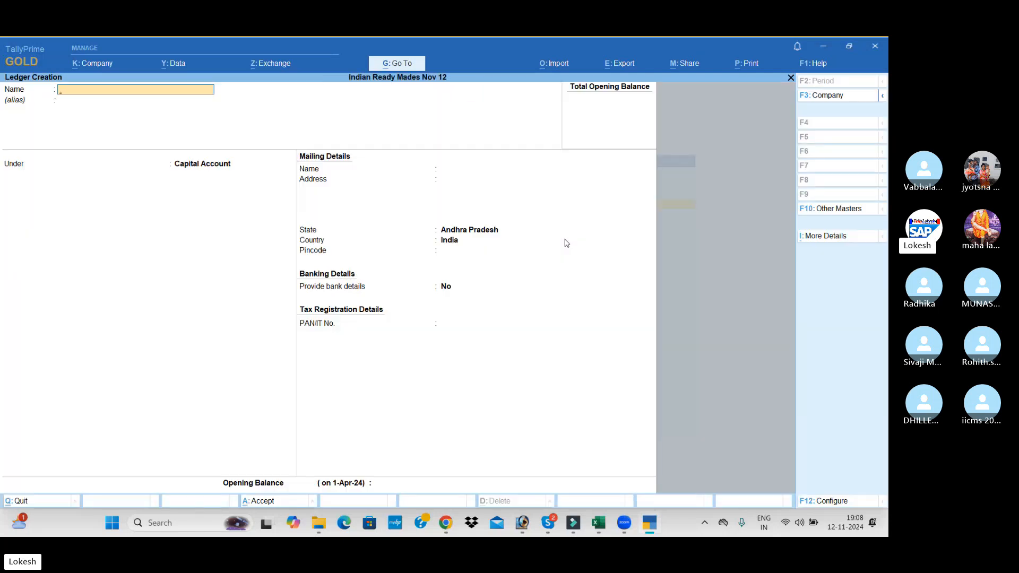
pyautogui.write('Ca')
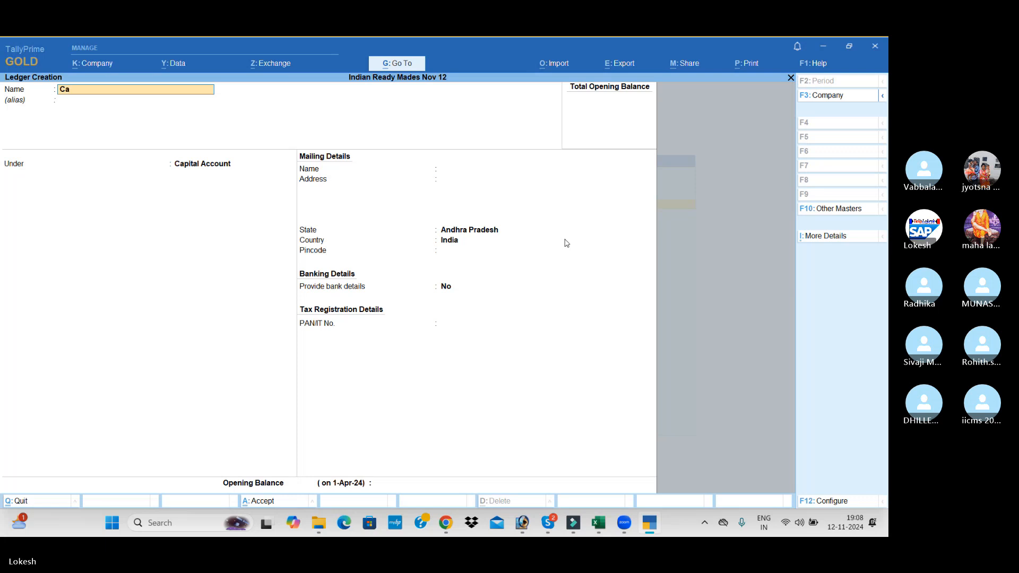
pyautogui.write('pital')
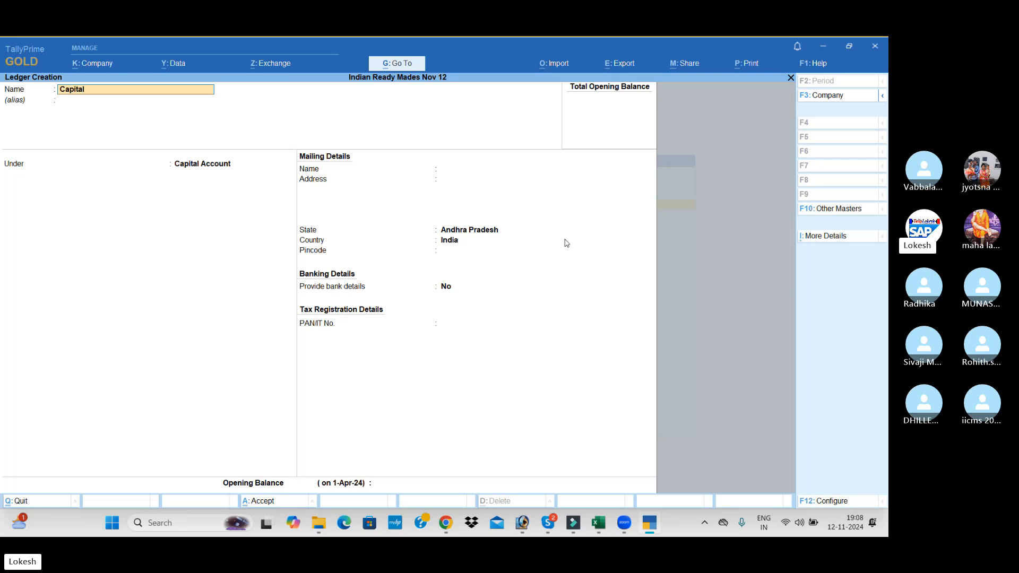
pyautogui.press('Return')
pyautogui.press('Return')
pyautogui.press('Return')
pyautogui.press('Return')
pyautogui.press('Return')
pyautogui.press('Return')
pyautogui.press('Return')
pyautogui.press('Return')
pyautogui.press('Return')
pyautogui.press('Return')
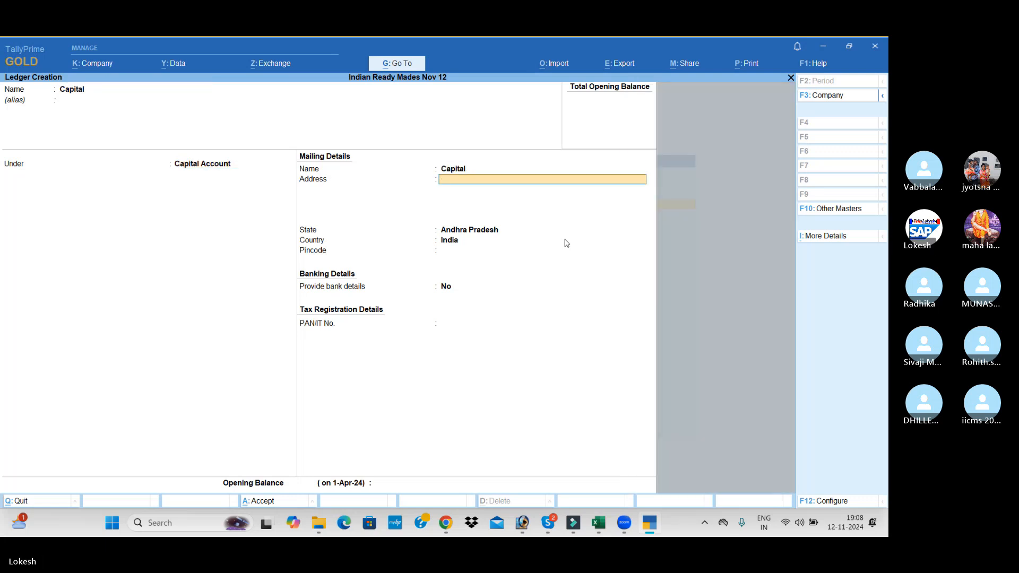
pyautogui.press('Return')
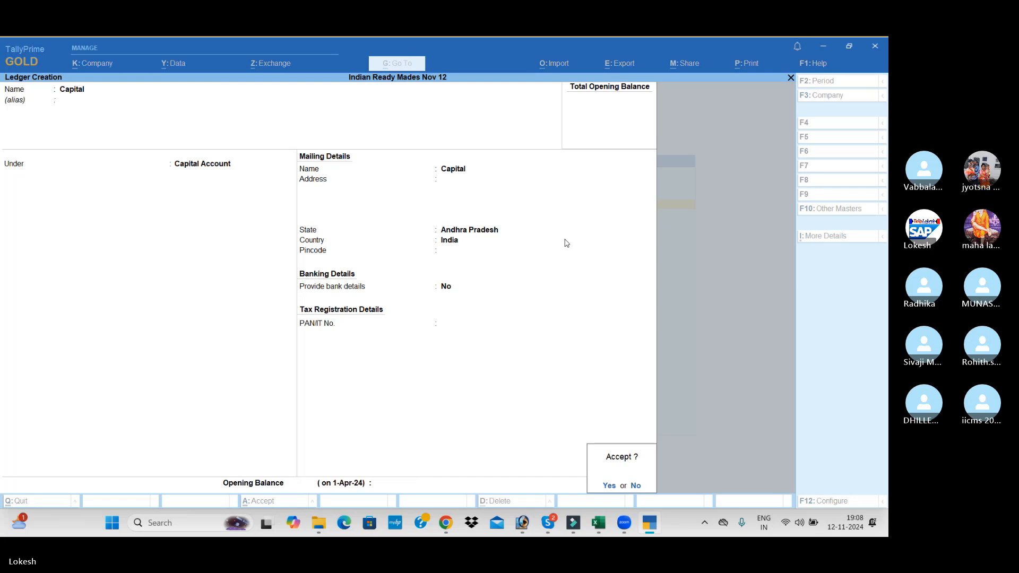
pyautogui.press('Return')
# Create a ledger named Purchase under Purchase Accounts, with the ledger type Not Applicable
pyautogui.write('Pur')
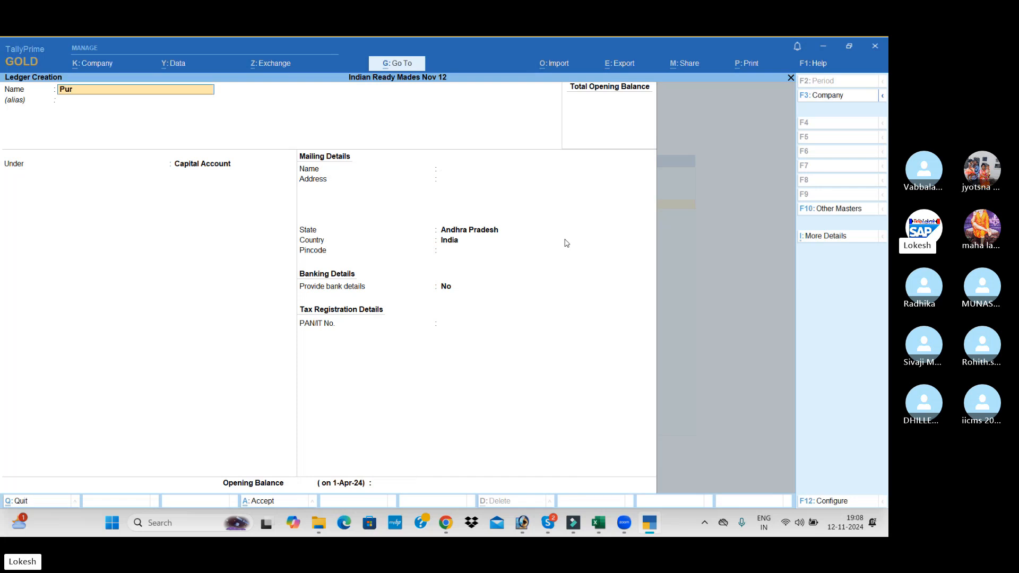
pyautogui.write('chase')
pyautogui.press('Return')
pyautogui.press('Return')
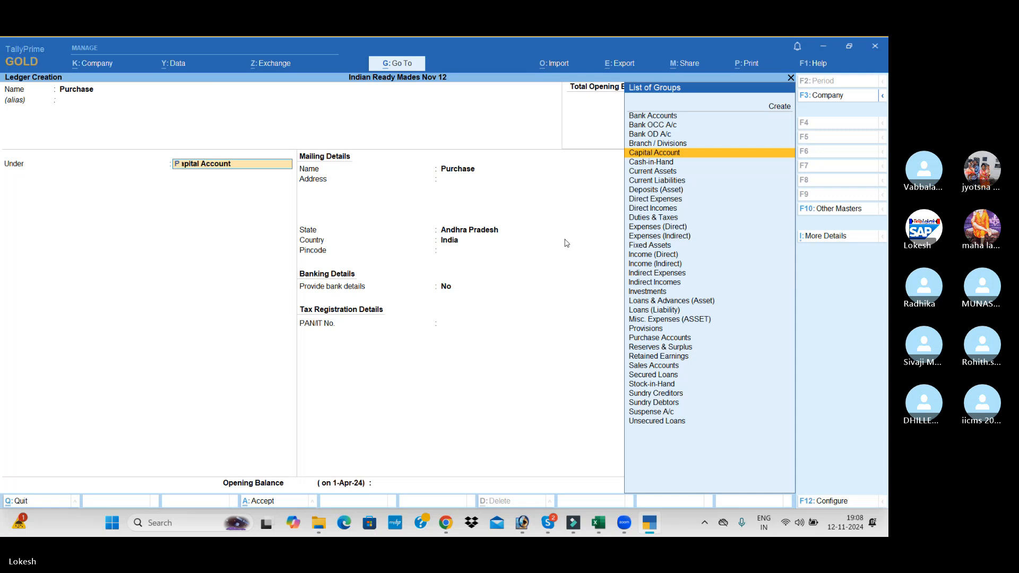
pyautogui.write('pu')
pyautogui.press('Return')
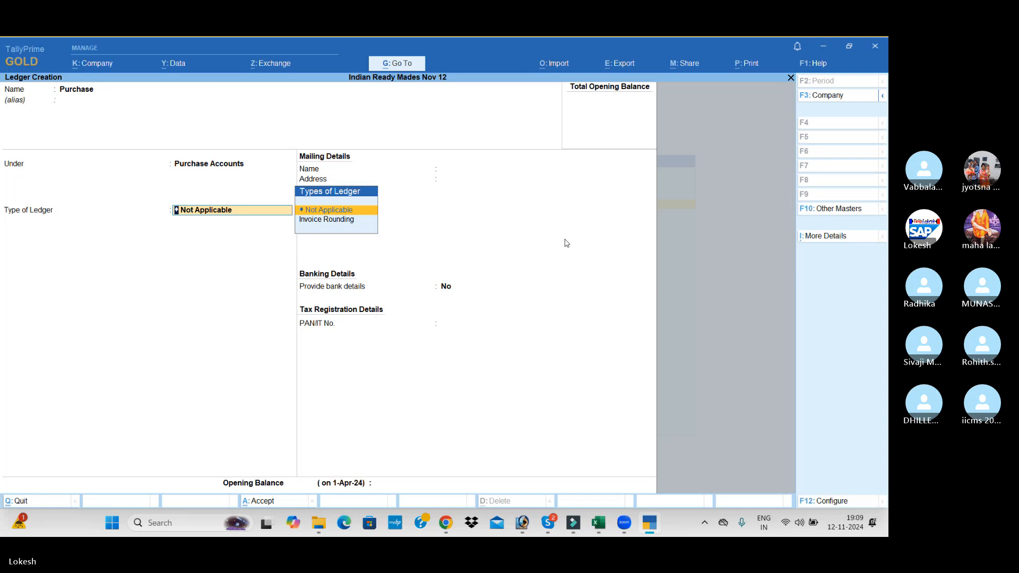
pyautogui.press('Return')
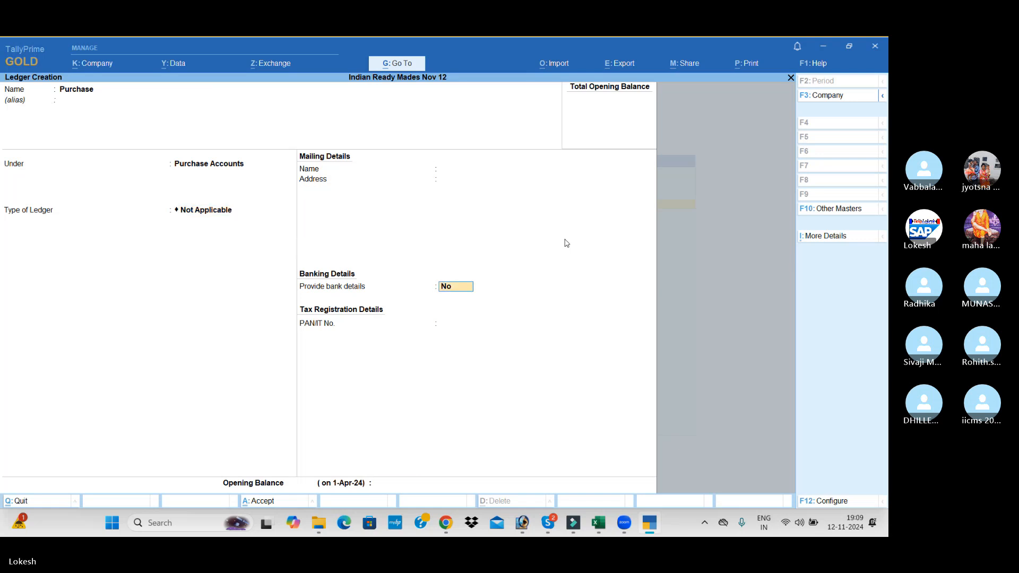
pyautogui.press('Return')
pyautogui.press('Return')
pyautogui.press('Return')
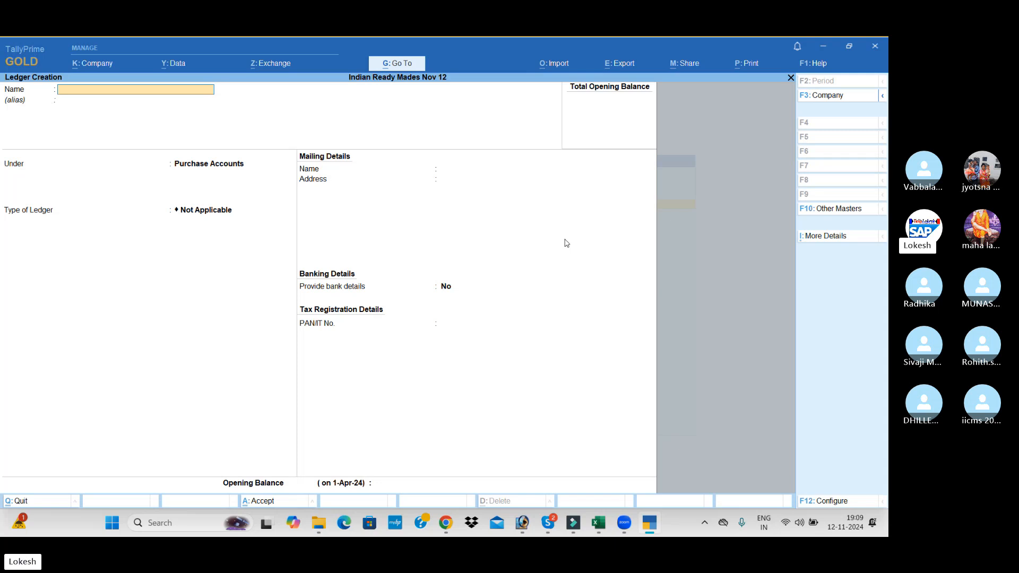
# Name the new ledger Indian Garments, without an alias, and place it under the Sundry Creditors group
pyautogui.write('Indian')
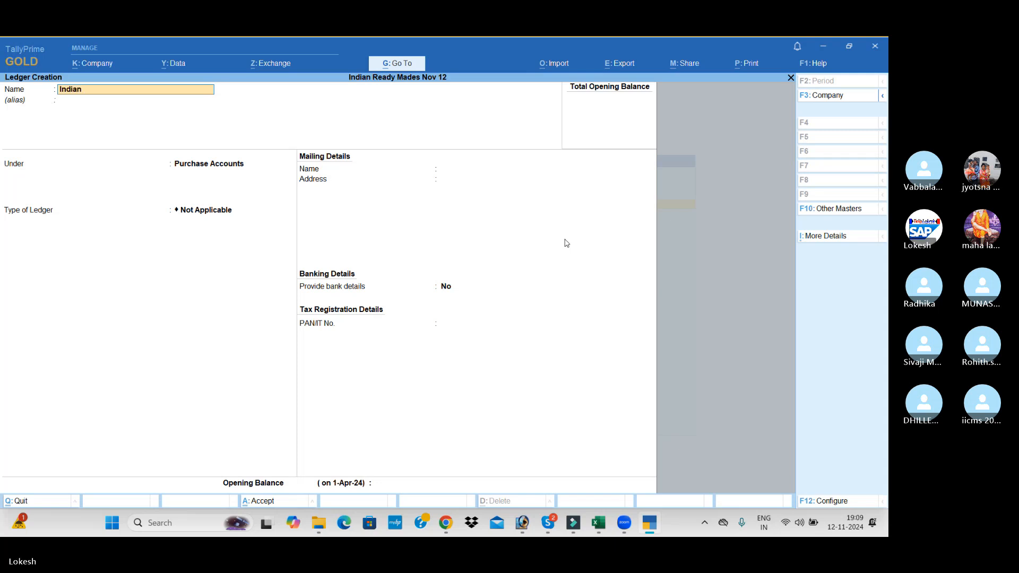
pyautogui.write(' Garments')
pyautogui.press('Return')
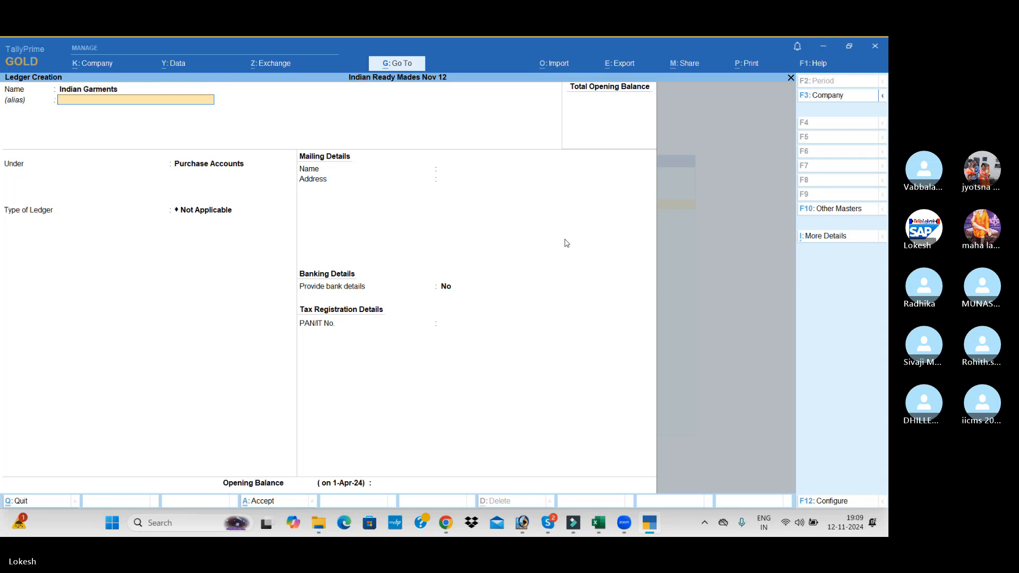
pyautogui.write('Sun')
pyautogui.press('Down')
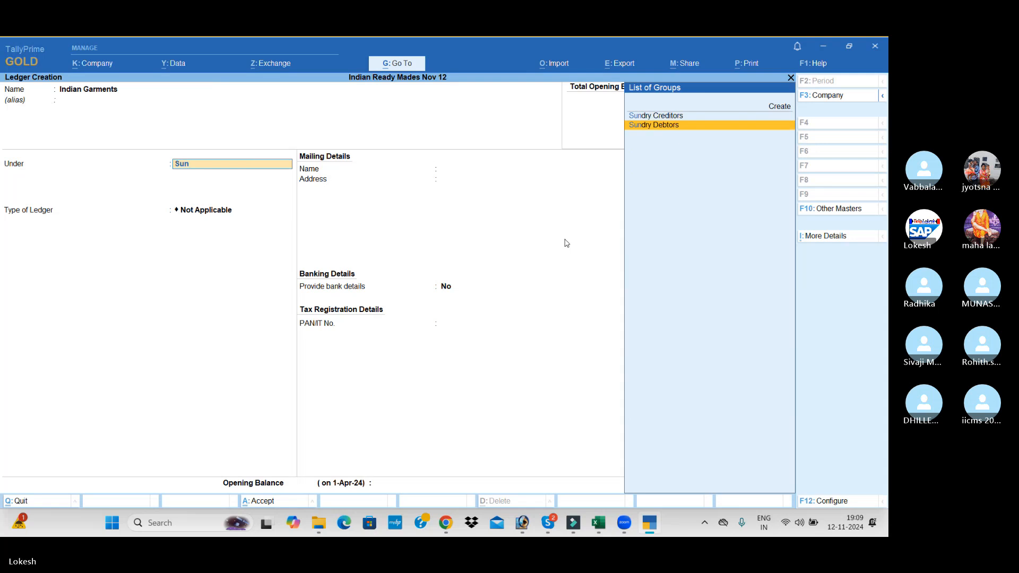
pyautogui.press('Up')
pyautogui.press('Return')
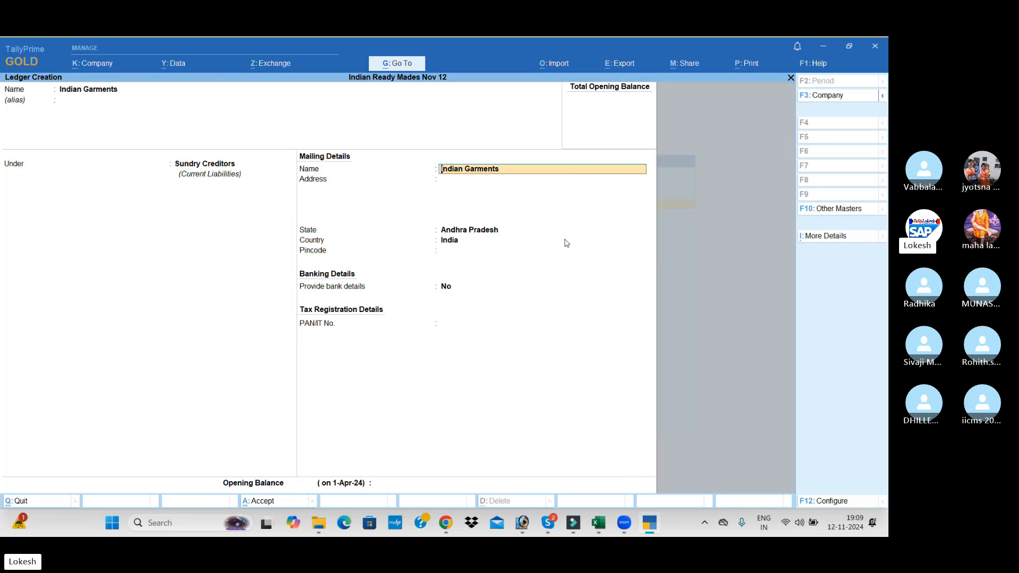
# Keep the default mailing, banking and tax details for Indian Garments and save the ledger without an opening balance
pyautogui.press('Return')
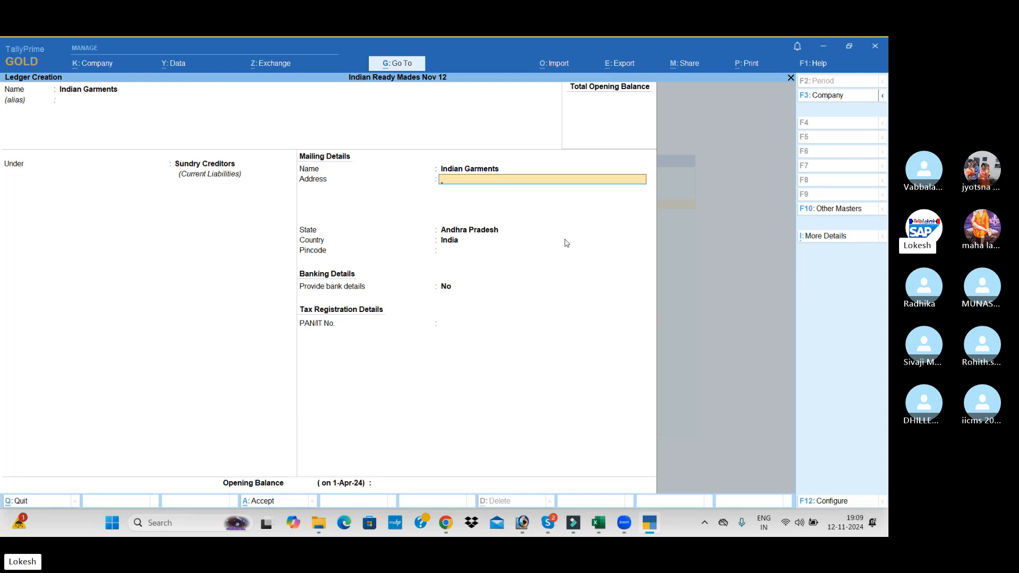
pyautogui.press('Return')
pyautogui.press('Return')
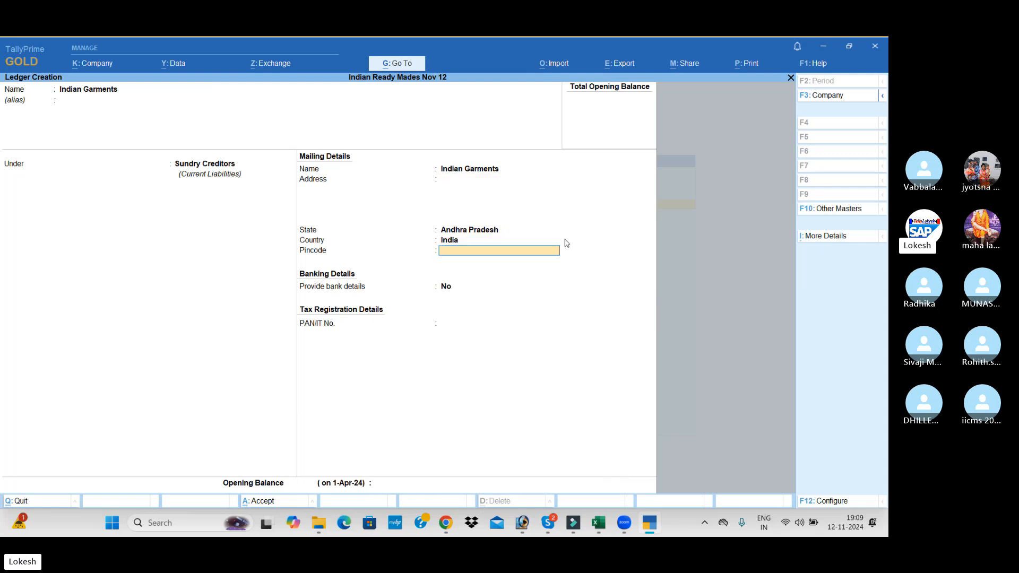
pyautogui.press('Return')
pyautogui.press('Return')
pyautogui.press('Return')
pyautogui.press('Return')
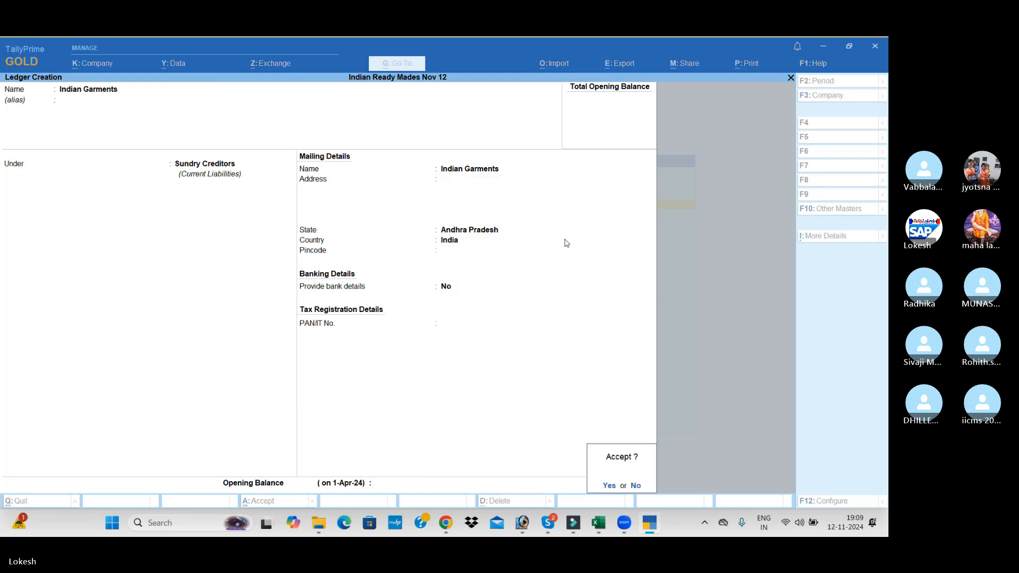
pyautogui.press('Return')
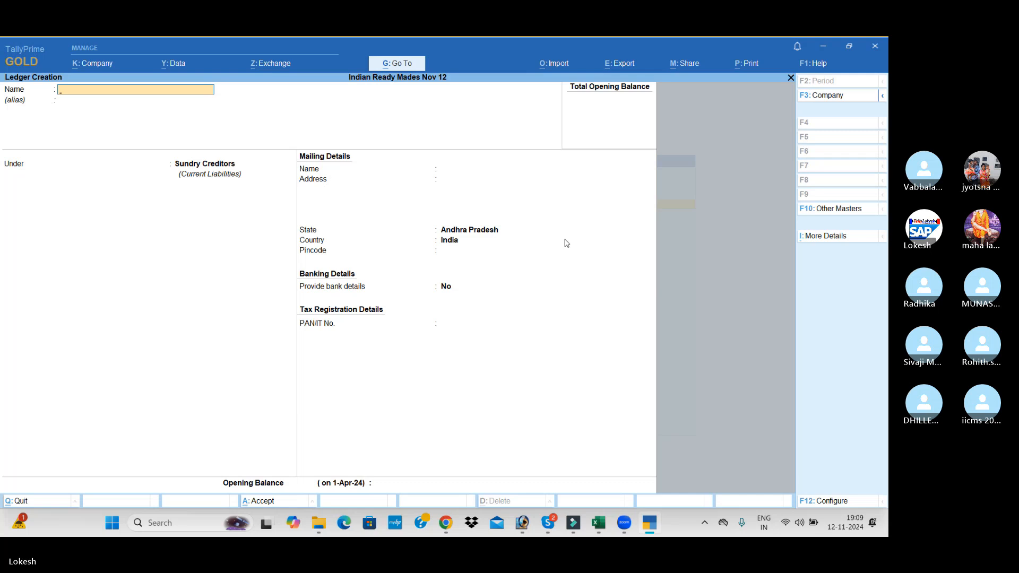
# Create a ledger named Galaxy Pvt Ltd under Sundry Creditors, with default mailing and banking details
pyautogui.write('Galaxy Pvt Ltd')
pyautogui.press('Return')
pyautogui.press('Return')
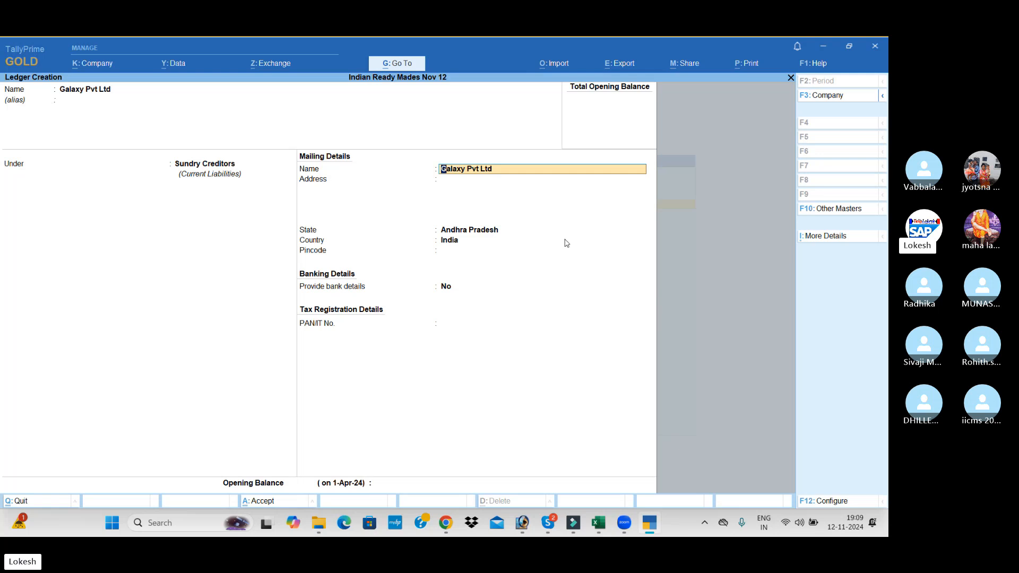
pyautogui.press('Return')
pyautogui.press('Return')
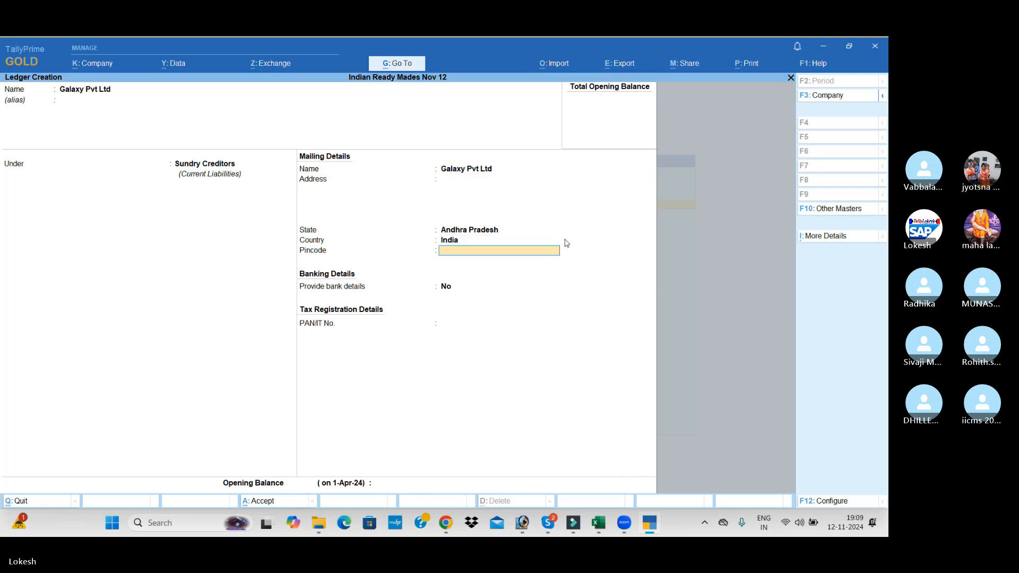
pyautogui.press('Return')
pyautogui.press('Return')
pyautogui.press('Return')
pyautogui.press('Return')
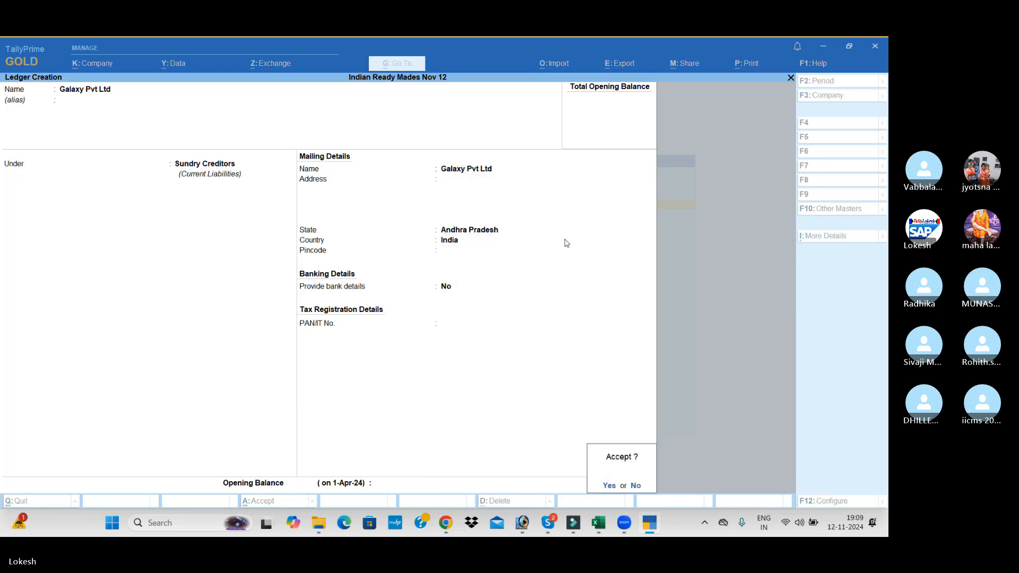
pyautogui.press('Return')
# Create a ledger named Niraja Traders under Sundry Creditors, with default mailing and banking details
pyautogui.write('Ni')
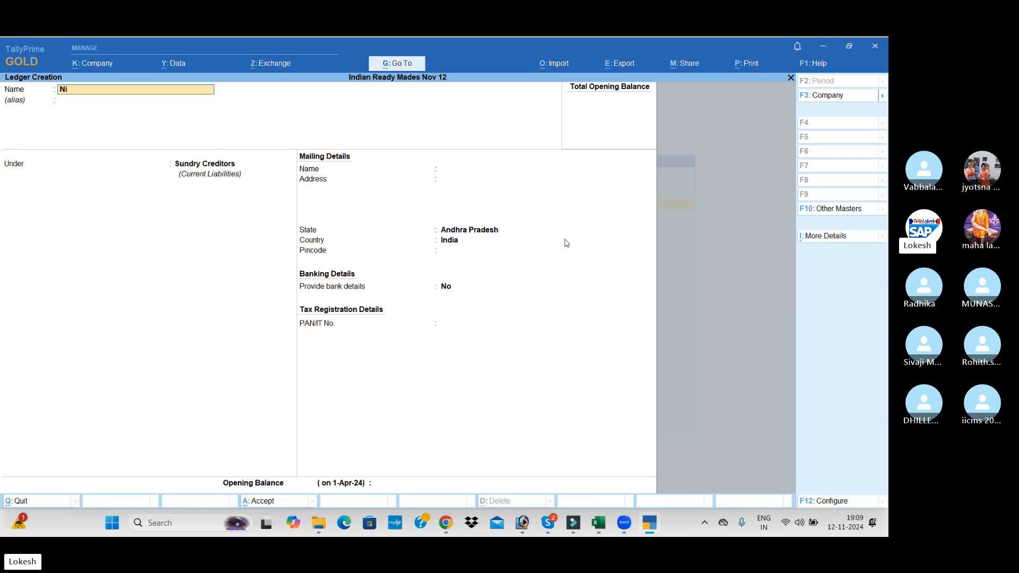
pyautogui.write('raja Trade')
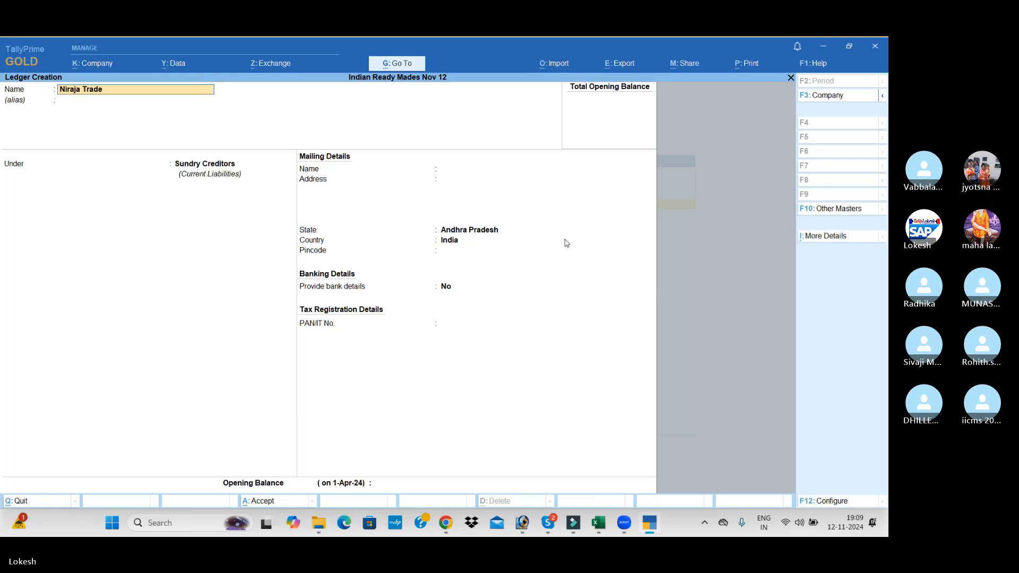
pyautogui.press('Return')
pyautogui.press('Return')
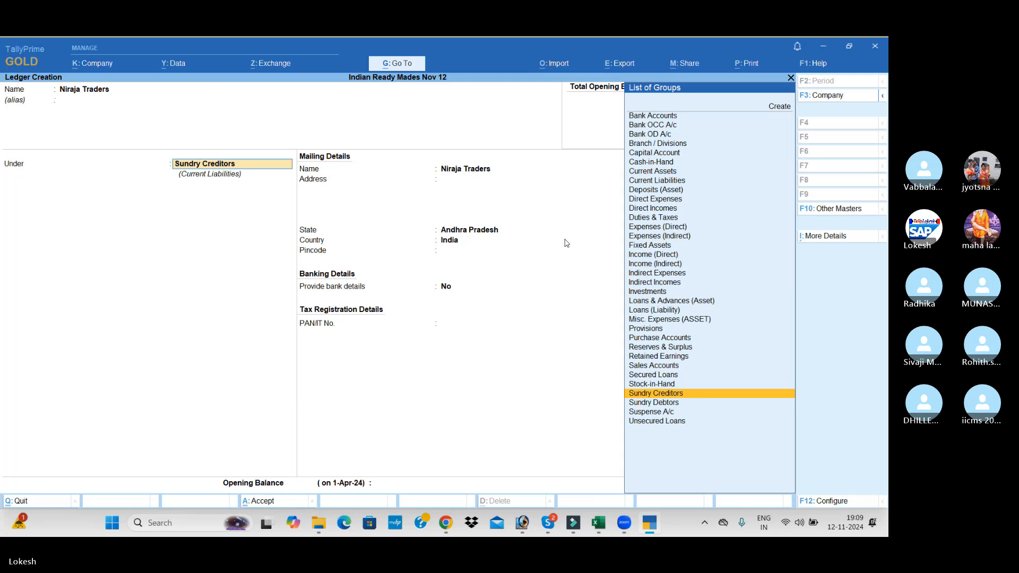
pyautogui.press('Return')
pyautogui.press('Return')
pyautogui.press('Return')
pyautogui.press('Return')
pyautogui.press('Return')
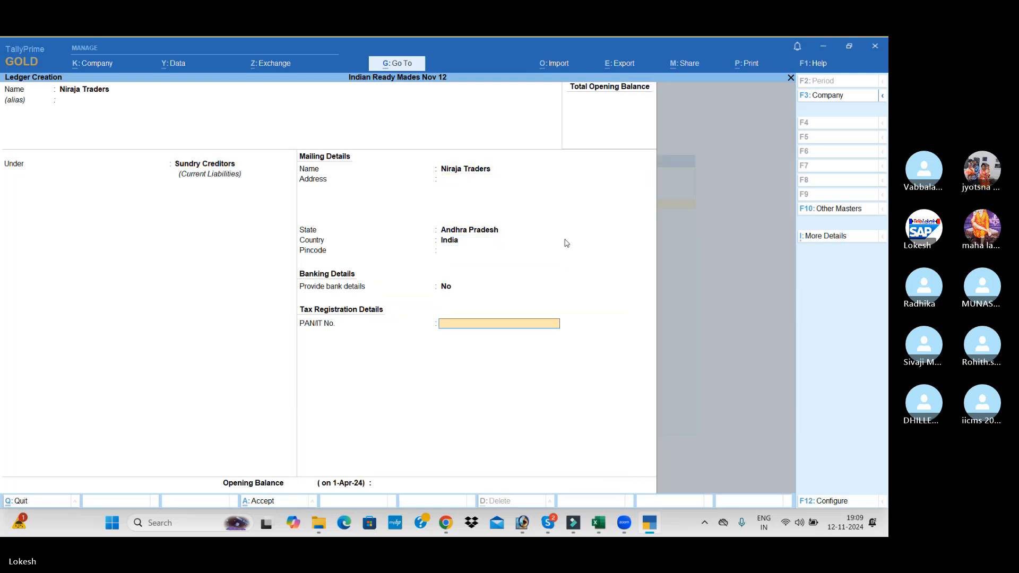
pyautogui.press('Return')
pyautogui.press('Return')
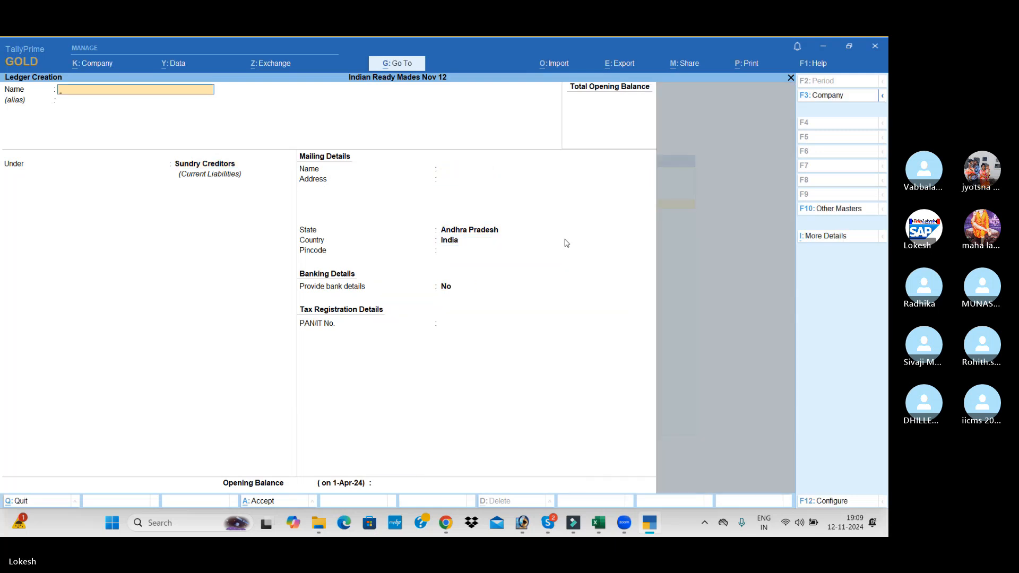
# Create a ledger named Wages under Direct Expenses, with the ledger type Not Applicable
pyautogui.write('Wages')
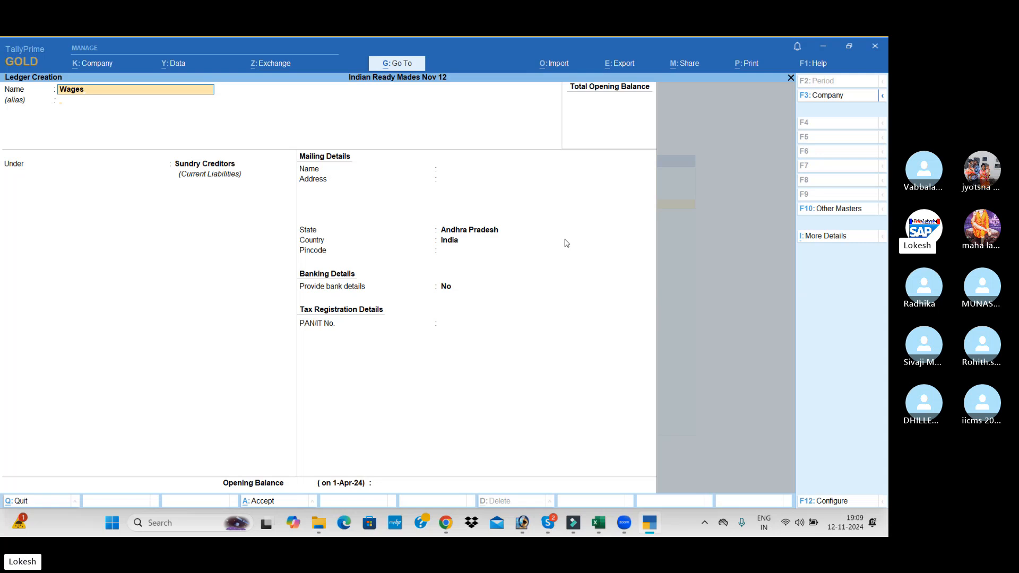
pyautogui.press('Return')
pyautogui.write('Dir')
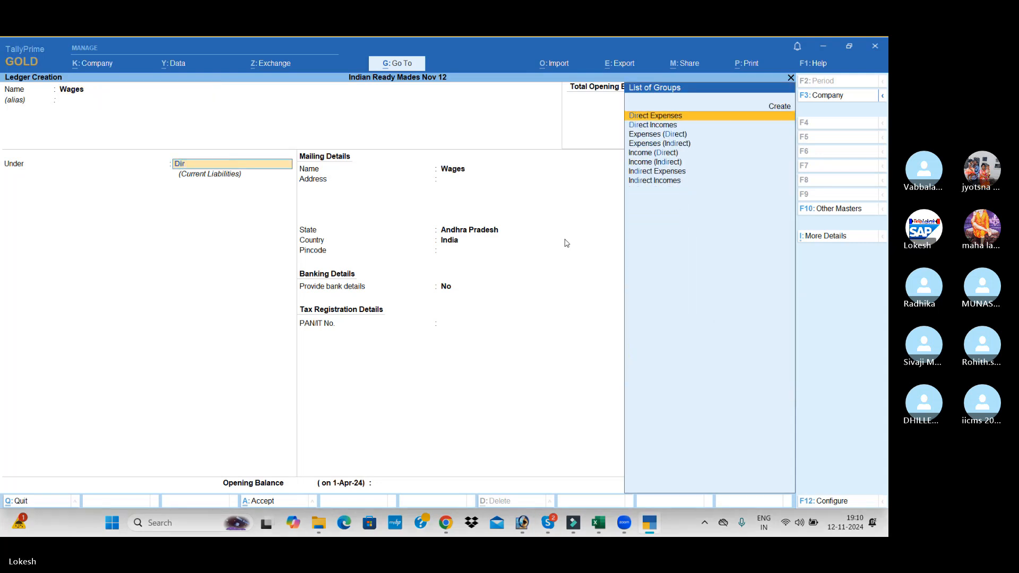
pyautogui.press('Return')
pyautogui.press('Return')
pyautogui.press('Return')
pyautogui.press('Return')
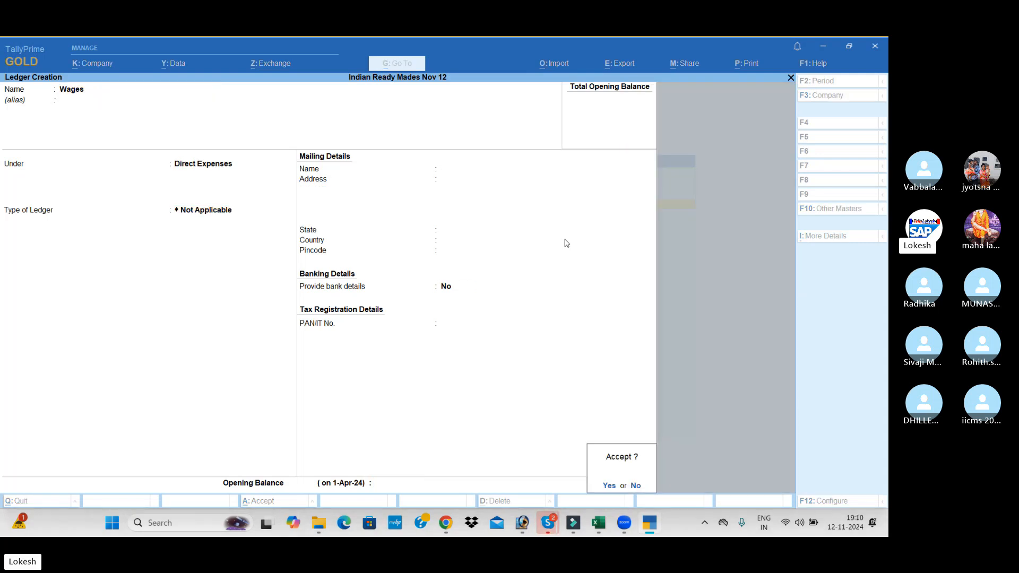
pyautogui.press('Return')
# Create a ledger named Other Misc Exp under Direct Expenses, with the ledger type Not Applicable
pyautogui.write('O')
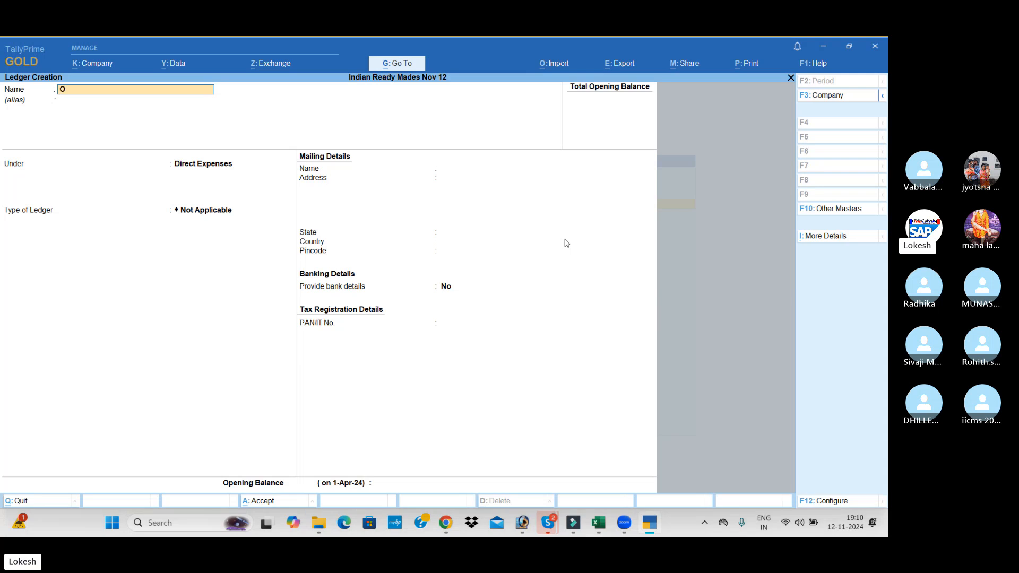
pyautogui.write('ther misc Exp')
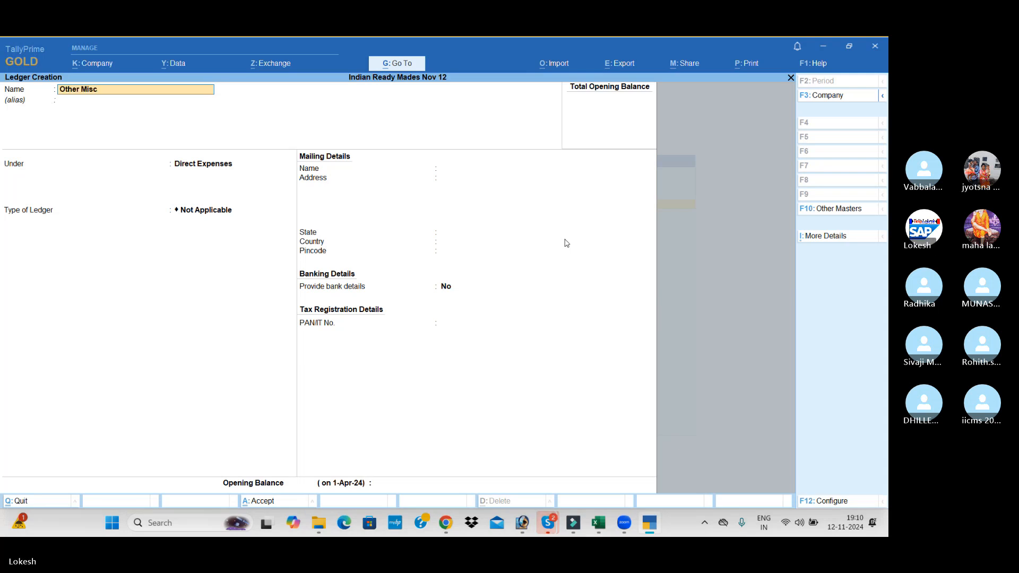
pyautogui.press('Return')
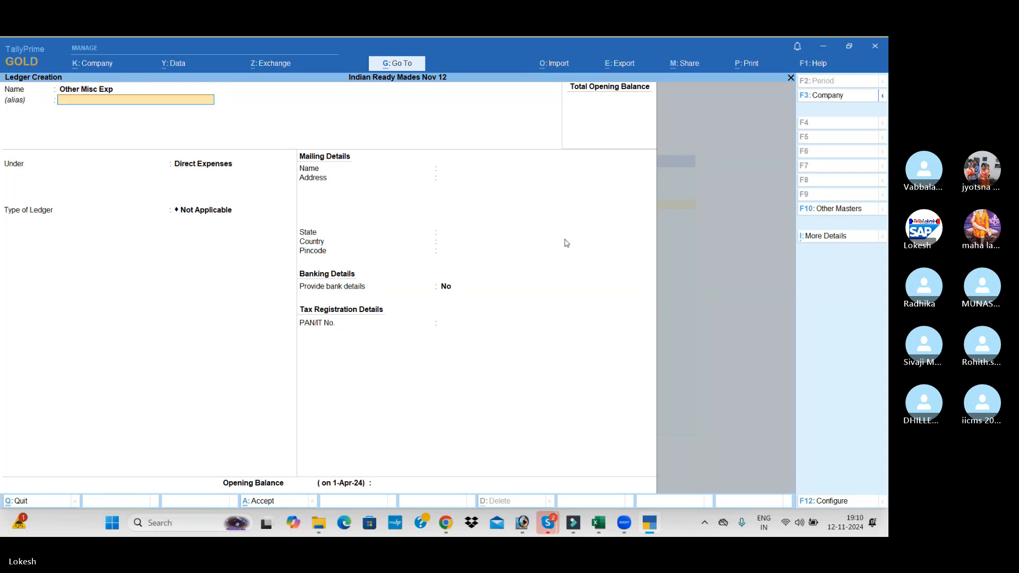
pyautogui.press('Return')
pyautogui.press('Return')
pyautogui.press('Return')
pyautogui.press('Return')
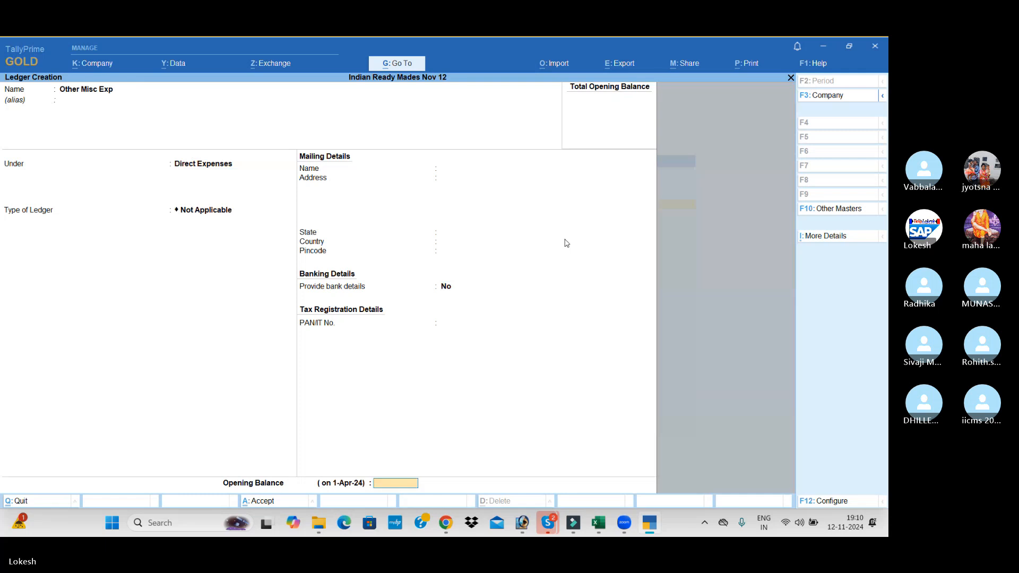
pyautogui.press('Return')
# Create a ledger named Sales under Sales Accounts, with the ledger type Not Applicable
pyautogui.press('Return')
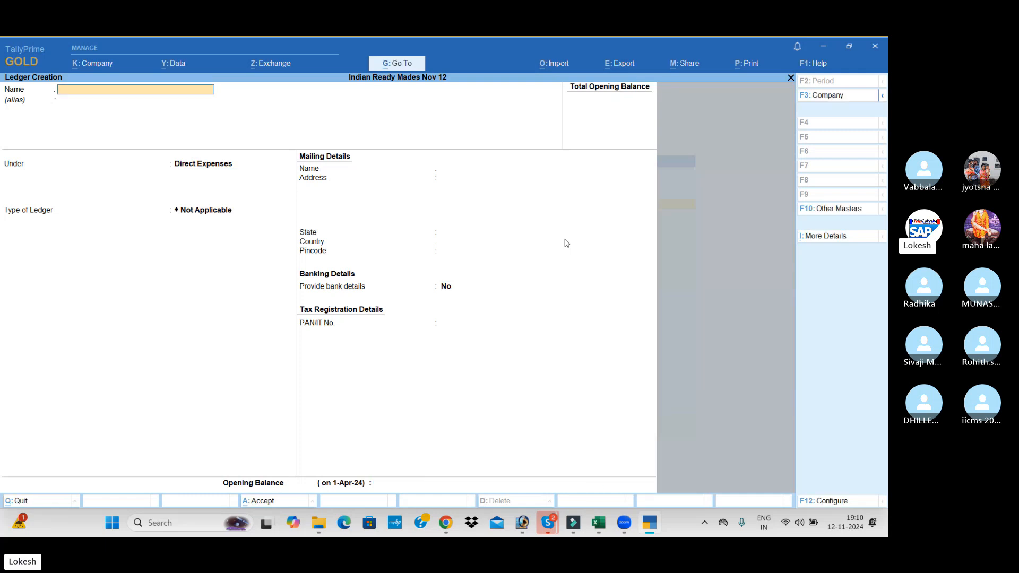
pyautogui.write('Sales')
pyautogui.press('Return')
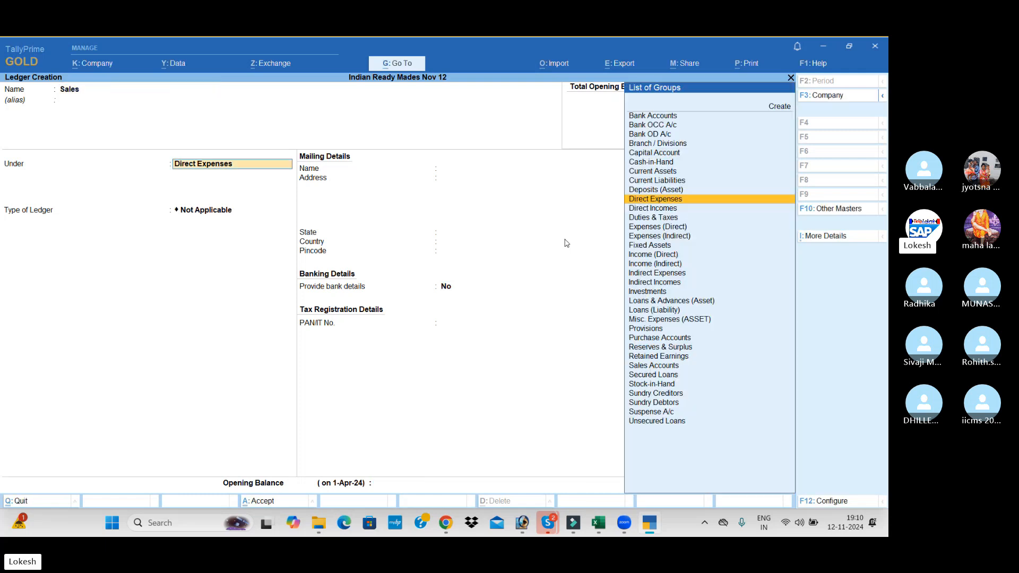
pyautogui.write('sa')
pyautogui.press('Return')
pyautogui.press('Return')
pyautogui.press('Return')
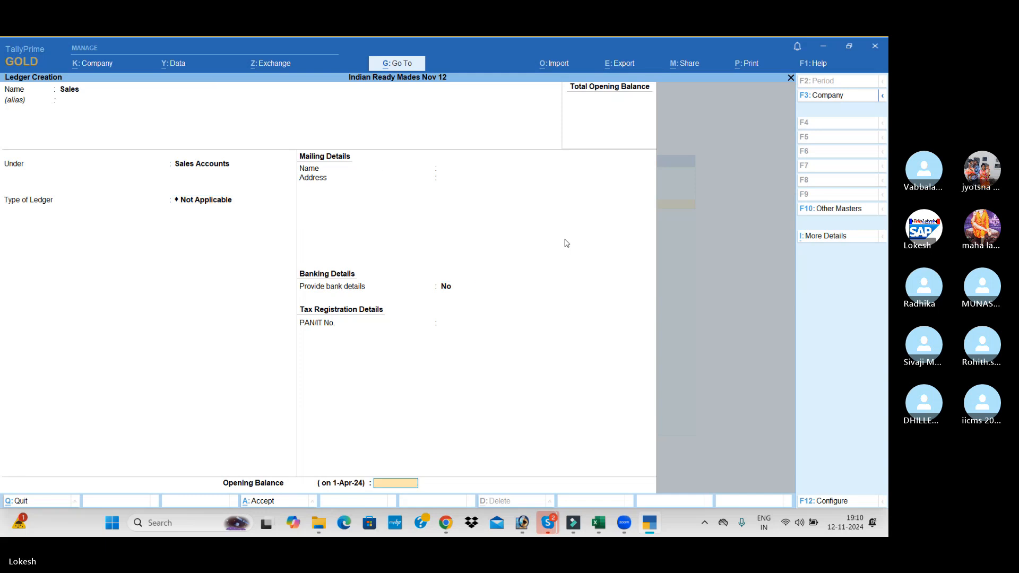
pyautogui.press('Return')
pyautogui.press('Return')
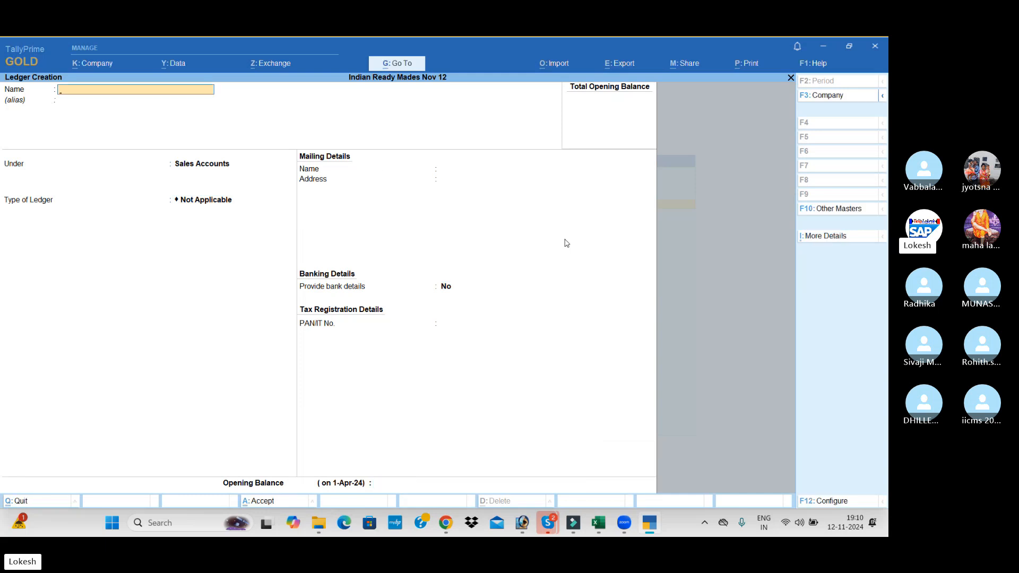
# Name the new ledger Kishore Cloth Center, without an alias, and place it under the Sundry Debtors group
pyautogui.write('Kishore')
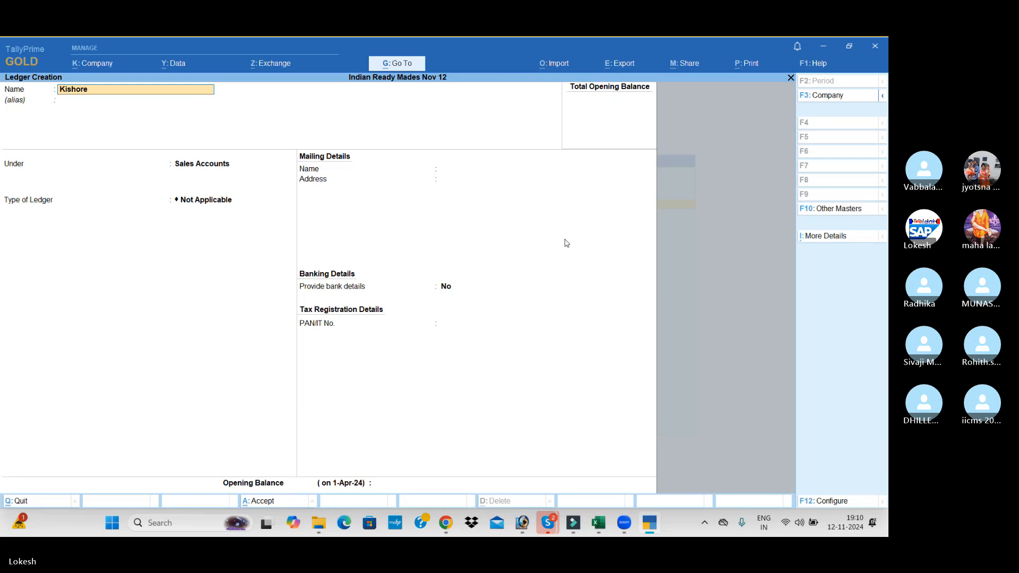
pyautogui.write(' Cloth Center')
pyautogui.press('Return')
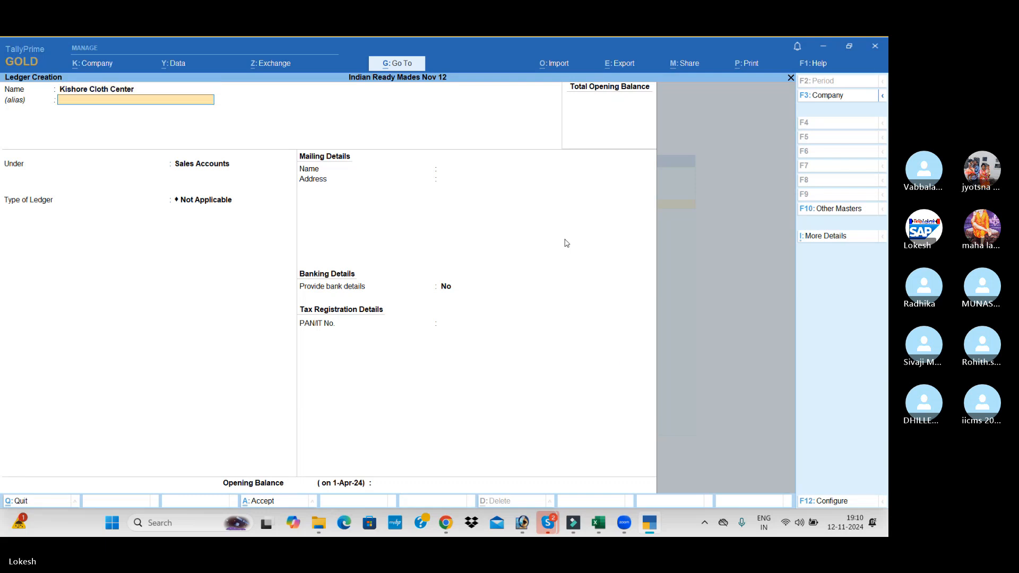
pyautogui.press('Return')
pyautogui.write('Sun')
pyautogui.press('Down')
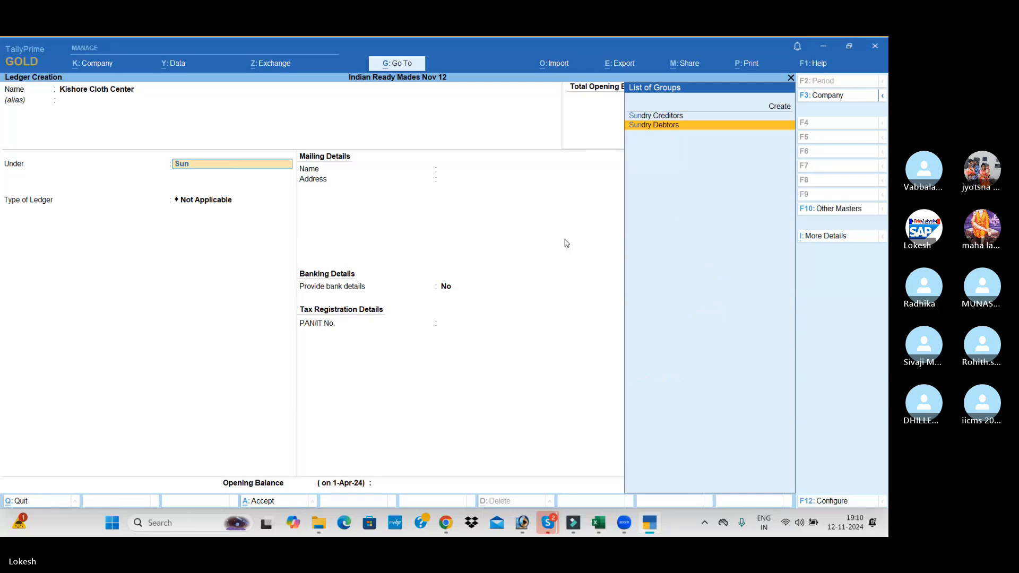
pyautogui.press('Return')
# Keep the default mailing, banking and tax details for Kishore Cloth Center and save the ledger without an opening balance
pyautogui.press('Return')
pyautogui.press('Return')
pyautogui.press('Return')
pyautogui.press('Return')
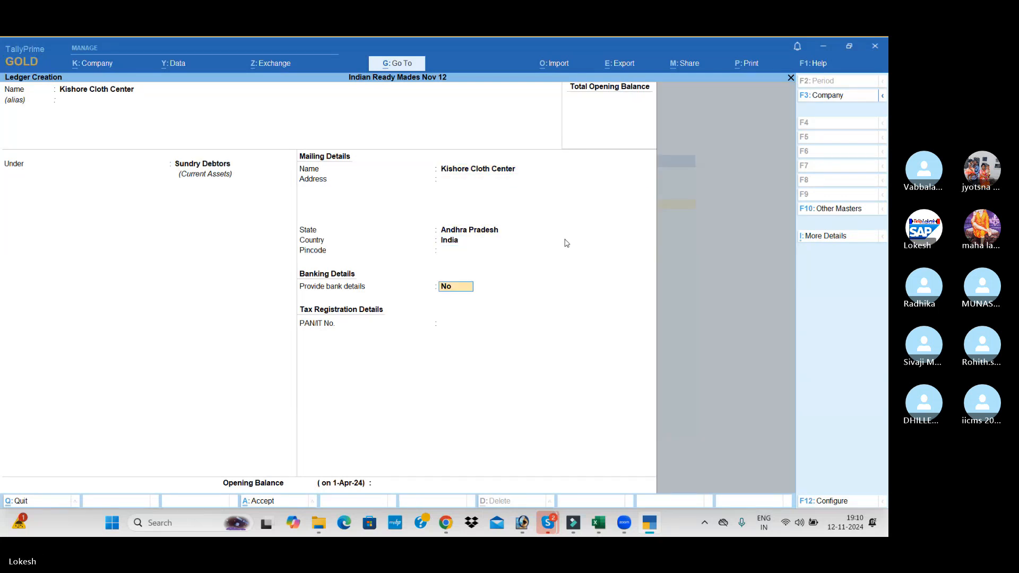
pyautogui.press('Return')
pyautogui.press('Return')
pyautogui.press('Return')
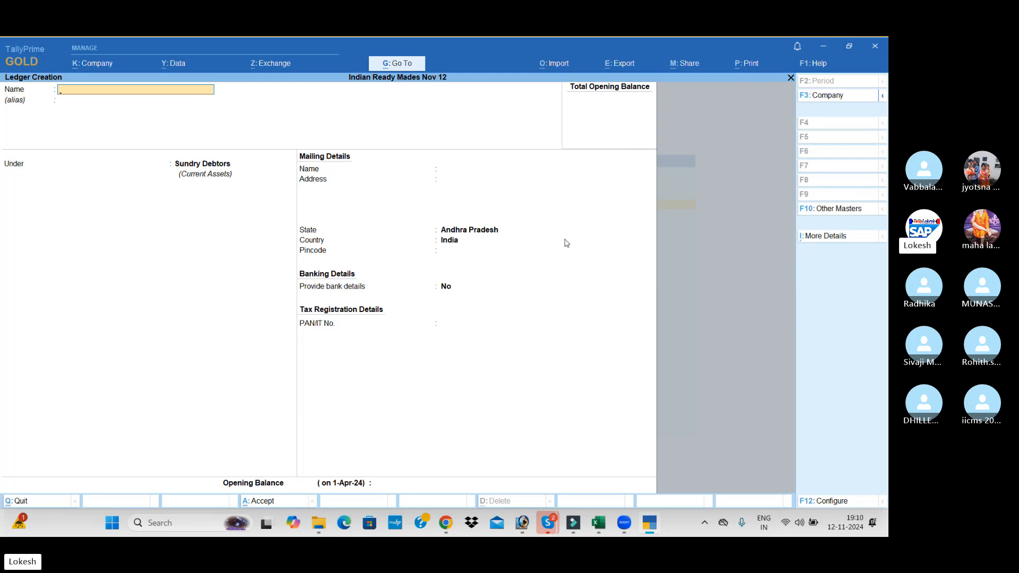
# Create a simple unit of measure with symbol mt, formal name Meters and 0 decimal places
pyautogui.press('Escape')
pyautogui.press('Return')
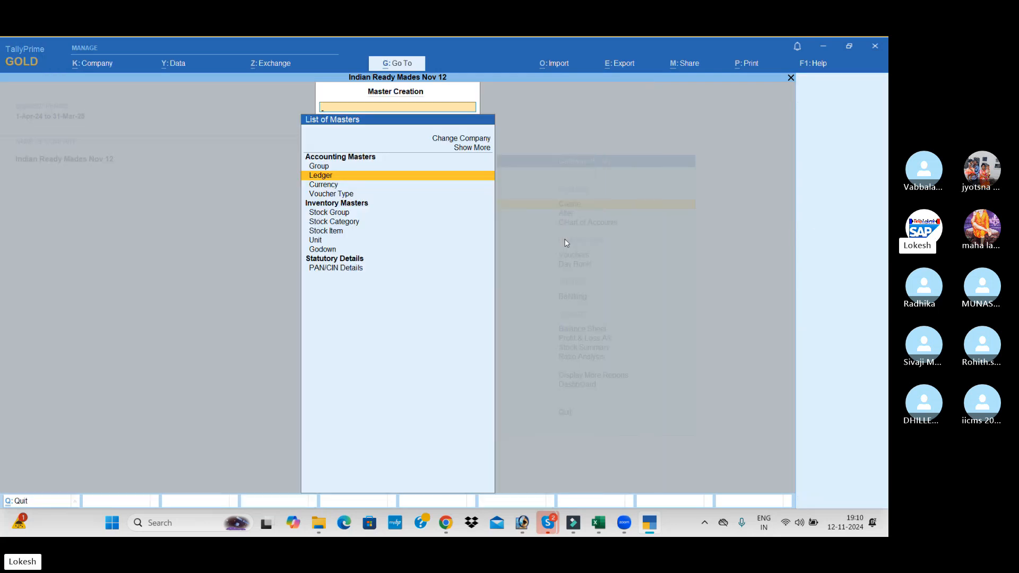
pyautogui.press('Down')
pyautogui.press('Down')
pyautogui.press('Down')
pyautogui.press('Down')
pyautogui.press('Down')
pyautogui.press('Down')
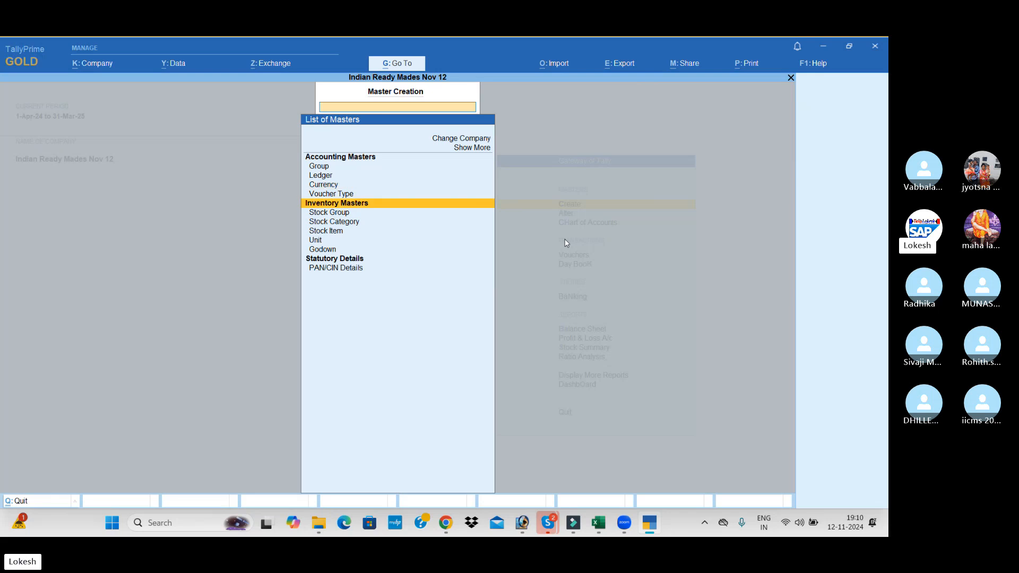
pyautogui.press('Return')
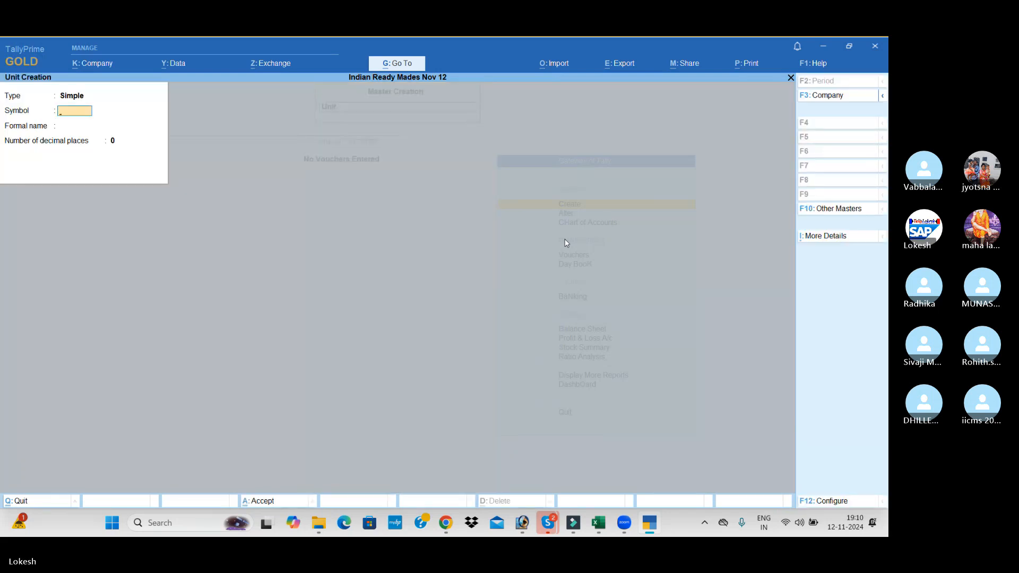
pyautogui.write('mt')
pyautogui.press('Return')
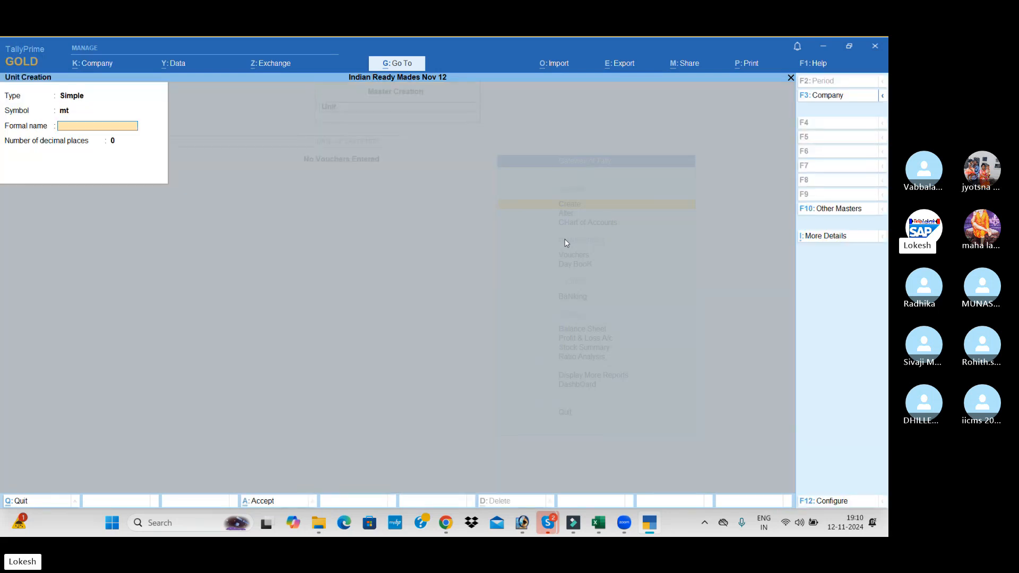
pyautogui.write('Meters')
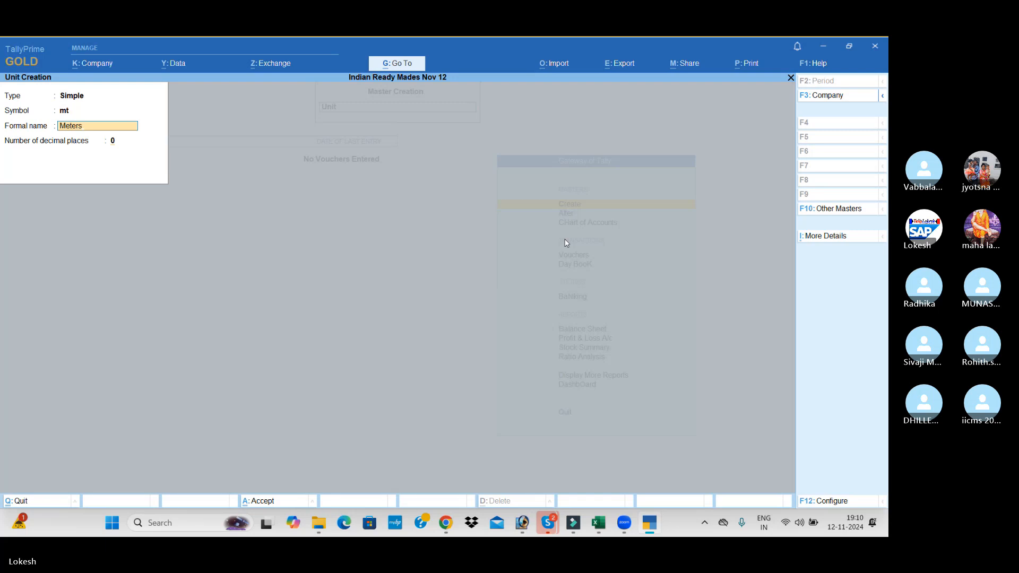
pyautogui.press('Return')
pyautogui.press('Return')
pyautogui.press('Return')
# Create a simple unit with symbol dz, formal name Dozens and 0 decimal places
pyautogui.write('dz')
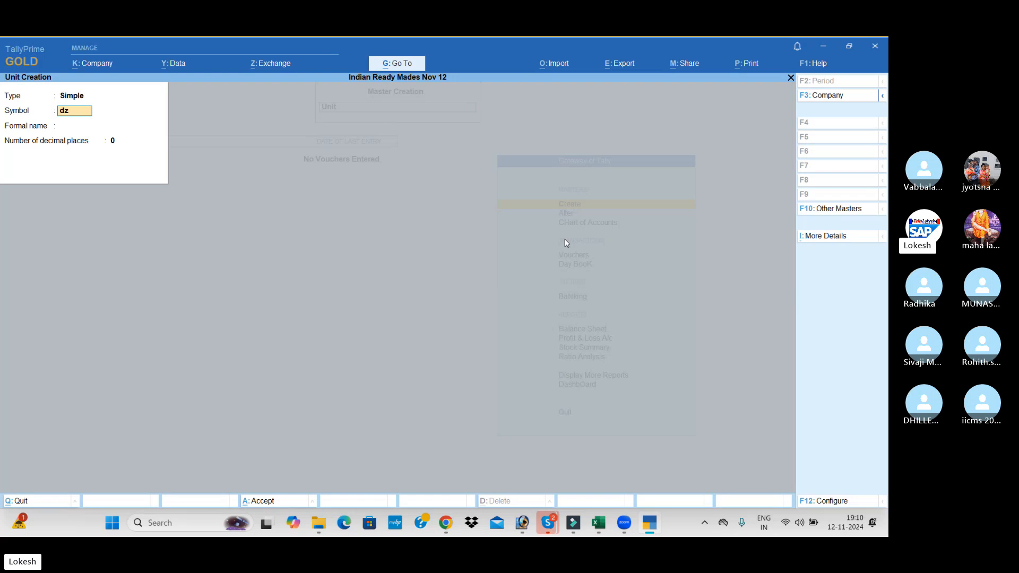
pyautogui.press('Return')
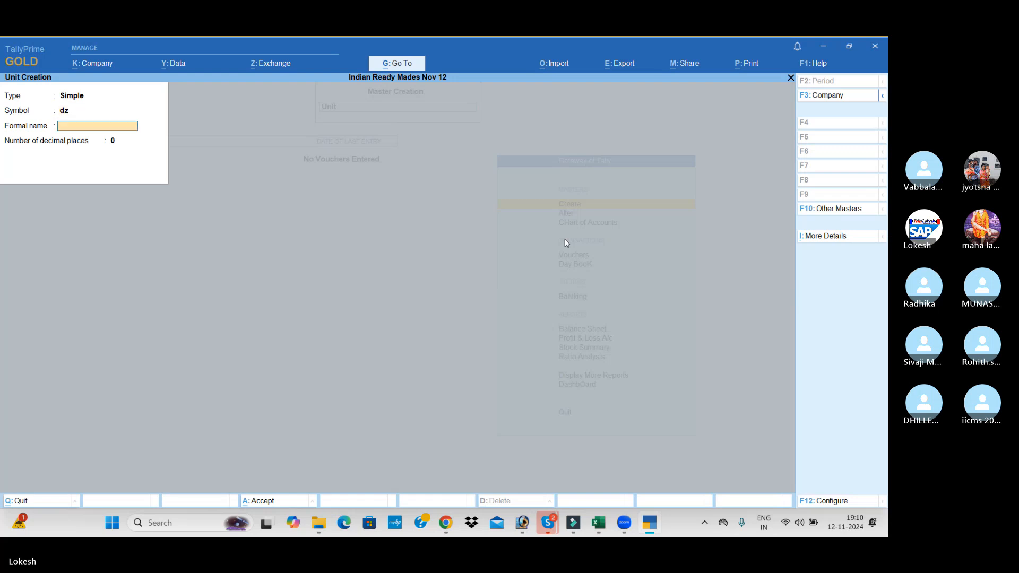
pyautogui.write('Dozens')
pyautogui.press('Return')
pyautogui.press('Return')
pyautogui.press('Return')
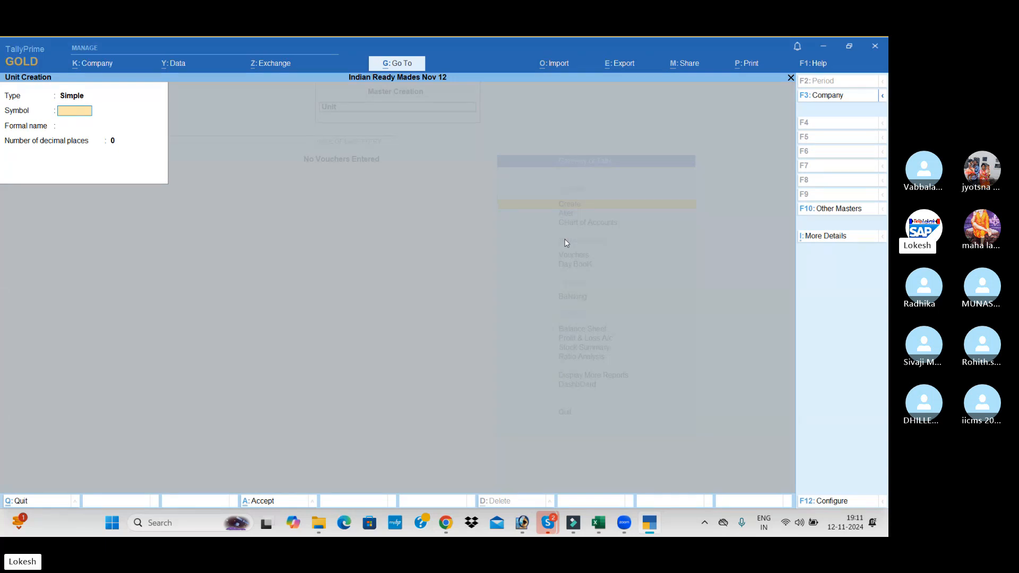
# Create a simple unit with symbol pc, formal name Pices and 0 decimal places
pyautogui.write('pc')
pyautogui.press('Return')
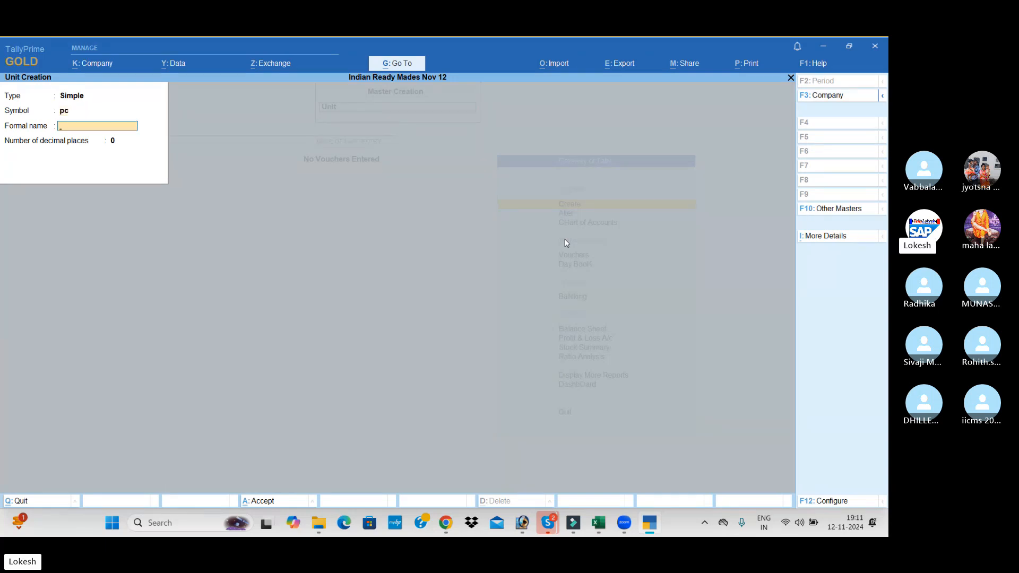
pyautogui.write('Pice')
pyautogui.press('Return')
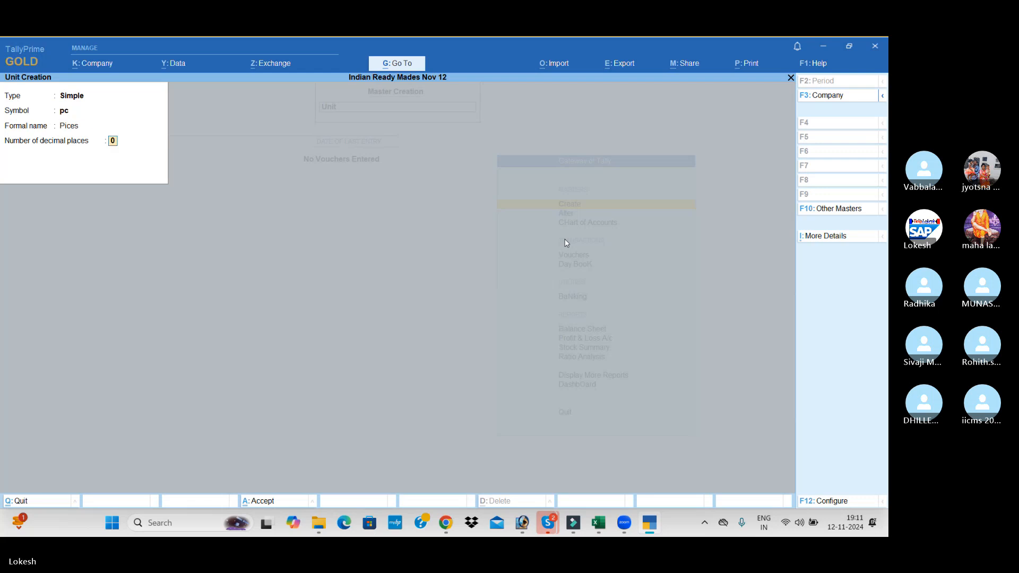
pyautogui.press('Return')
# Create a simple unit with symbol nos, formal name Numbers and 0 decimal places, and leave unit creation
pyautogui.press('Return')
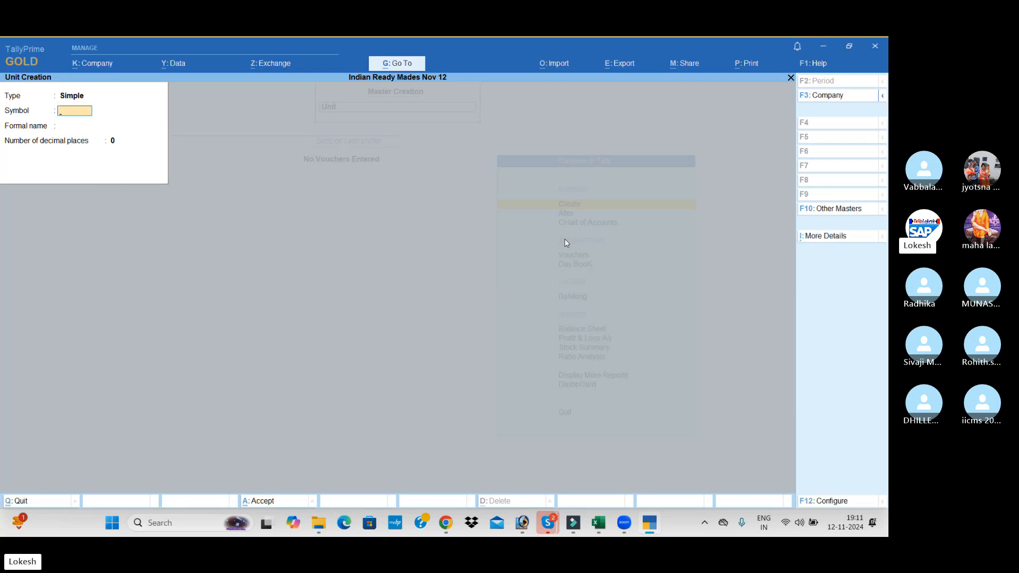
pyautogui.write('nos')
pyautogui.press('Return')
pyautogui.write('Nu')
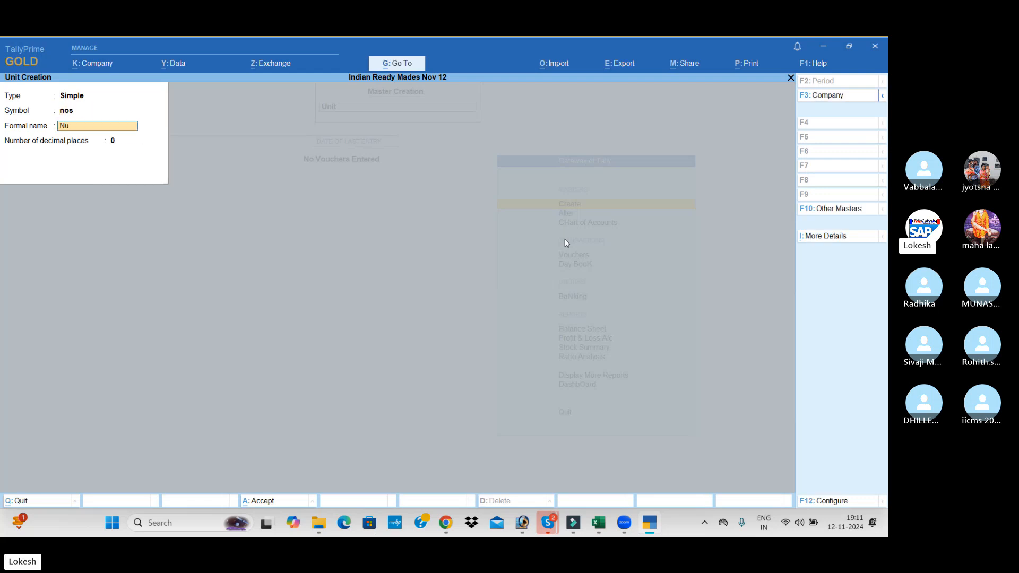
pyautogui.write('mber')
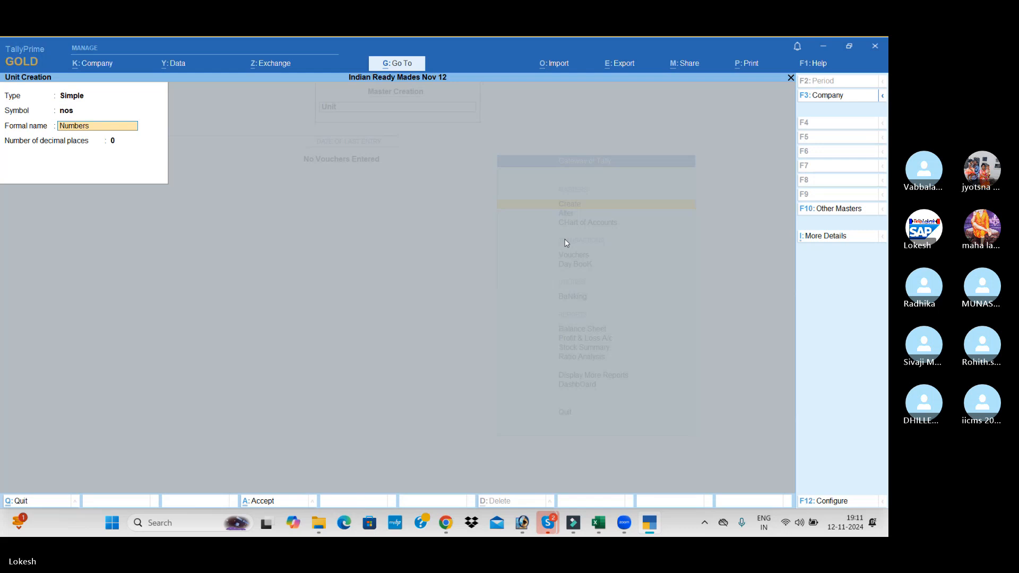
pyautogui.write('s')
pyautogui.press('Return')
pyautogui.press('Return')
pyautogui.press('Return')
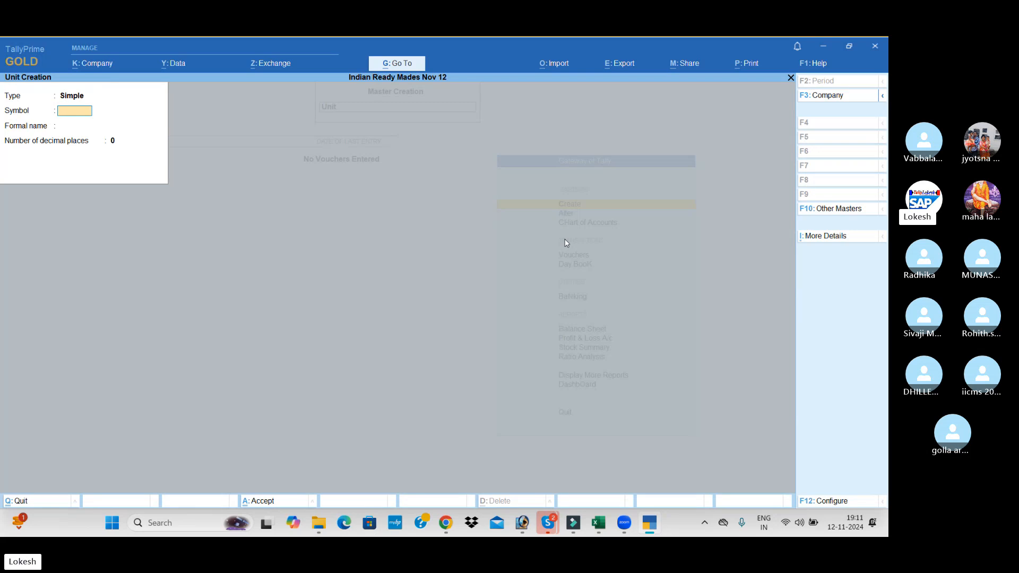
pyautogui.press('Escape')
# Create a stock group named Cloths under Primary, without an alias and without adding item quantities
pyautogui.press('Return')
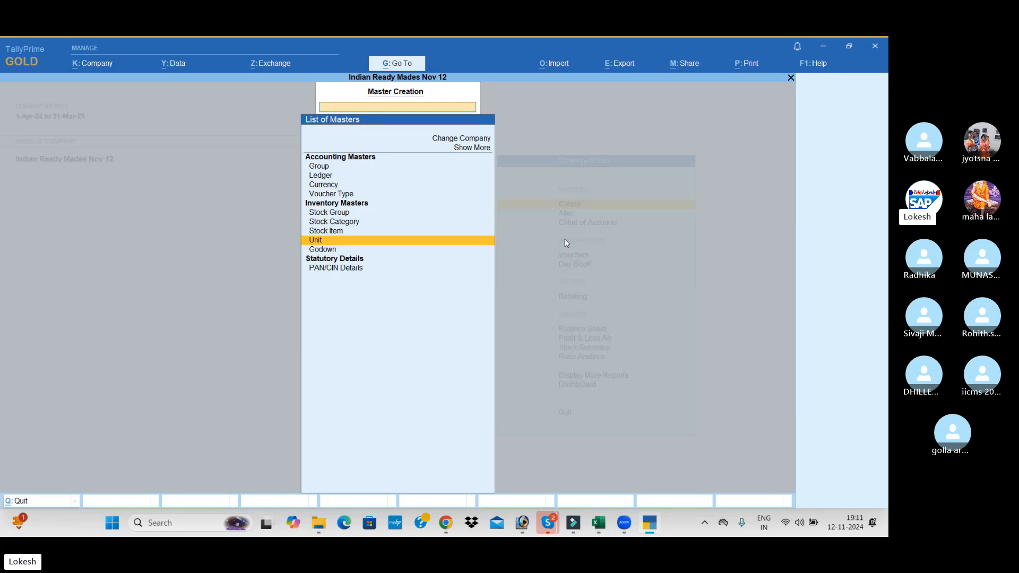
pyautogui.press('Up')
pyautogui.press('Up')
pyautogui.press('Up')
pyautogui.press('Return')
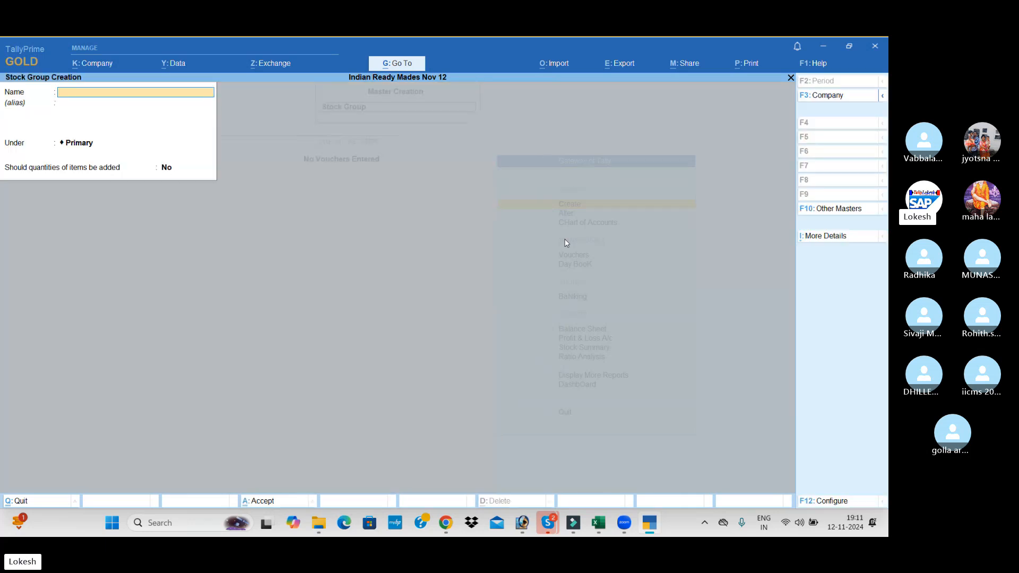
pyautogui.write('Cloths')
pyautogui.press('Return')
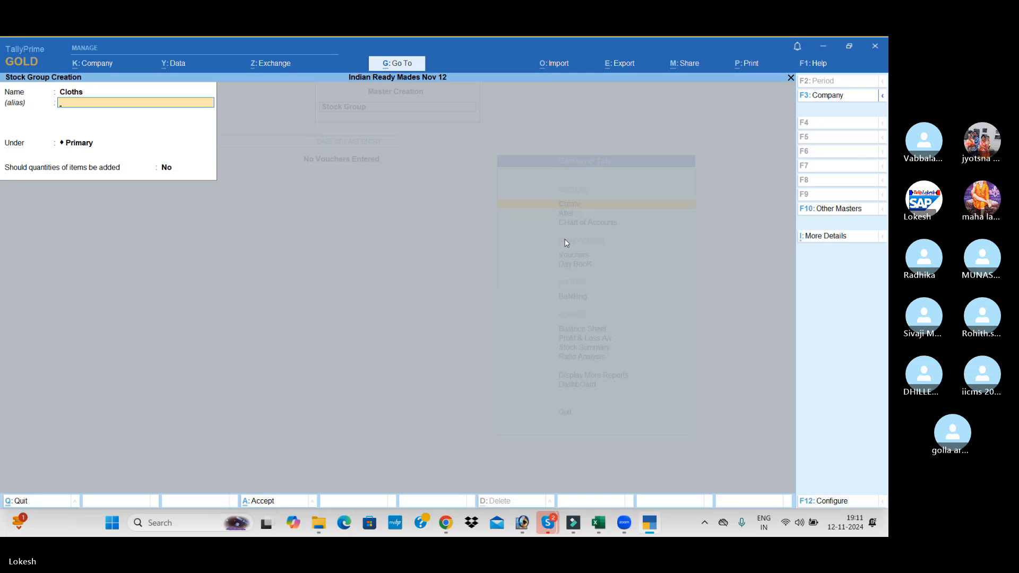
pyautogui.press('Return')
pyautogui.press('Return')
pyautogui.press('Return')
# Create a stock group named Buttons under Primary, keeping the default quantity setting
pyautogui.press('Return')
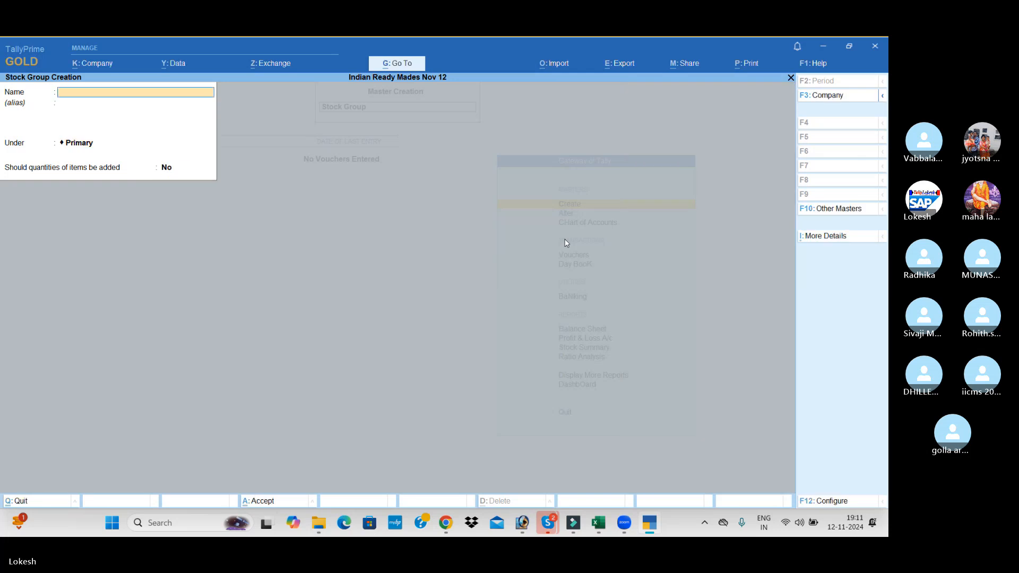
pyautogui.write('Buttons')
# Create a stock group named Threads under Primary, keeping the default quantity setting
pyautogui.press('Return')
pyautogui.press('Return')
pyautogui.press('Return')
pyautogui.press('Return')
pyautogui.write('Thread')
pyautogui.press('Return')
pyautogui.press('Return')
pyautogui.press('Return')
pyautogui.press('Return')
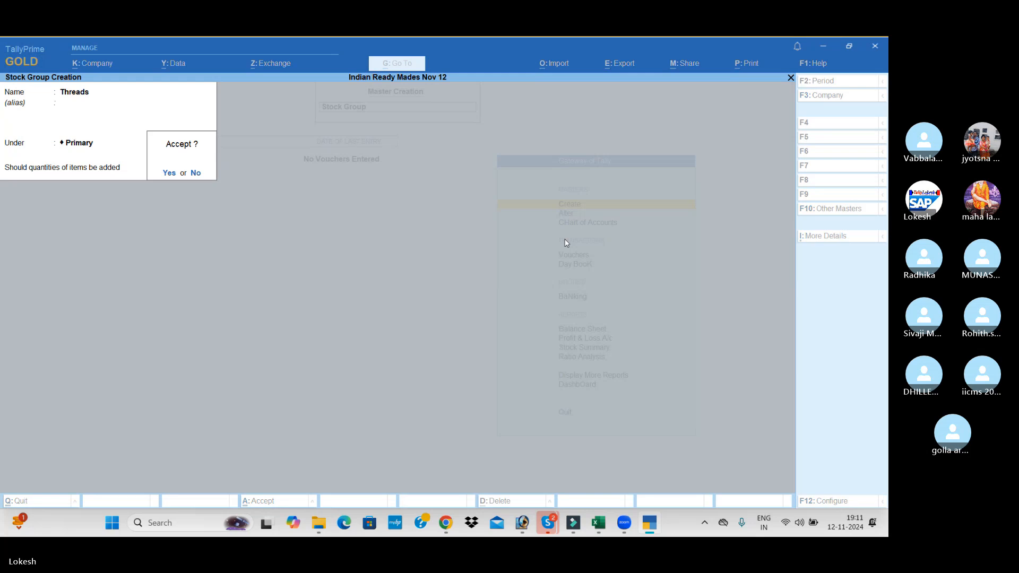
# Create a stock group named Shirts under Primary with the default quantity setting, and leave stock group creation
pyautogui.press('Return')
pyautogui.write('Shi')
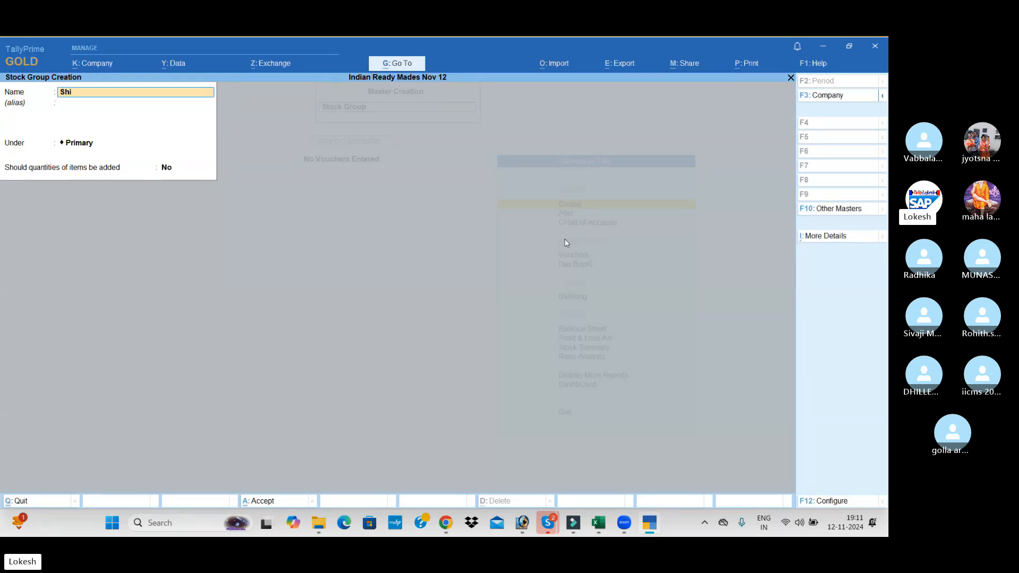
pyautogui.press('Return')
pyautogui.press('Return')
pyautogui.press('Return')
pyautogui.press('Return')
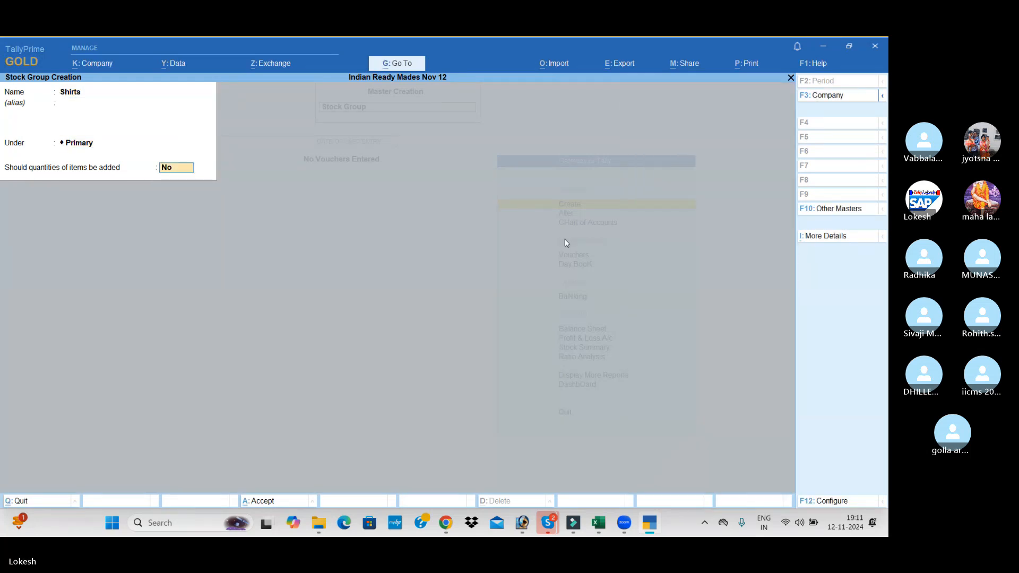
pyautogui.press('Return')
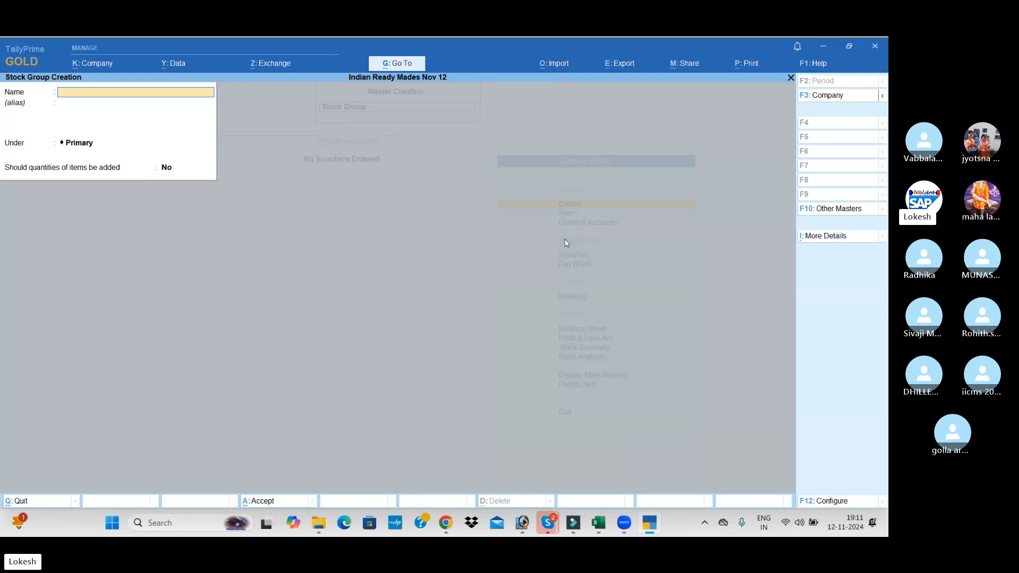
pyautogui.press('Escape')
# Start a new stock item named Linen Cloth, without an alias, and place it under the Cloths group
pyautogui.press('Return')
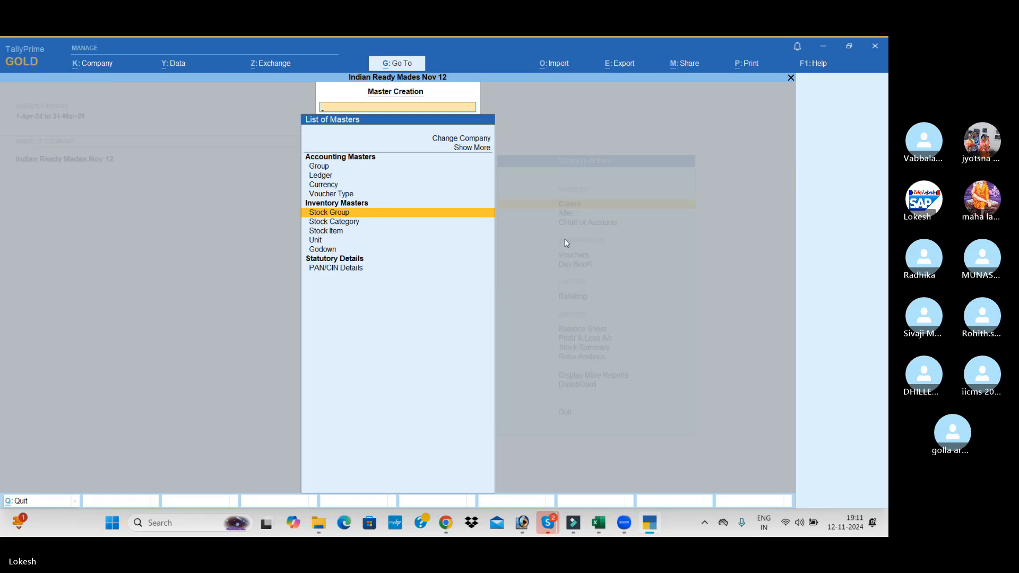
pyautogui.press('Down')
pyautogui.press('Down')
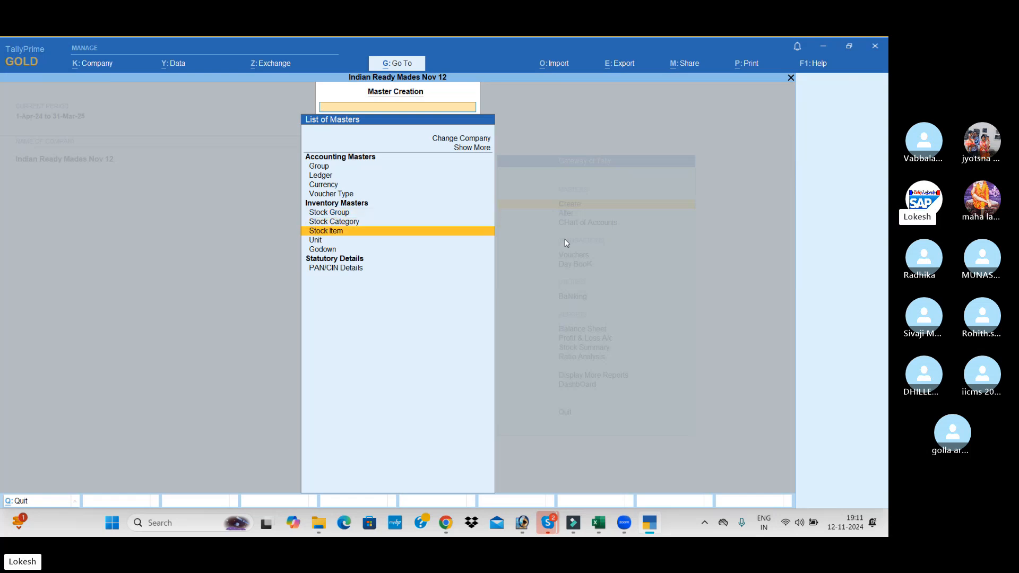
pyautogui.press('Return')
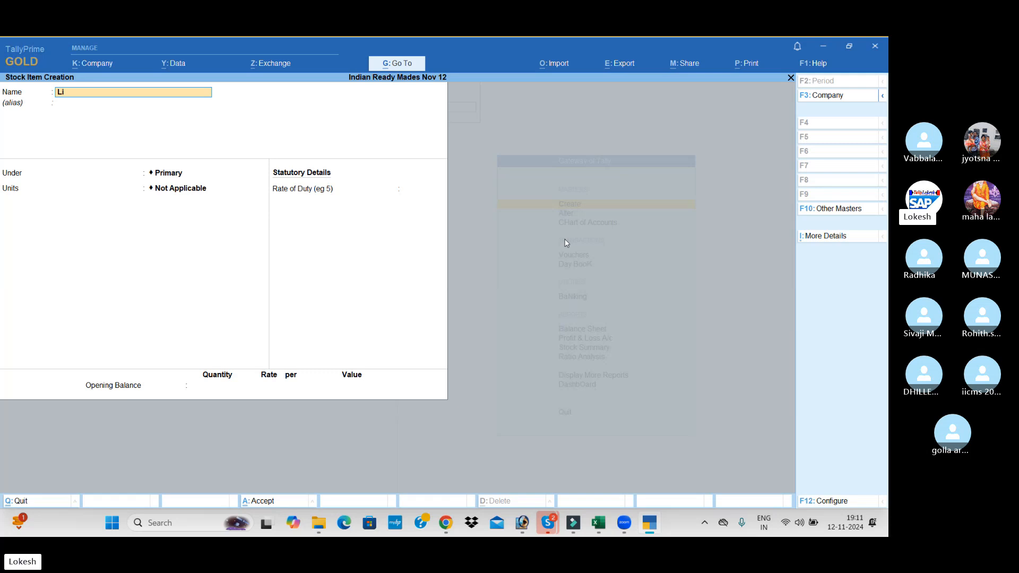
pyautogui.write('Linen Cloth')
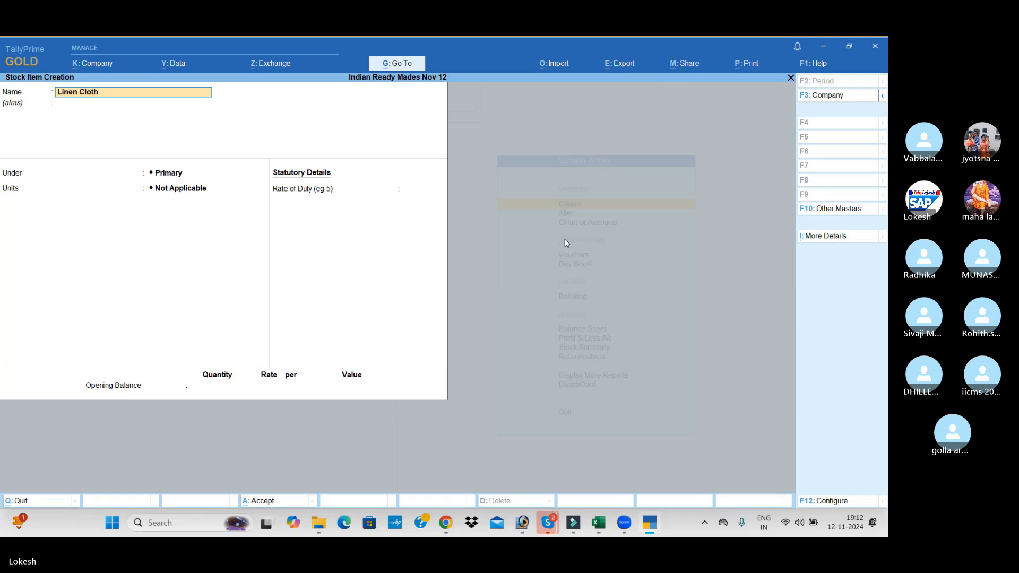
pyautogui.press('Return')
pyautogui.press('Return')
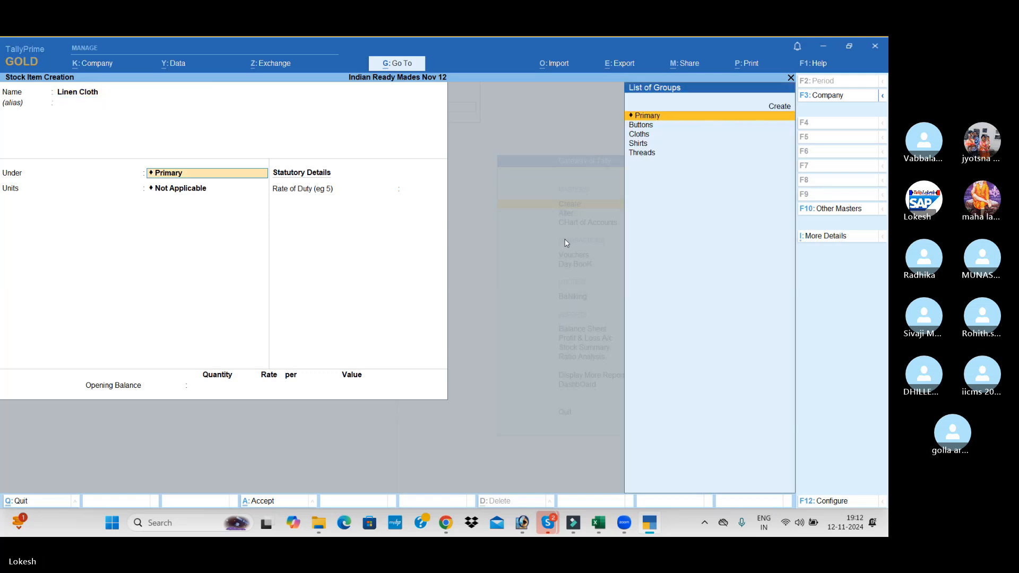
pyautogui.press('Down')
pyautogui.press('Down')
pyautogui.press('Down')
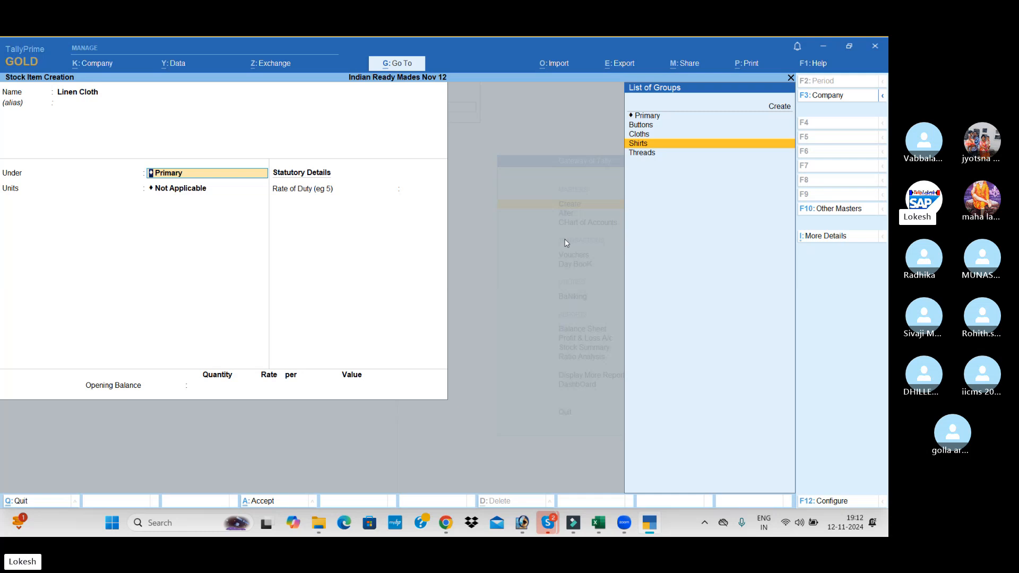
pyautogui.press('Up')
pyautogui.press('Return')
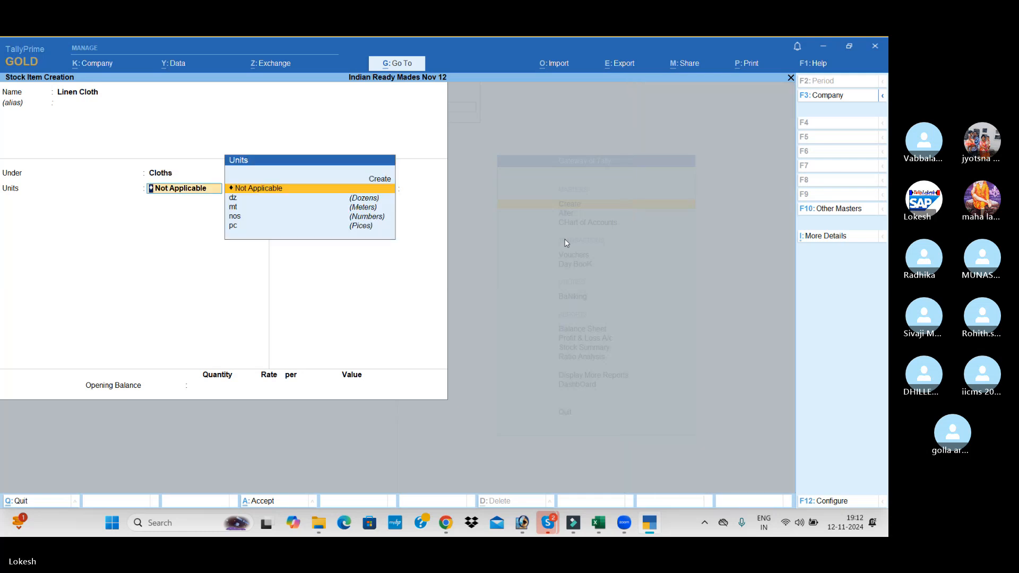
# Set the Linen Cloth item's unit to mt and save it without a rate of duty or opening balance
pyautogui.press('Down')
pyautogui.press('Down')
pyautogui.press('Return')
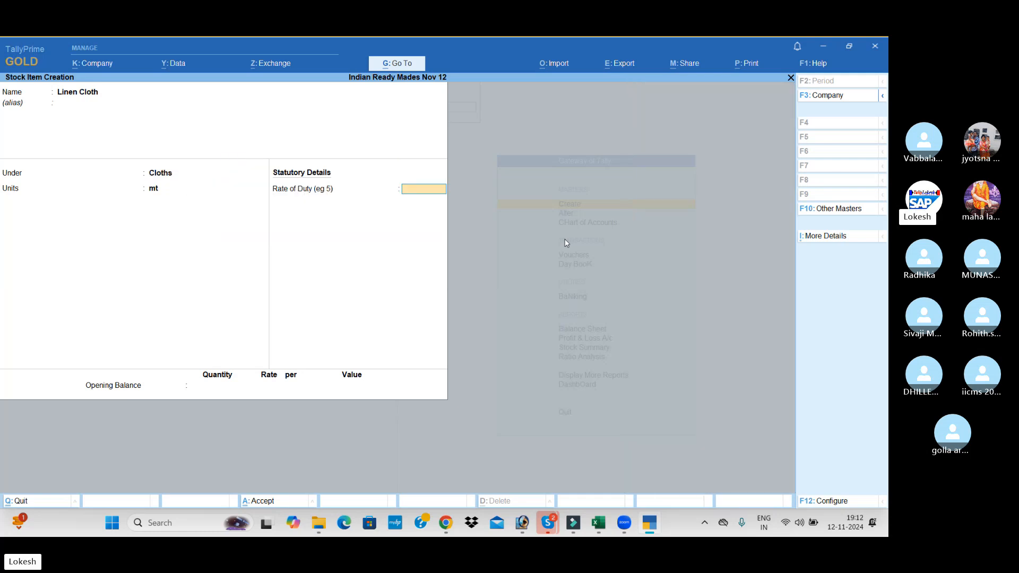
pyautogui.press('Return')
pyautogui.press('Return')
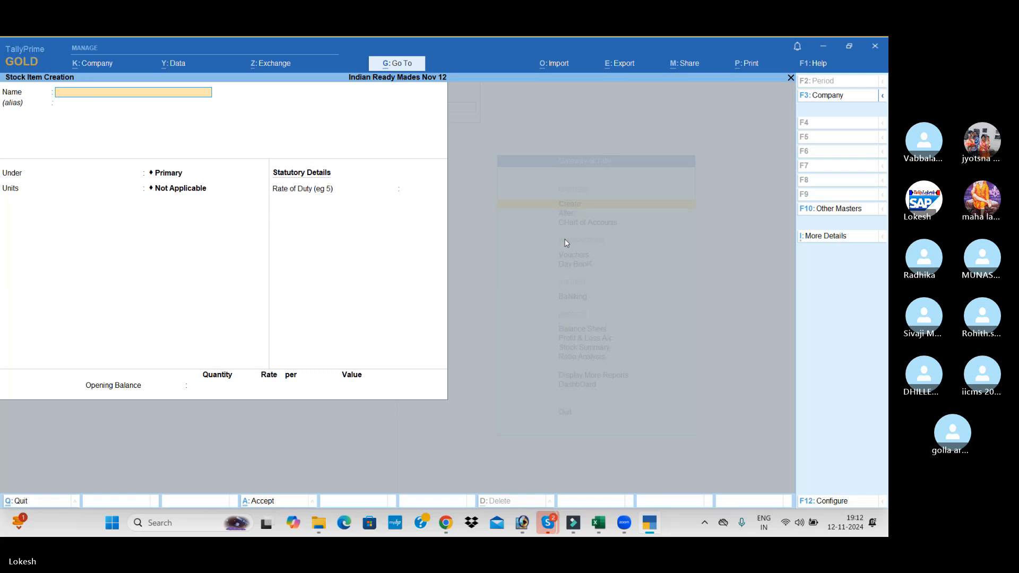
# Create a stock item named Denim Cloth under the Cloths group with unit mt, without duty rate or opening balance
pyautogui.write('Denim')
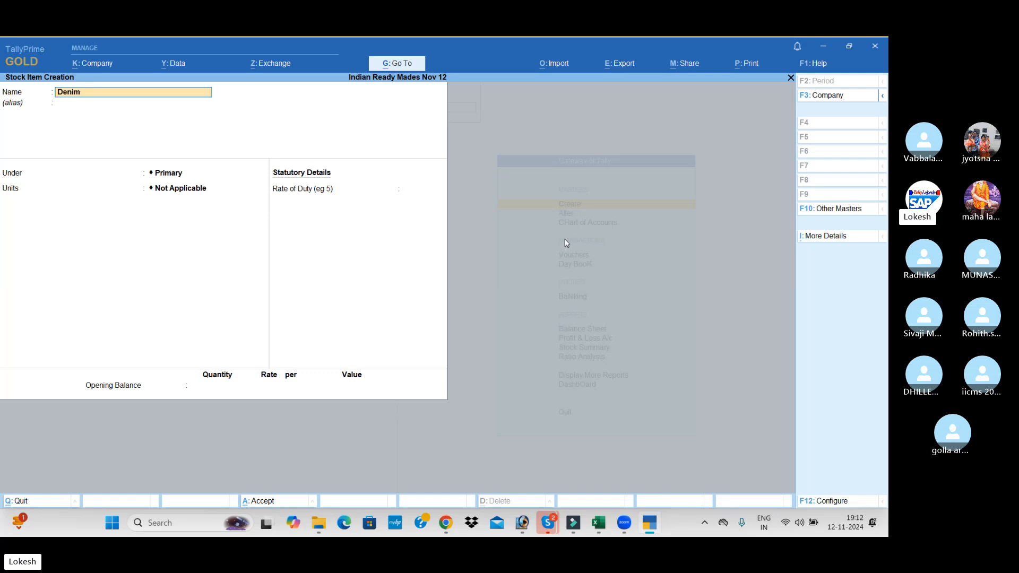
pyautogui.write(' Cloth')
pyautogui.press('Return')
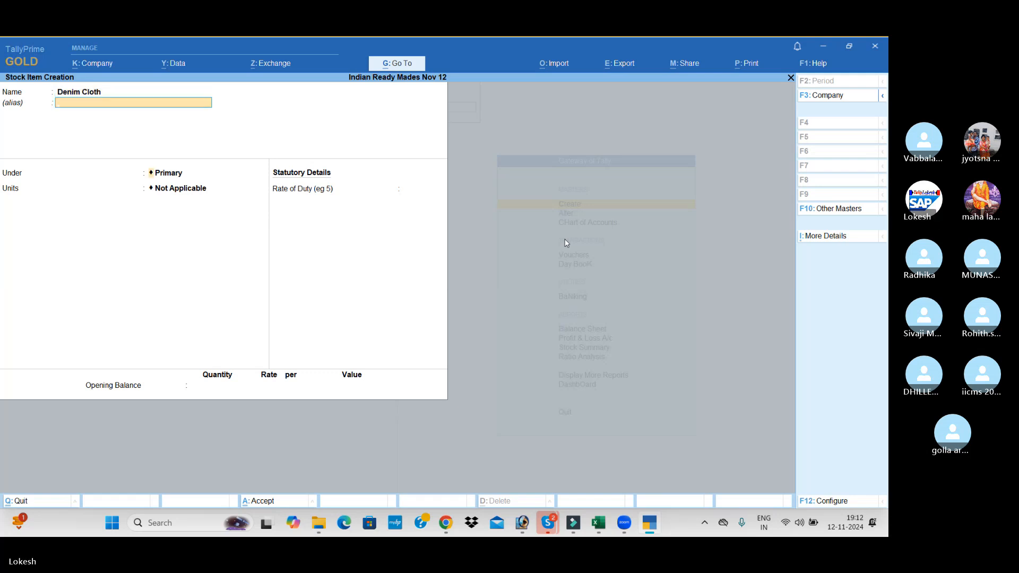
pyautogui.press('Down')
pyautogui.press('Down')
pyautogui.press('Return')
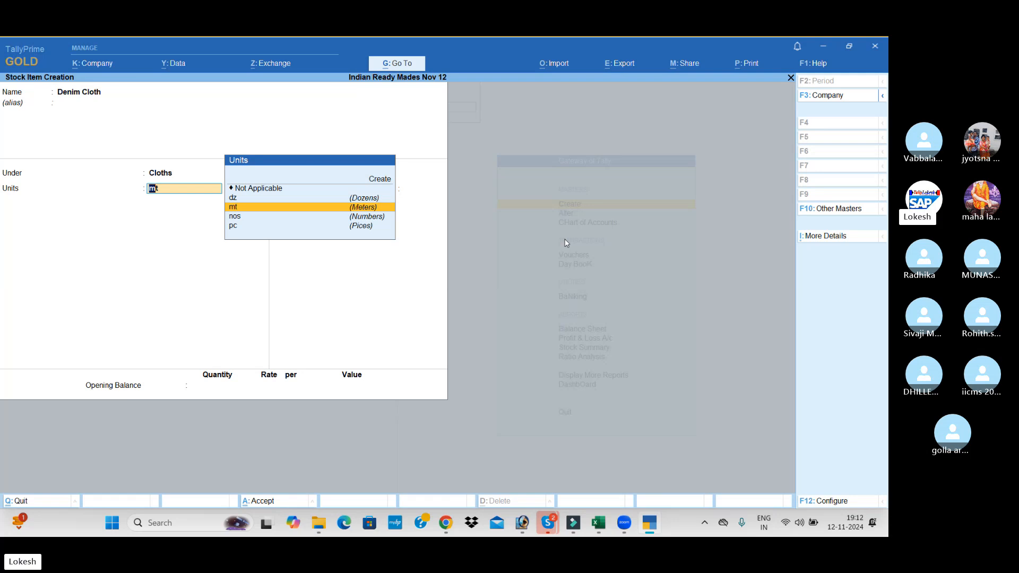
pyautogui.press('Return')
pyautogui.press('Return')
pyautogui.press('Return')
pyautogui.press('Return')
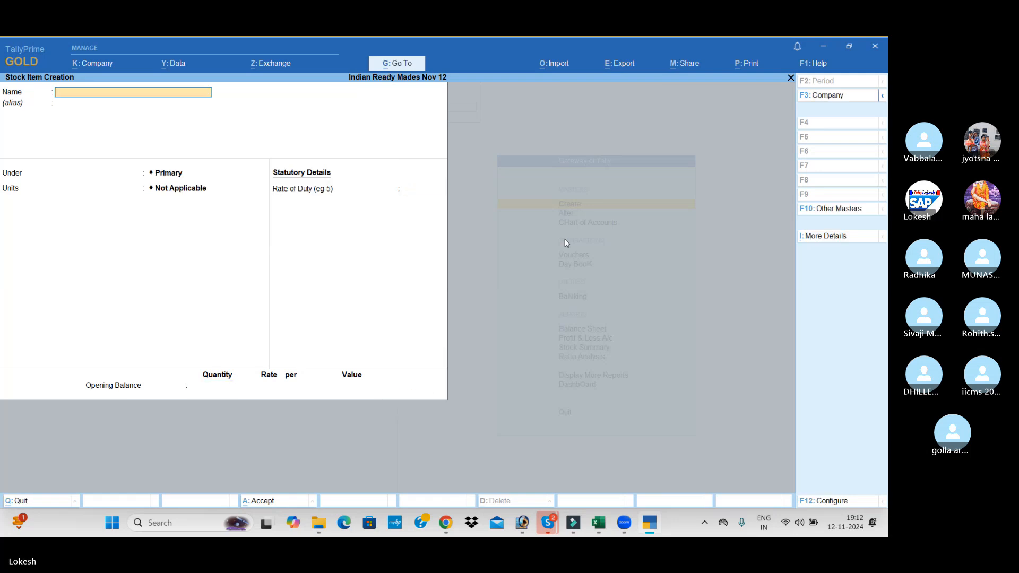
# Start a stock item named Pearl Buttons, without an alias, and place it under the Buttons group
pyautogui.write('Pearl Bu')
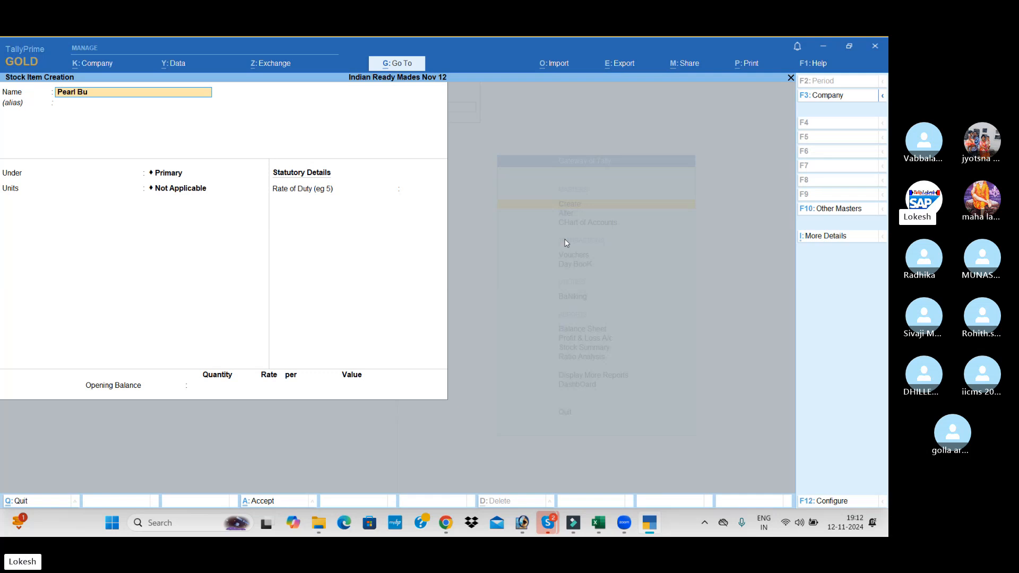
pyautogui.write('ttio')
pyautogui.press('BackSpace')
pyautogui.press('BackSpace')
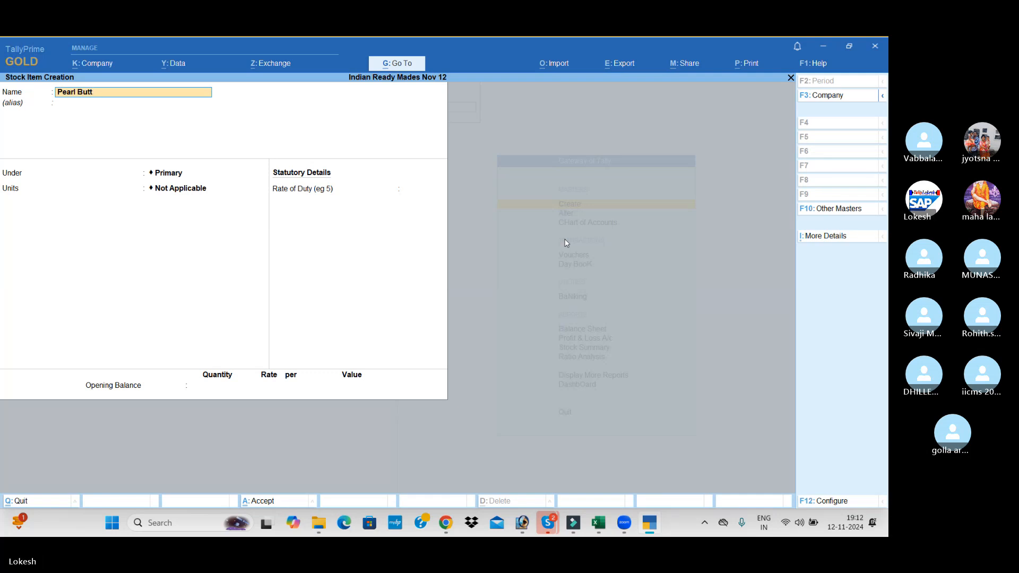
pyautogui.write('on')
pyautogui.press('Return')
pyautogui.press('Return')
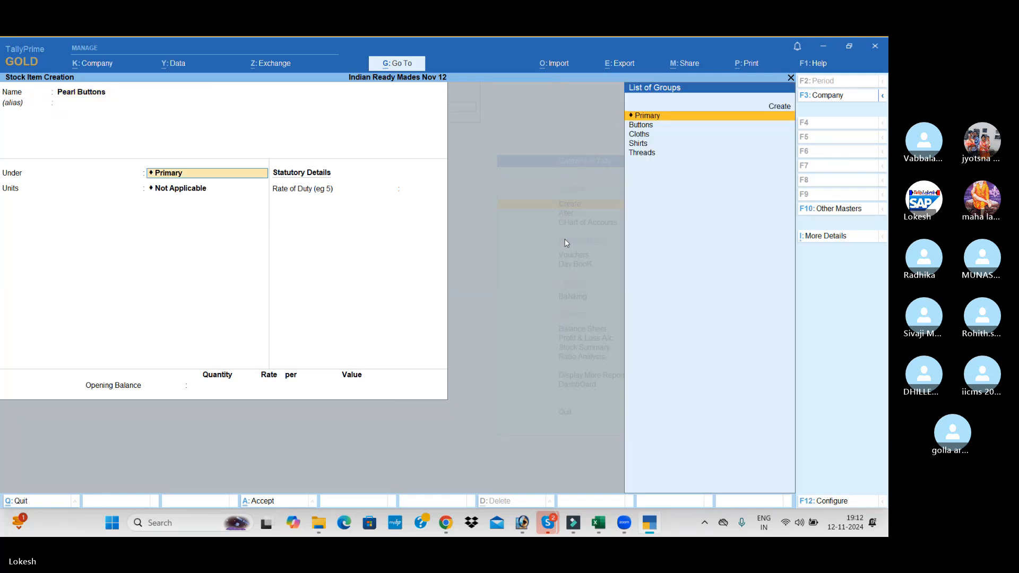
pyautogui.press('Down')
pyautogui.press('Return')
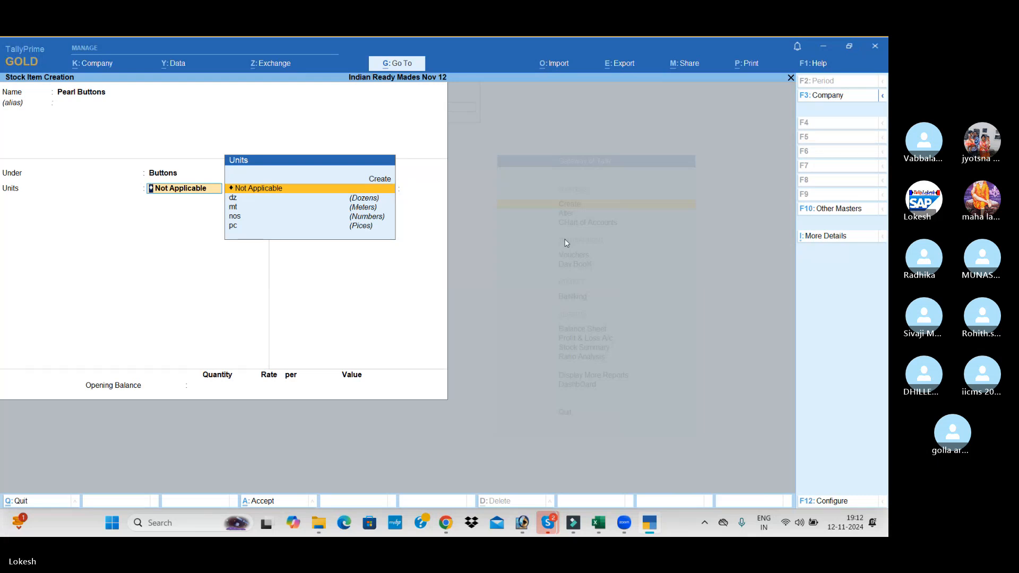
# Set the Pearl Buttons item's unit to dz and save it without a rate of duty or opening balance
pyautogui.press('Down')
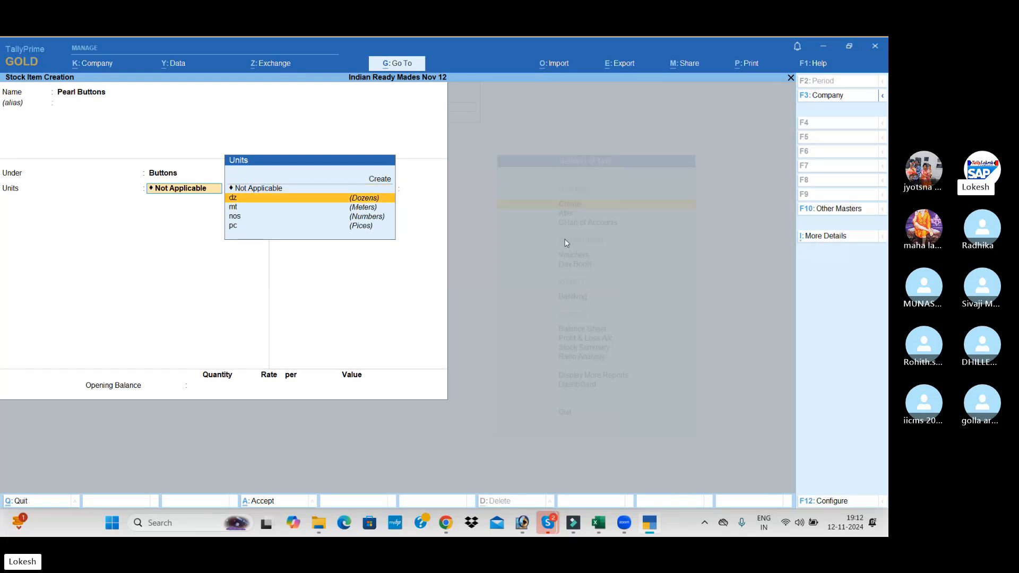
pyautogui.press('Return')
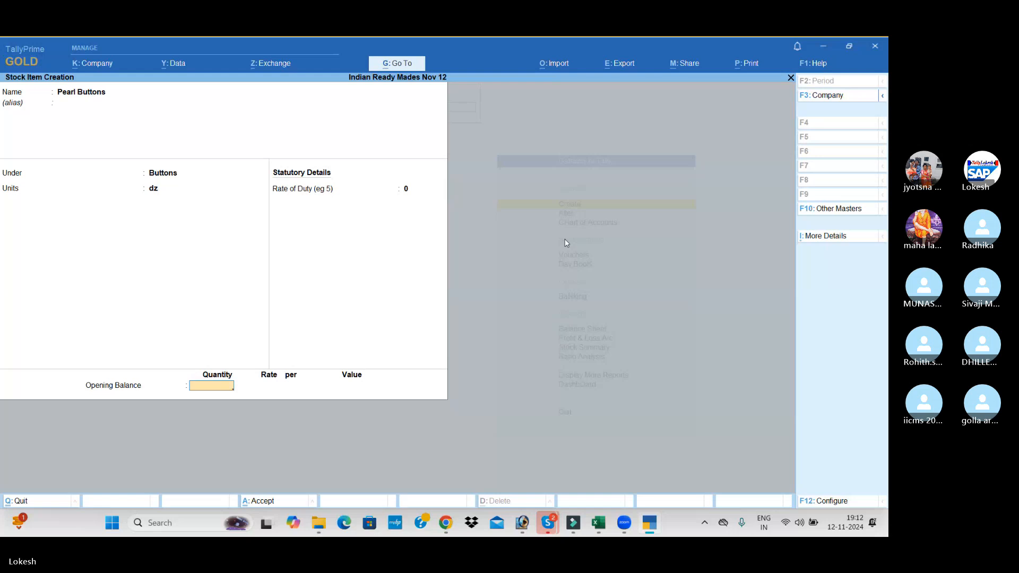
pyautogui.press('Return')
# Create a stock item named Metal Buttons under the Buttons group with unit dz, without duty rate or opening balance
pyautogui.press('Return')
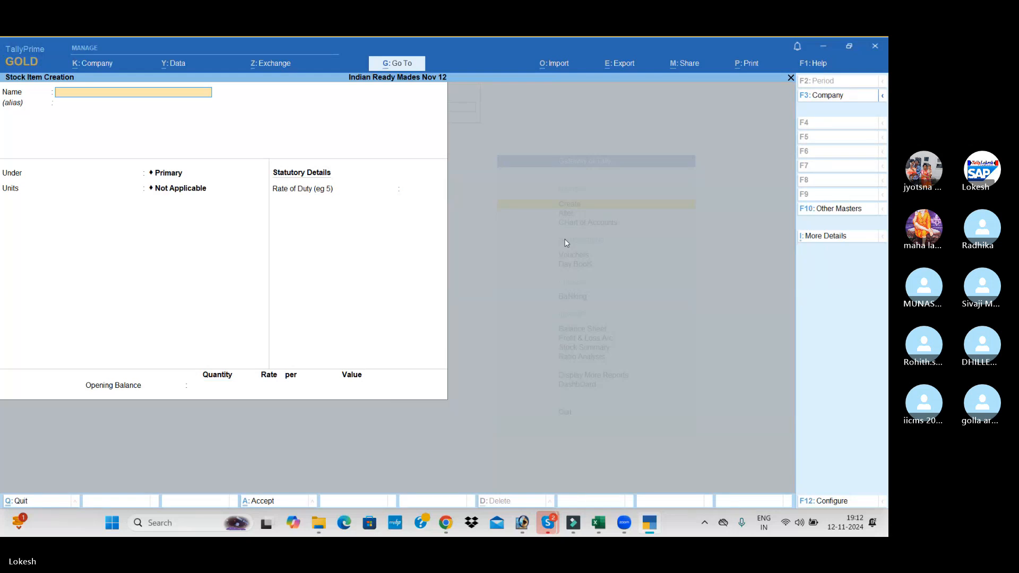
pyautogui.write('Metal Buttons')
pyautogui.press('Return')
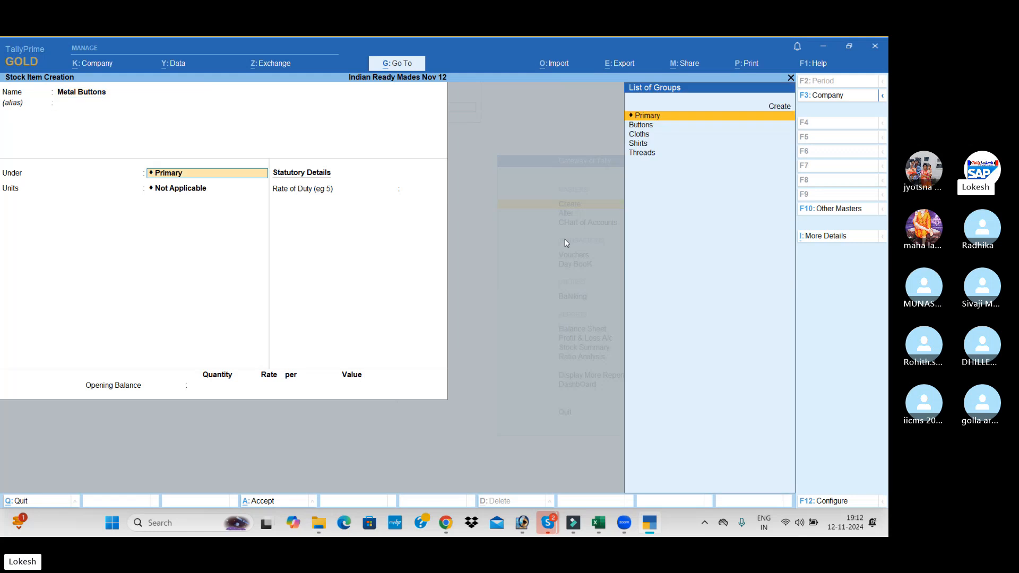
pyautogui.press('Down')
pyautogui.press('Return')
pyautogui.write('dz')
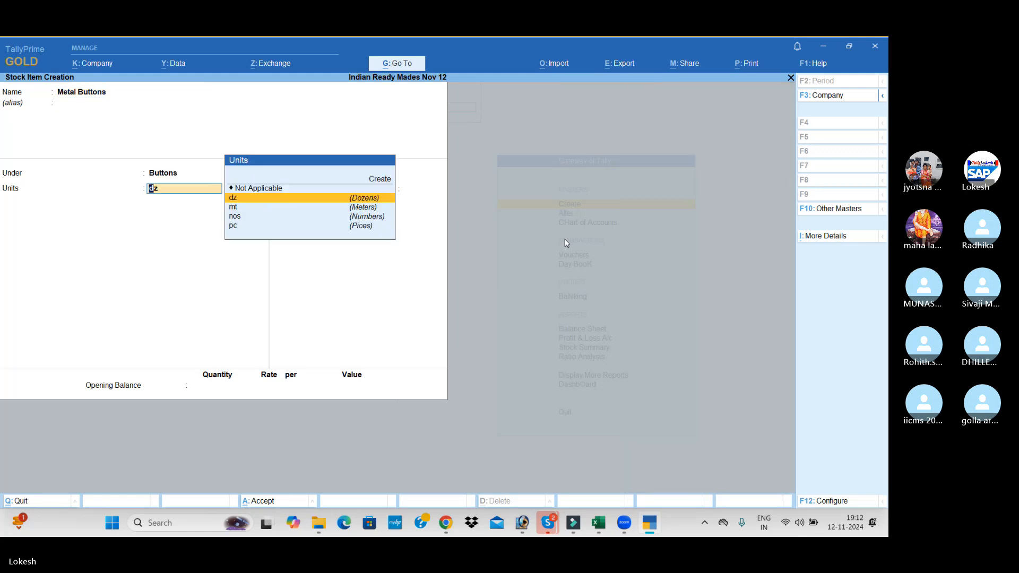
pyautogui.press('Return')
# Start a stock item named Silk Threads, without an alias, and place it under the Threads group
pyautogui.press('Return')
pyautogui.press('Return')
pyautogui.press('Return')
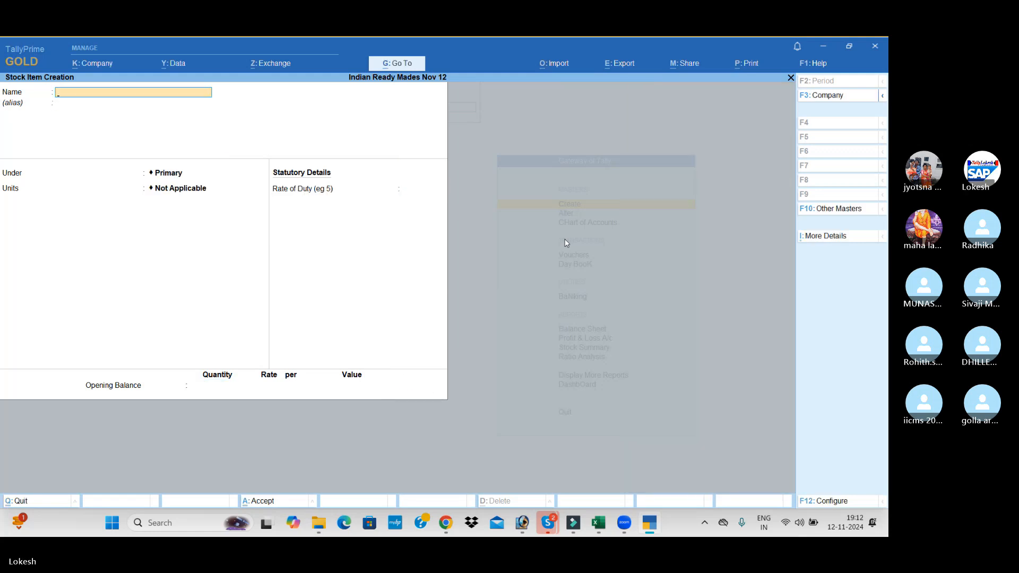
pyautogui.write('Silk Threads')
pyautogui.press('Return')
pyautogui.press('Down')
pyautogui.press('Down')
pyautogui.press('Down')
pyautogui.press('Down')
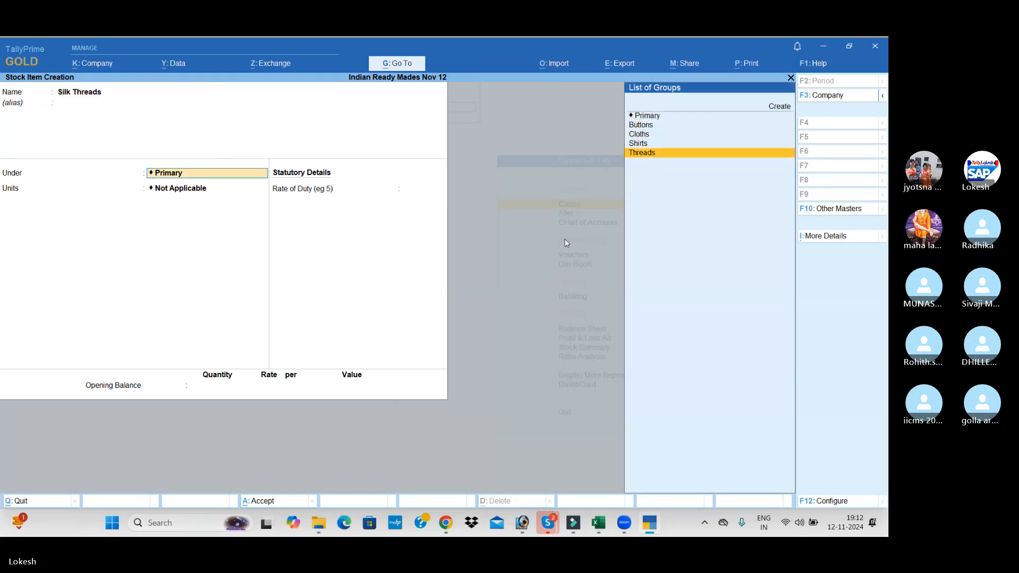
pyautogui.press('Return')
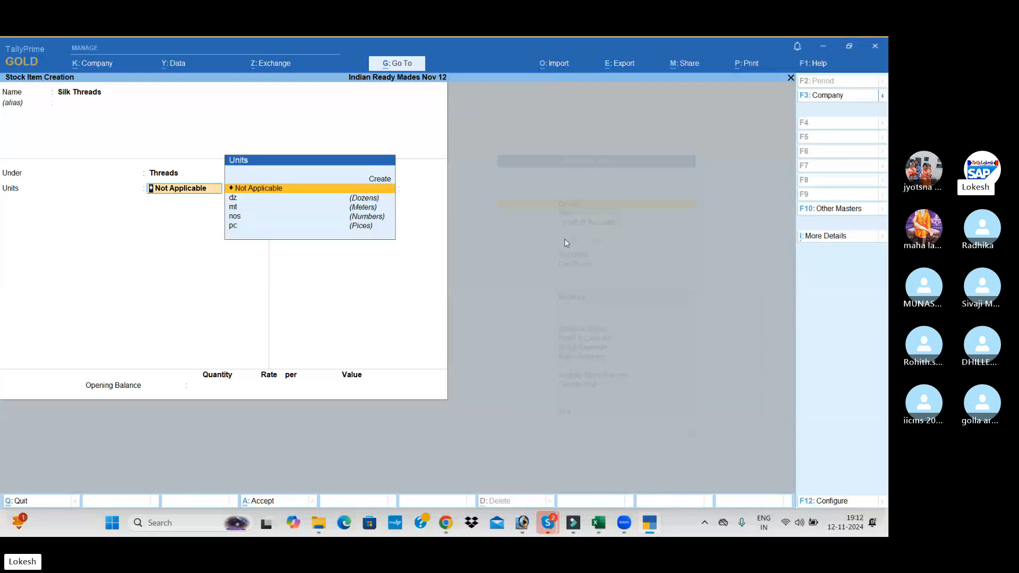
# Set the Silk Threads item's unit to pc and save it without a rate of duty or opening balance
pyautogui.press('Down')
pyautogui.press('Down')
pyautogui.press('Down')
pyautogui.press('Down')
pyautogui.press('Return')
pyautogui.press('Return')
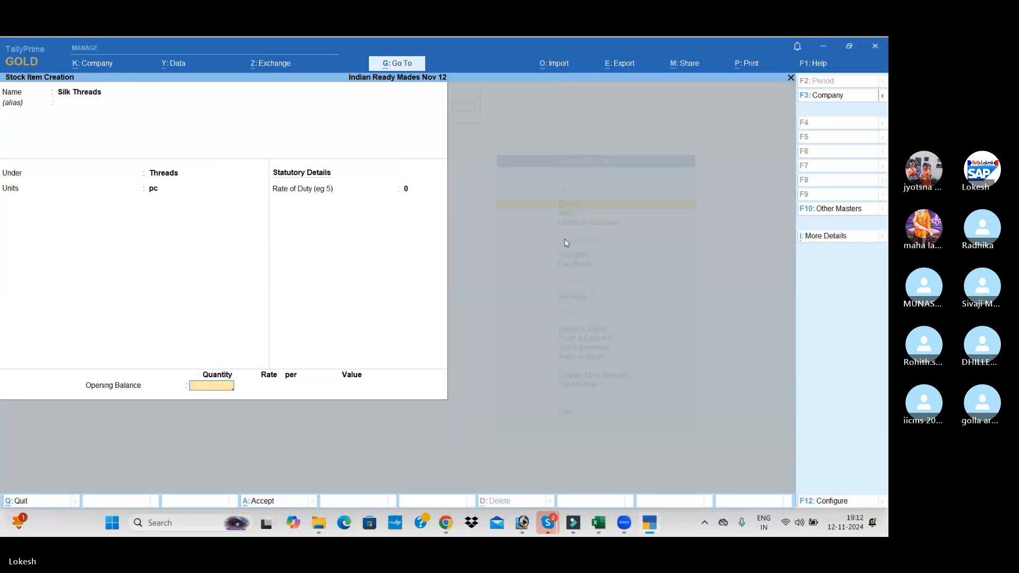
pyautogui.press('Return')
pyautogui.press('Return')
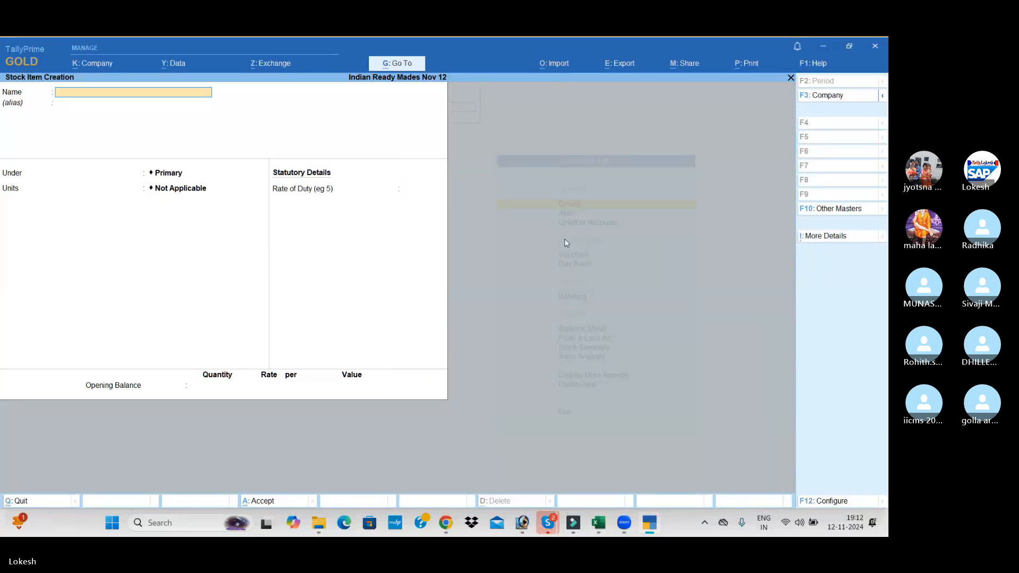
# Start a stock item named Cotton Threads, without an alias, and place it under the Threads group
pyautogui.write('Cotton Threads')
pyautogui.press('Return')
pyautogui.press('Return')
pyautogui.press('Down')
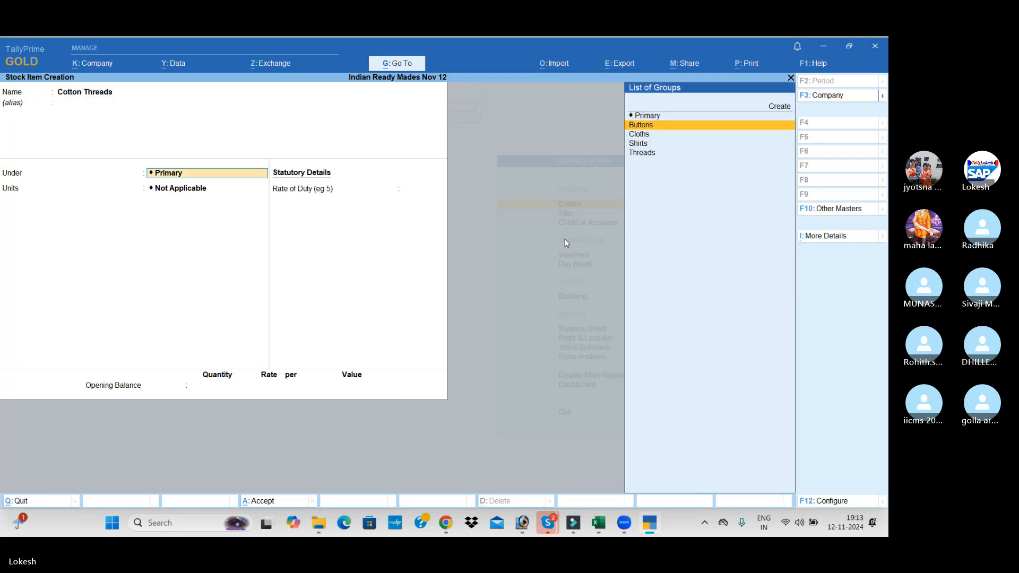
pyautogui.press('Down')
pyautogui.press('Down')
pyautogui.press('Down')
pyautogui.press('Return')
# Set the Cotton Threads item's unit to pc and save it without a rate of duty or opening balance
pyautogui.write('pc')
pyautogui.press('Return')
pyautogui.press('Return')
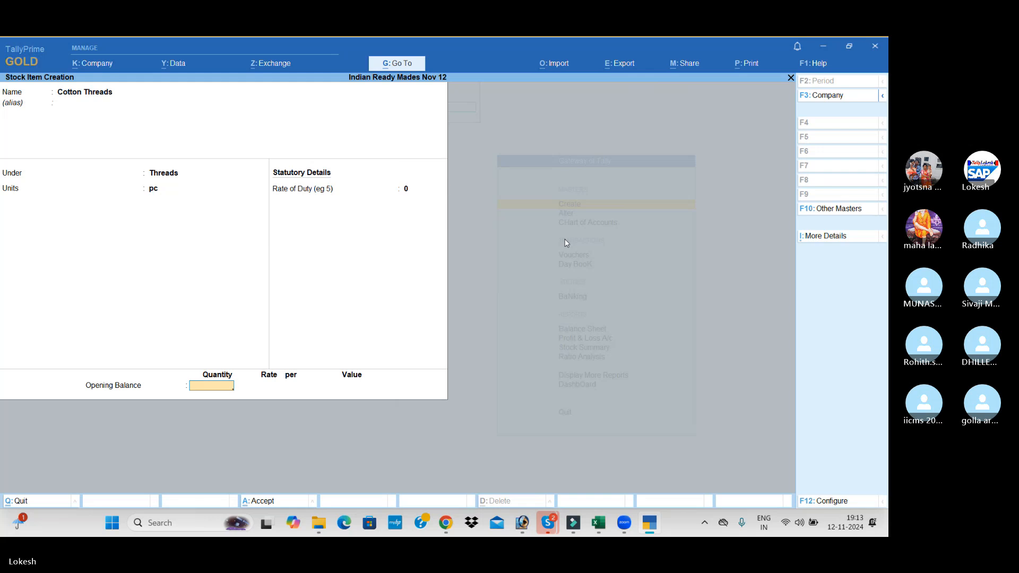
pyautogui.press('Return')
# Create a stock item named Caller Material under Primary with unit pc, without duty rate or opening balance
pyautogui.write('Call')
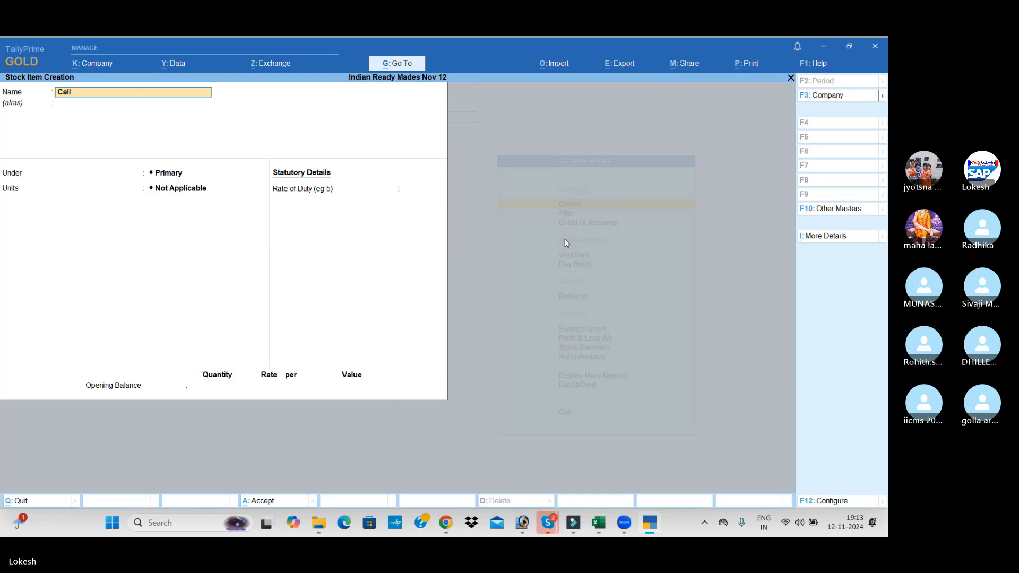
pyautogui.write('er Material')
pyautogui.press('Return')
pyautogui.press('Return')
pyautogui.press('Return')
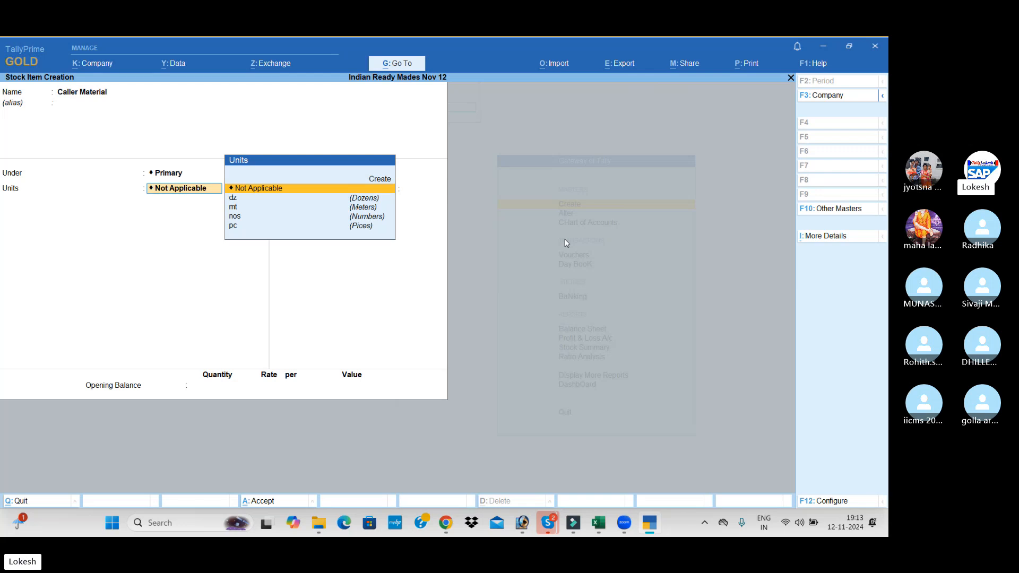
pyautogui.press('Down')
pyautogui.press('Down')
pyautogui.press('Down')
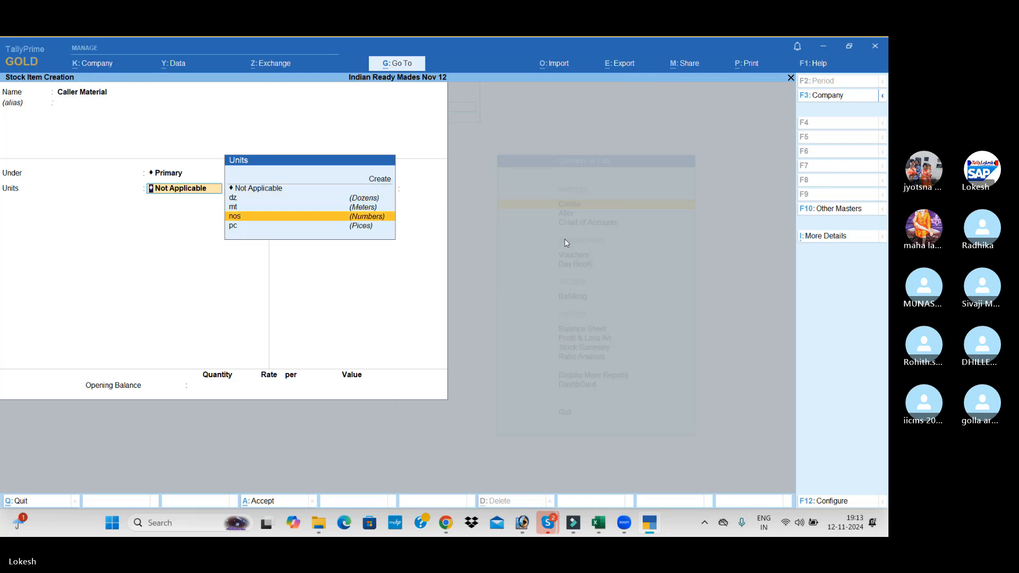
pyautogui.press('Down')
pyautogui.press('Return')
pyautogui.press('Return')
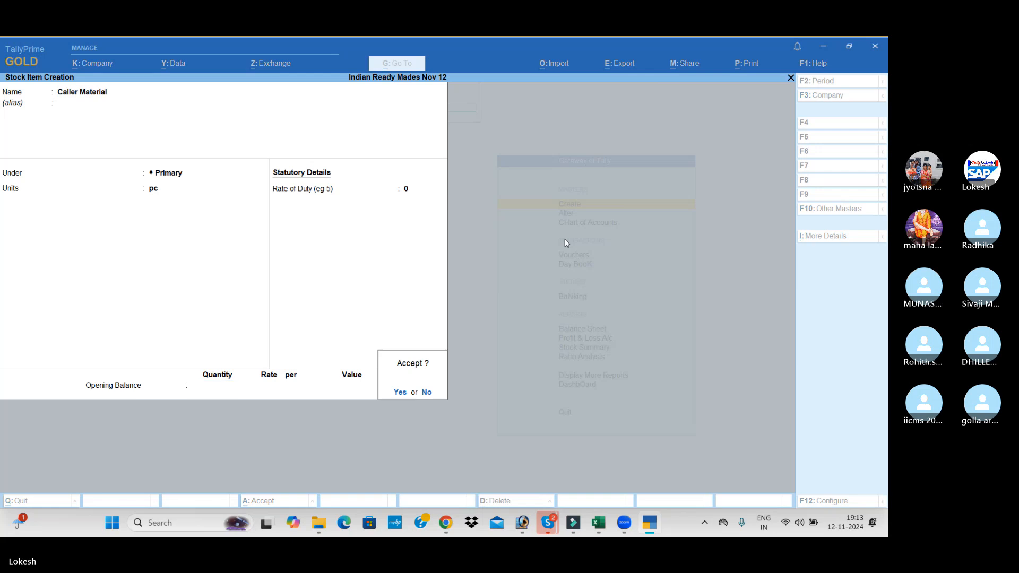
pyautogui.press('Return')
# Start a stock item named Full Shirts, without an alias, and place it under the Shirts group
pyautogui.write('Full')
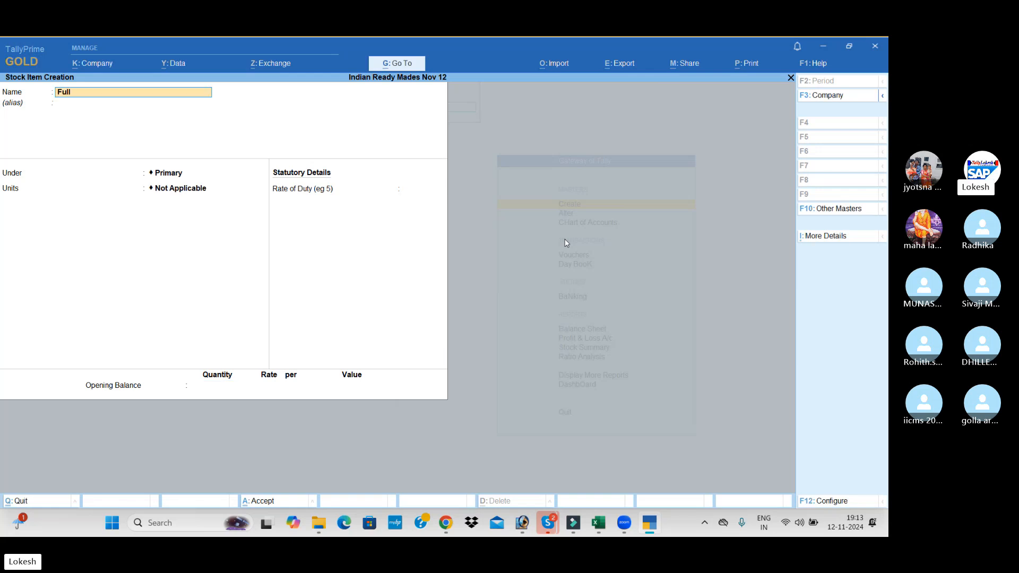
pyautogui.write(' Shirts')
pyautogui.press('Return')
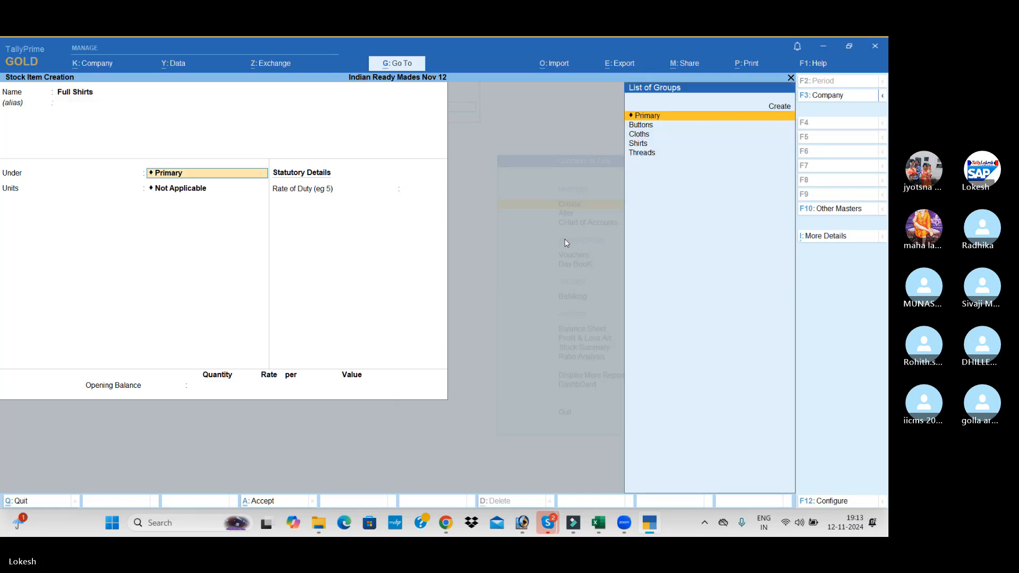
pyautogui.press('Down')
pyautogui.press('Down')
pyautogui.press('Down')
pyautogui.press('Return')
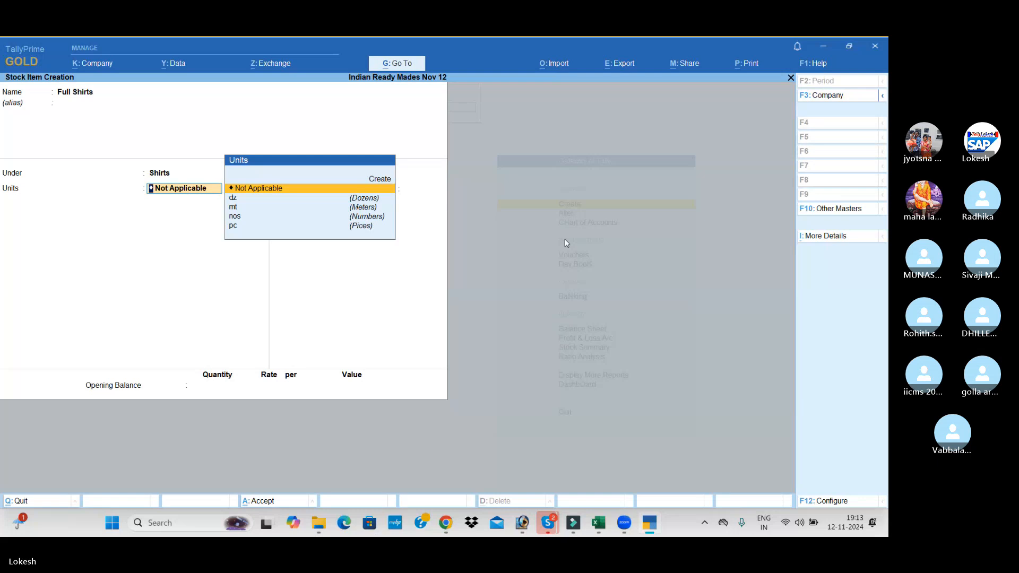
# Set the Full Shirts item's unit to nos and save it without a rate of duty or opening balance
pyautogui.press('Down')
pyautogui.press('Down')
pyautogui.press('Down')
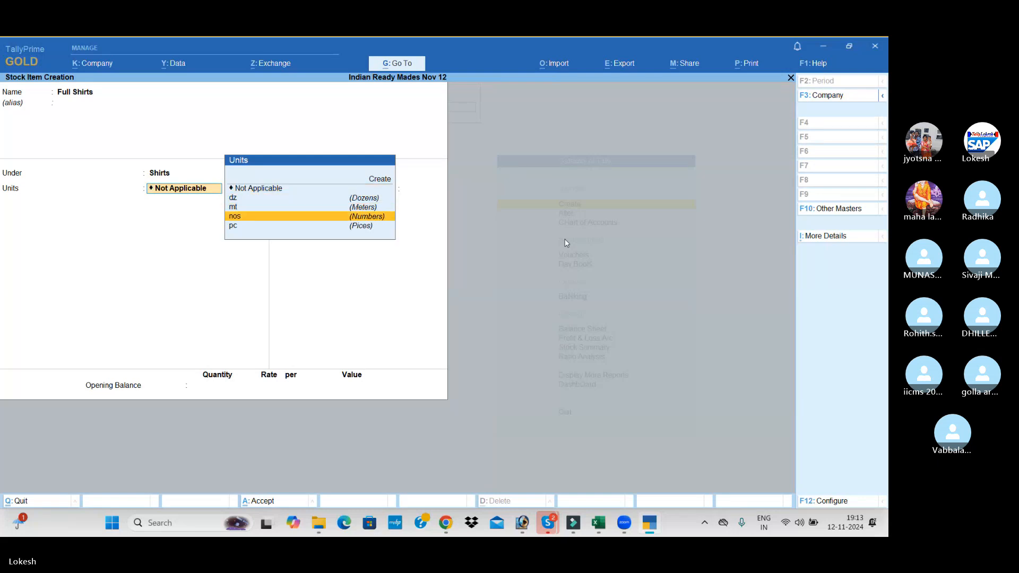
pyautogui.press('Return')
pyautogui.press('Return')
pyautogui.press('Return')
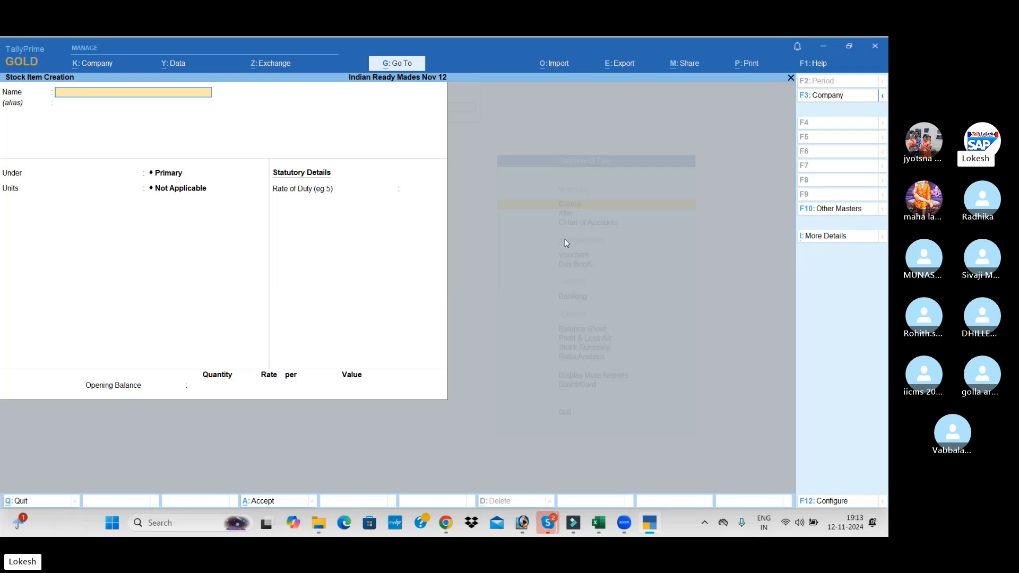
# Create a stock item named Half Shirts under the Shirts group with unit nos, without duty rate or opening balance
pyautogui.write('Half Shirts')
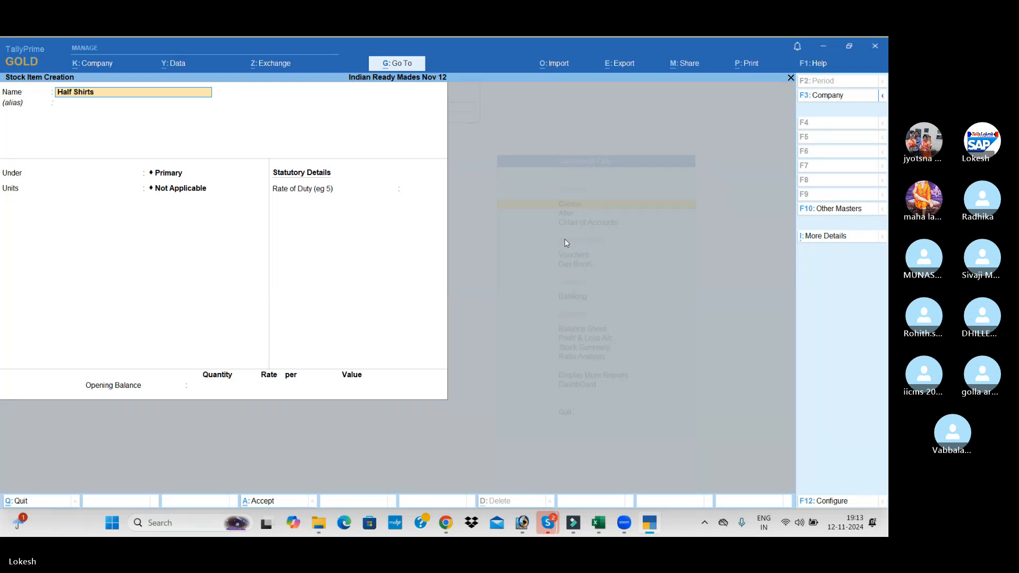
pyautogui.press('Return')
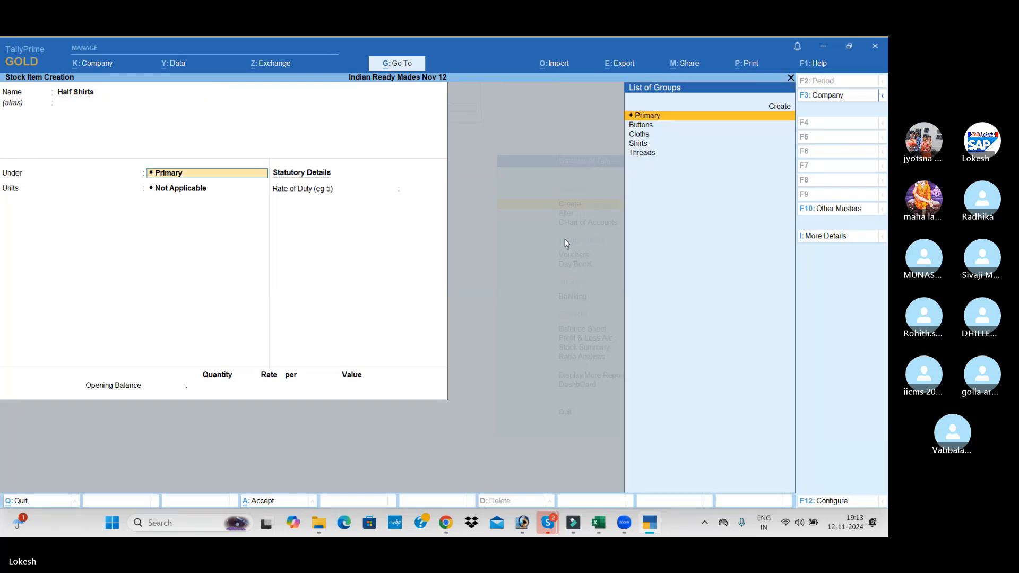
pyautogui.press('Down')
pyautogui.press('Down')
pyautogui.press('Down')
pyautogui.press('Return')
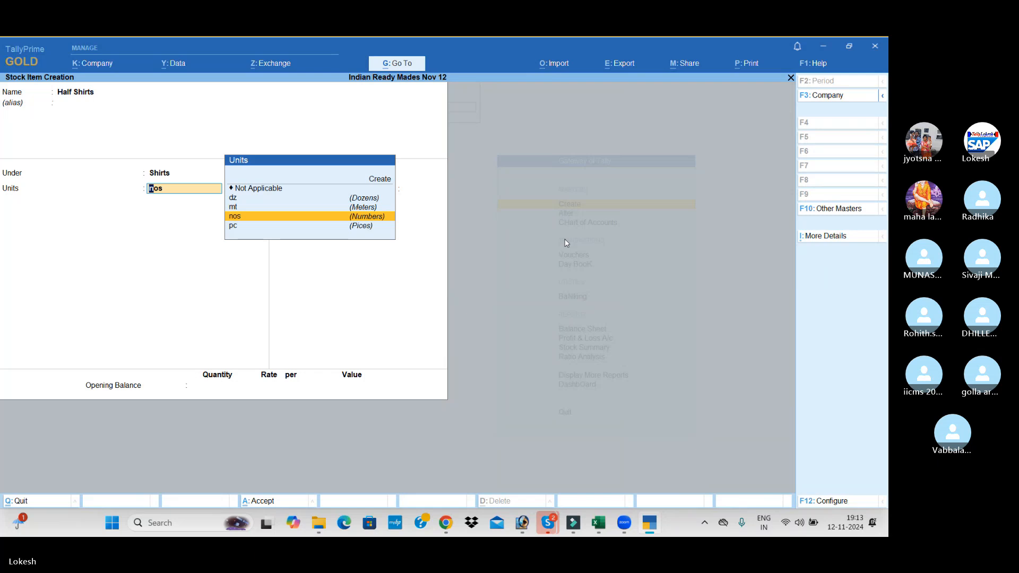
pyautogui.press('Return')
pyautogui.press('Return')
pyautogui.press('Return')
pyautogui.press('Return')
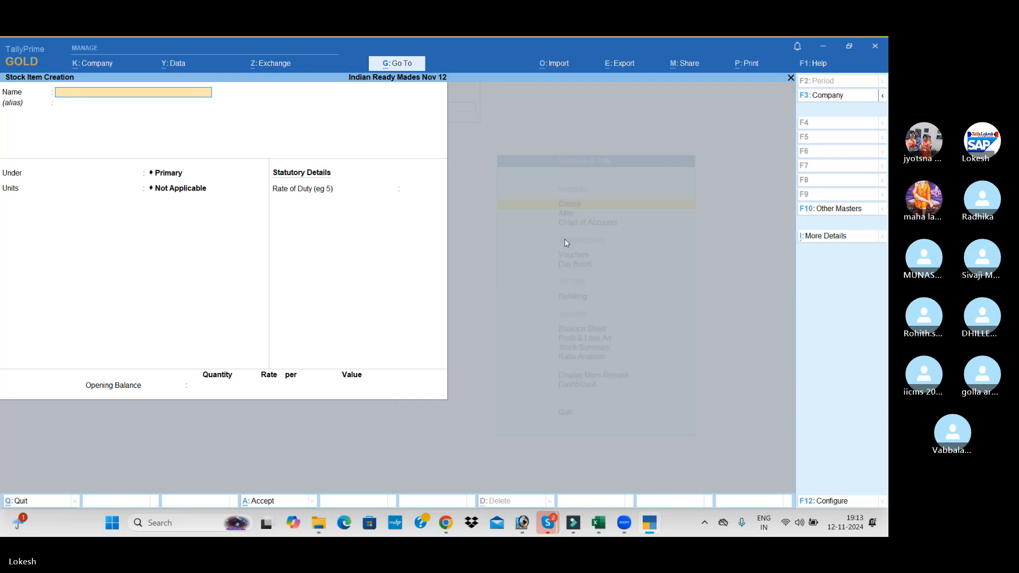
# Leave master creation and open a new Receipt voucher for entry
pyautogui.press('Escape')
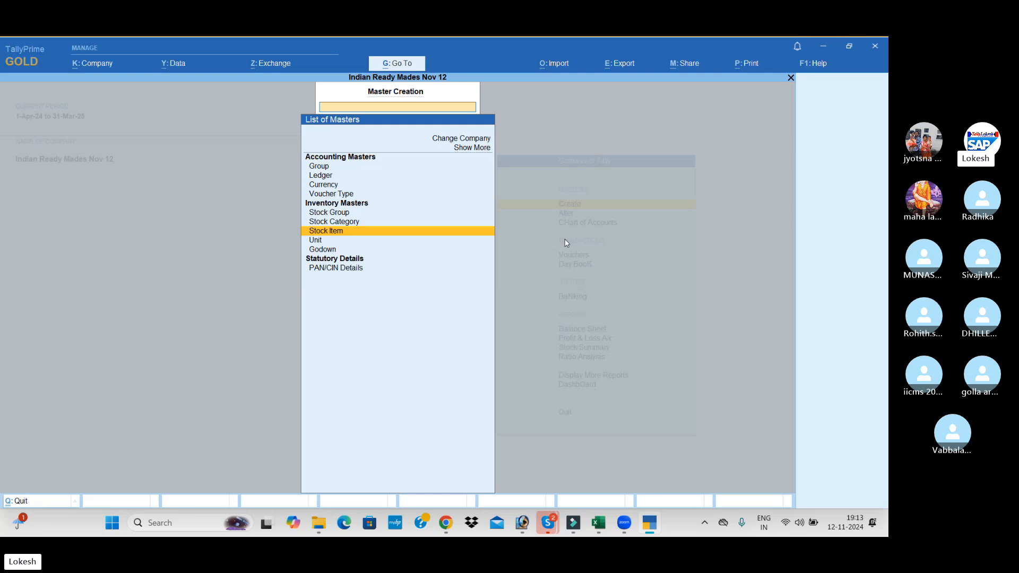
pyautogui.press('Escape')
pyautogui.press('Down')
pyautogui.press('Down')
pyautogui.press('Down')
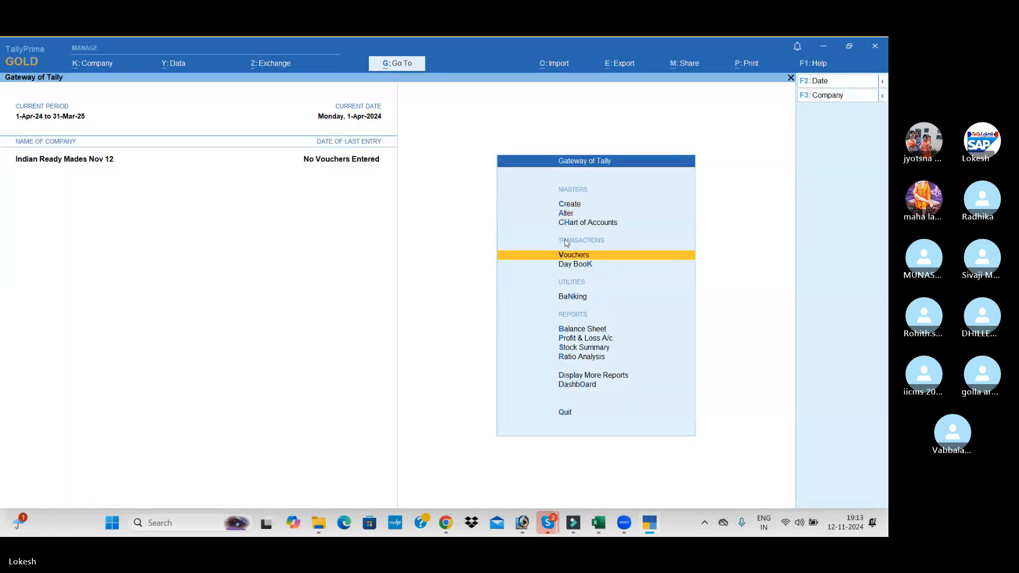
pyautogui.press('Return')
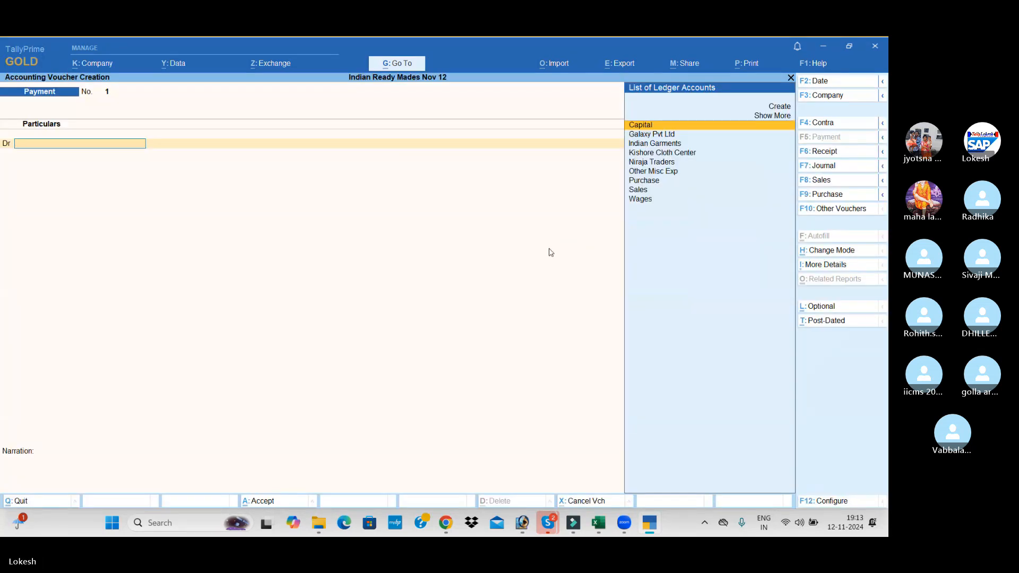
pyautogui.click(849, 152)
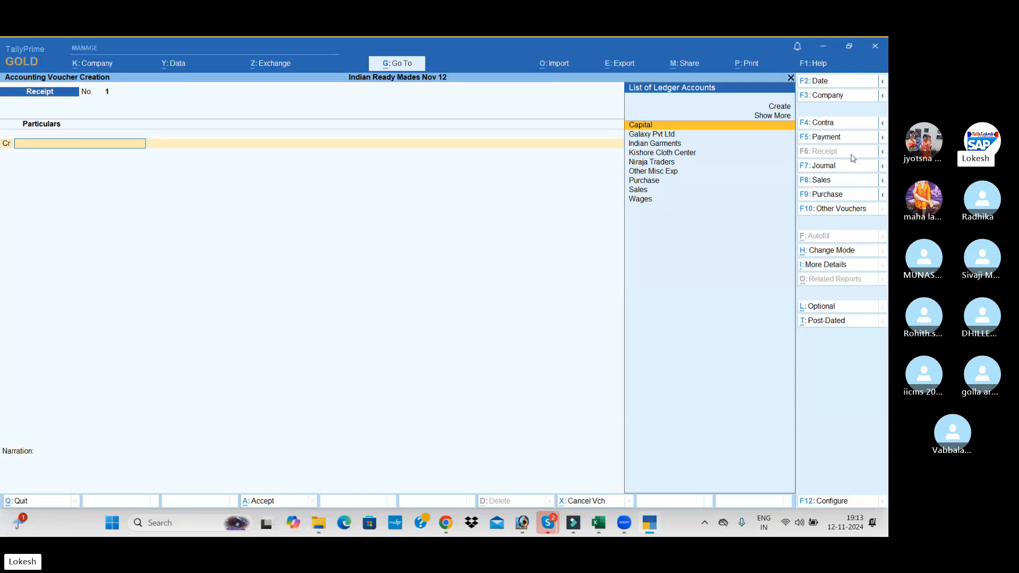
# Choose Capital as the credited ledger in the first line of the receipt voucher
pyautogui.press('Down')
pyautogui.press('Down')
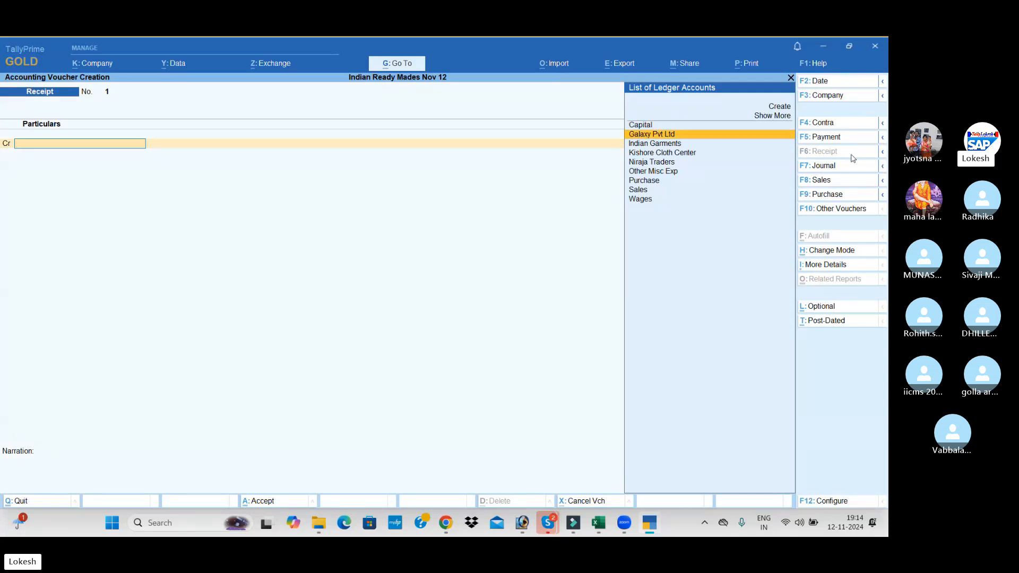
pyautogui.press('Up')
pyautogui.press('Up')
pyautogui.press('Return')
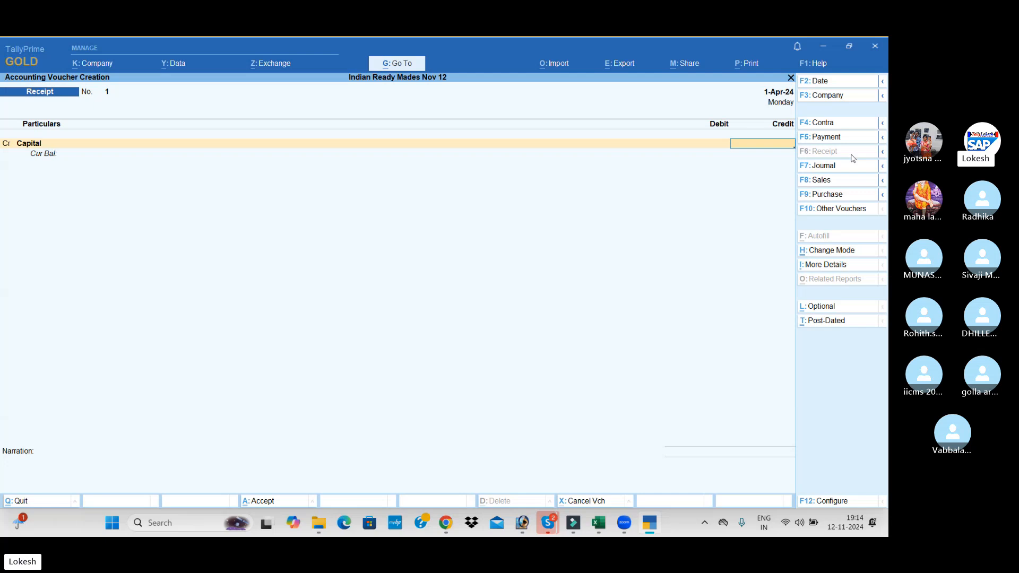
# Credit Capital with 25,00,000, debit Cash for the full amount, and save the receipt voucher without a narration
pyautogui.write('25,00,')
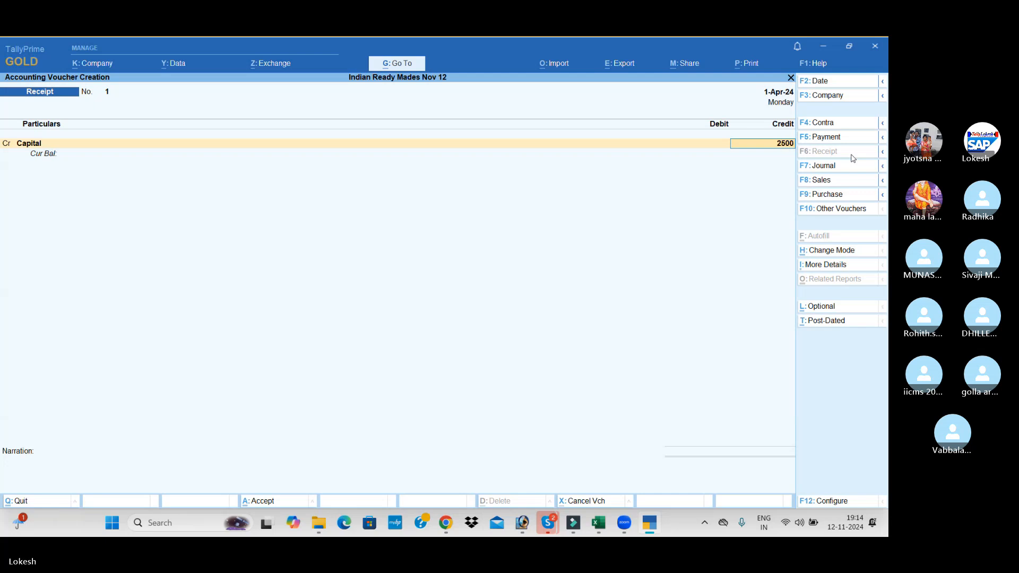
pyautogui.write('000')
pyautogui.press('Return')
pyautogui.press('Return')
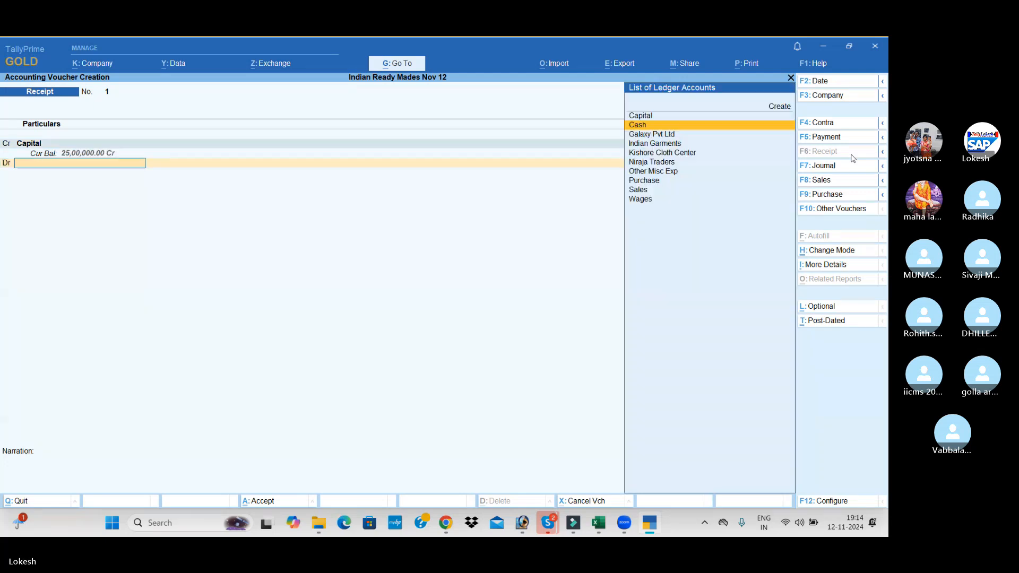
pyautogui.press('Return')
pyautogui.press('Return')
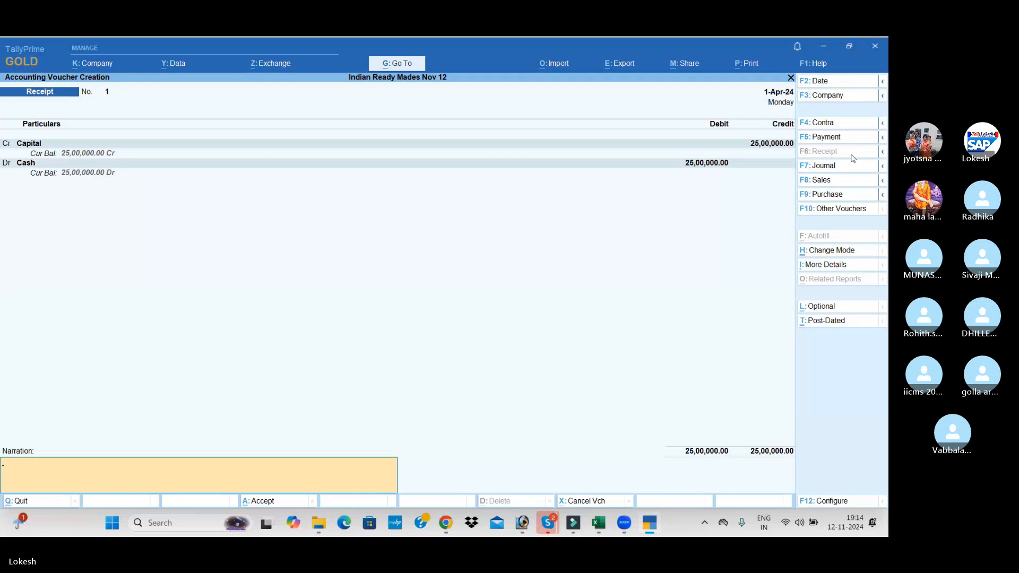
pyautogui.press('Return')
pyautogui.press('Return')
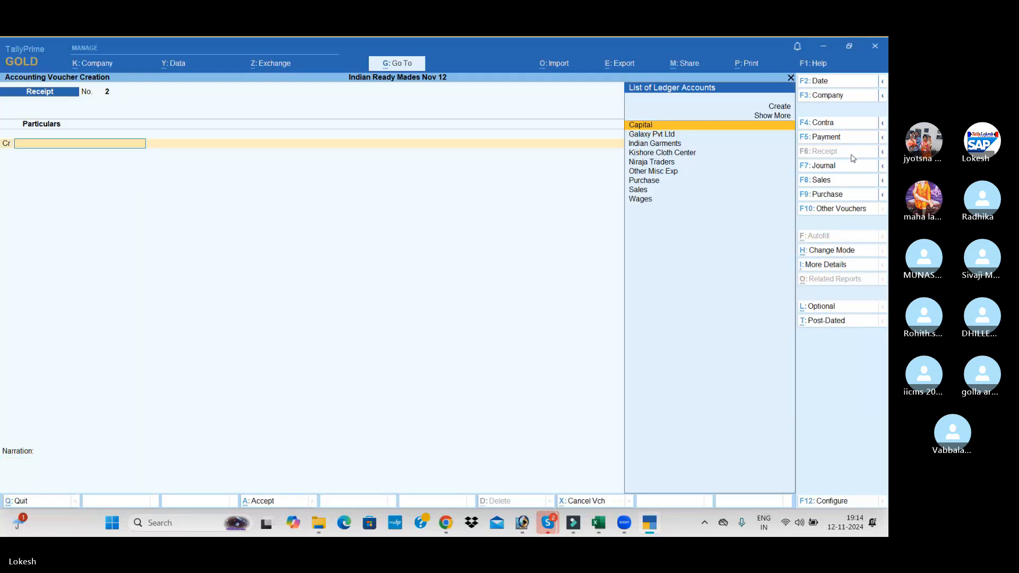
# Start a new Purchase voucher without a supplier invoice number and choose Indian Garments as the party account
pyautogui.click(834, 196)
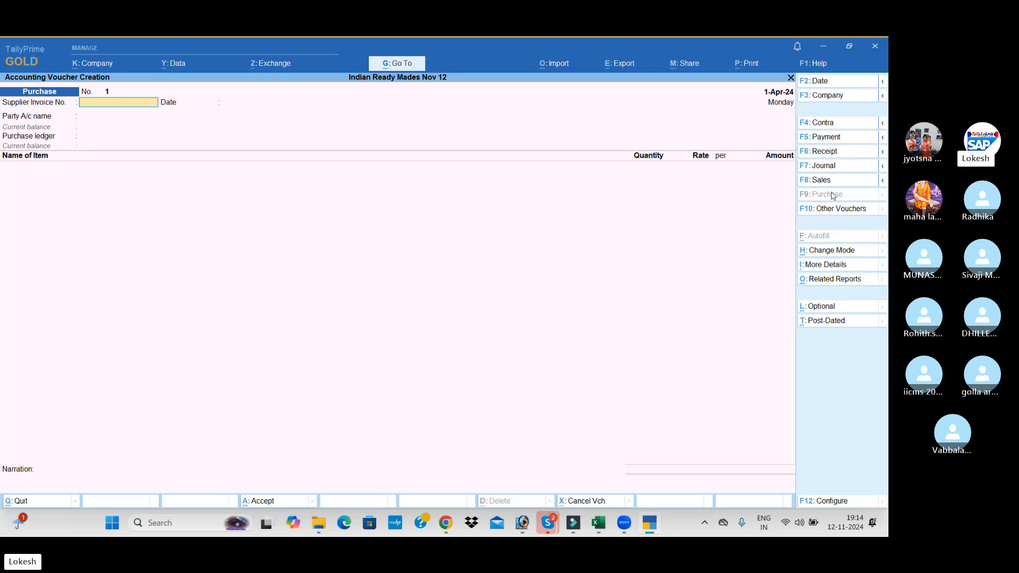
pyautogui.press('Return')
pyautogui.press('Return')
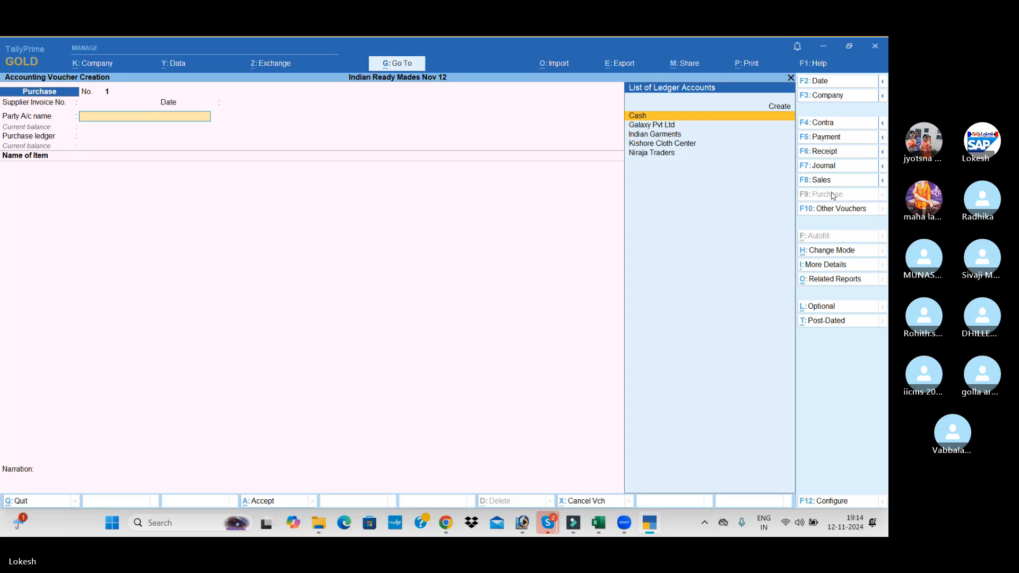
pyautogui.press('Down')
pyautogui.press('Down')
pyautogui.press('Return')
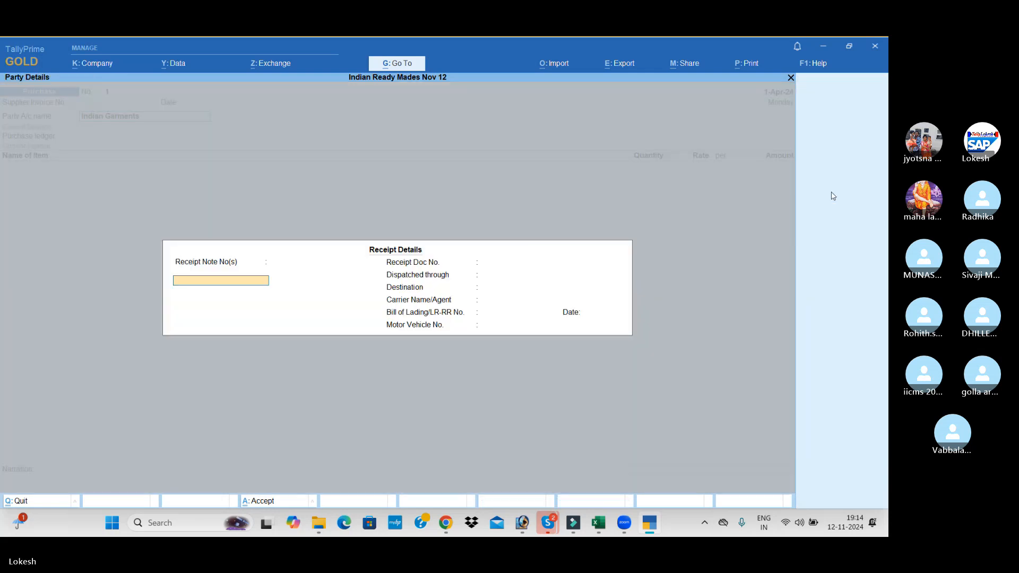
# Leave the receipt details blank, accept the Indian Garments party details, and use Purchase as the purchase ledger
pyautogui.press('Return')
pyautogui.press('Return')
pyautogui.press('Return')
pyautogui.press('Return')
pyautogui.press('Return')
pyautogui.press('Return')
pyautogui.press('Return')
pyautogui.press('Return')
pyautogui.press('Return')
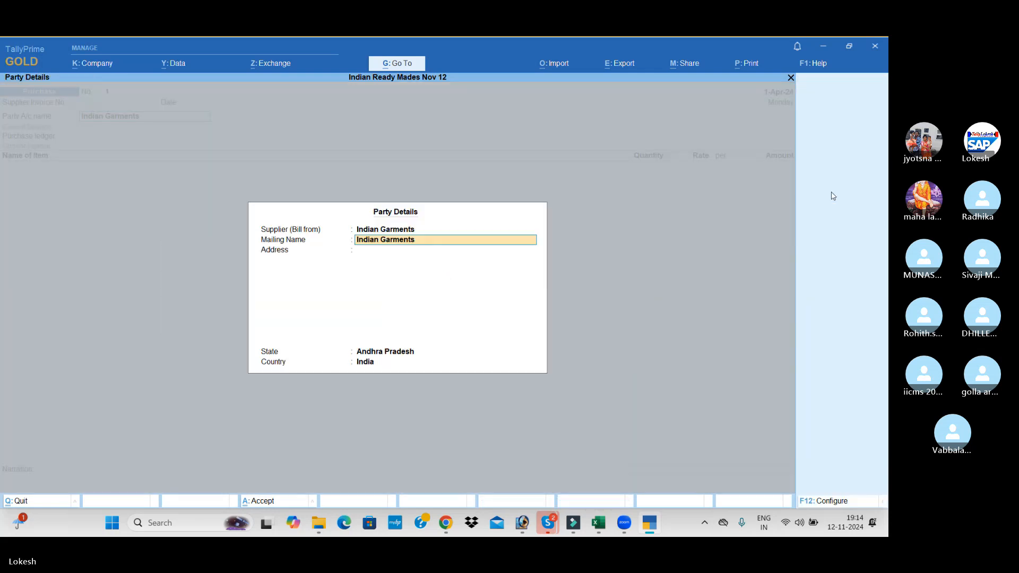
pyautogui.press('Return')
pyautogui.press('Return')
pyautogui.press('Return')
pyautogui.press('Return')
pyautogui.press('Return')
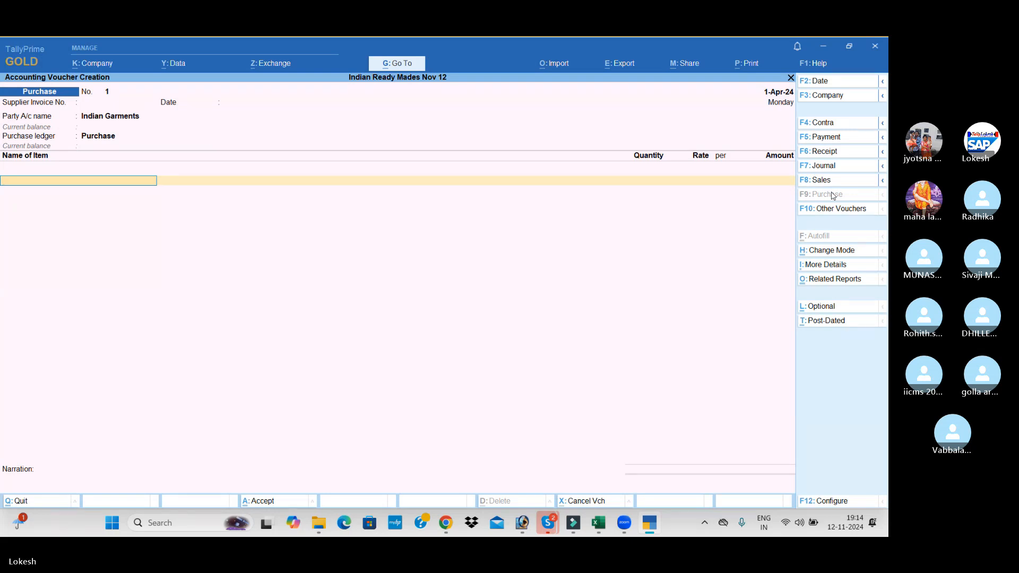
# Add Linen Cloth as the first item of the purchase, with quantity 3,500 mt at a rate of 350
pyautogui.write('L')
pyautogui.press('Return')
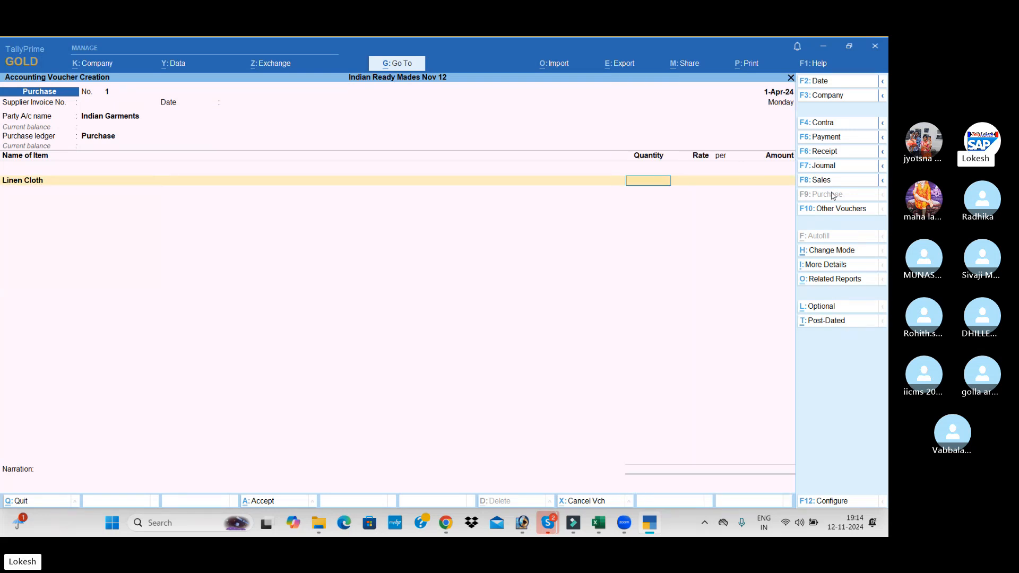
pyautogui.write('3500')
pyautogui.press('Return')
pyautogui.write('350')
pyautogui.press('Return')
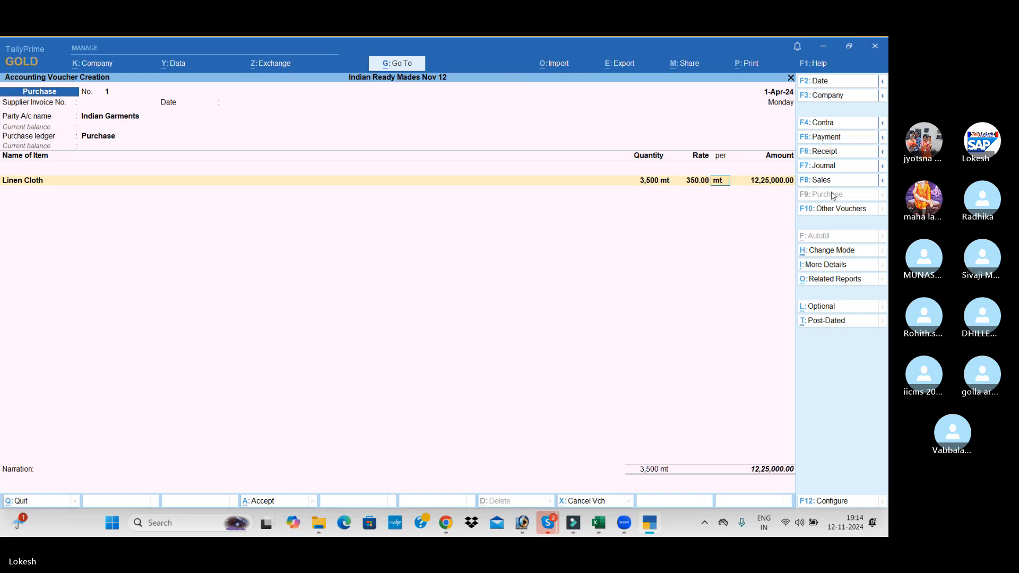
pyautogui.press('Return')
# Add Denim Cloth as the second item of the purchase, with quantity 4,000 mt at a rate of 250
pyautogui.press('Return')
pyautogui.write('den')
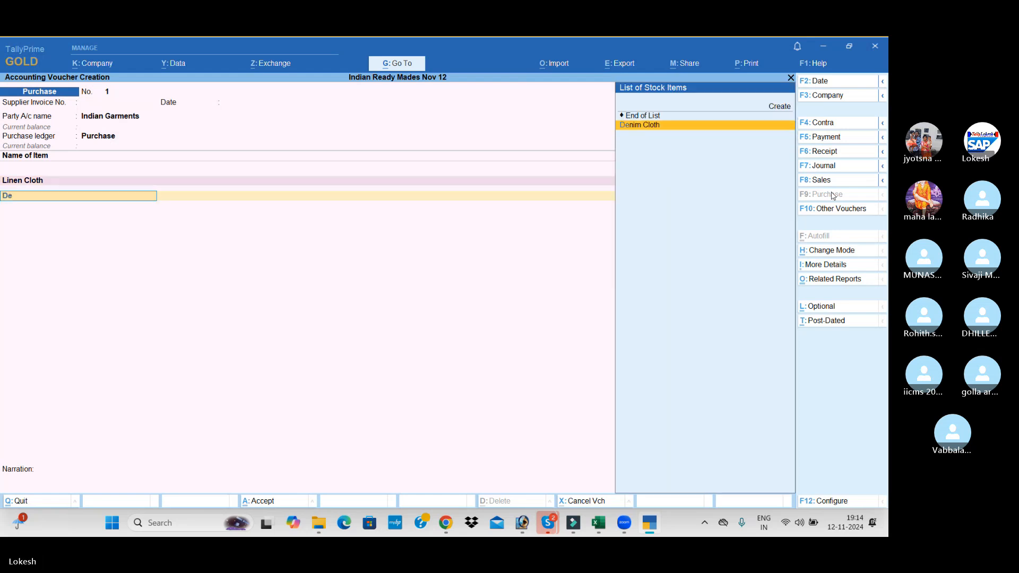
pyautogui.press('Return')
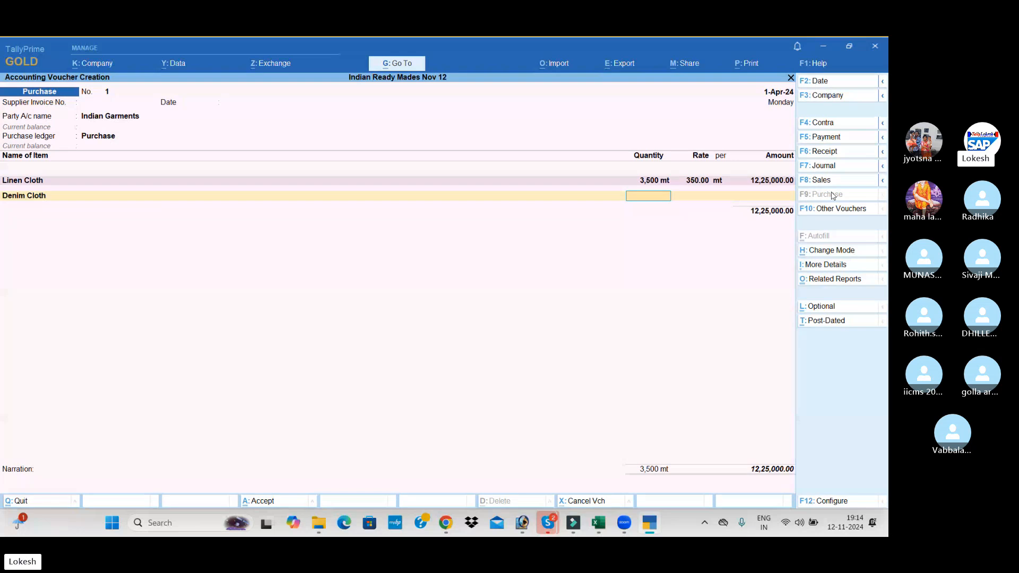
pyautogui.write('4000')
pyautogui.press('Return')
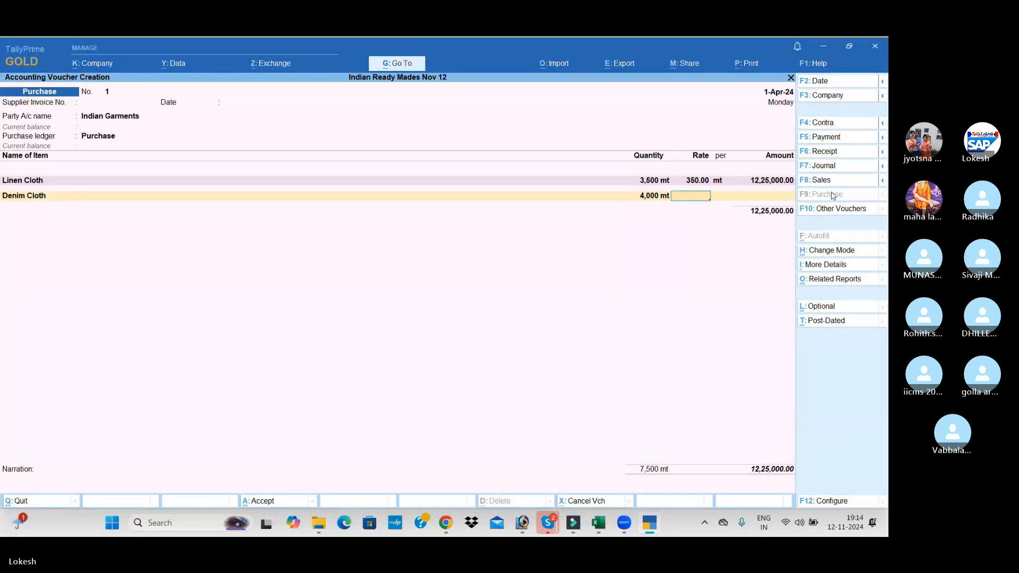
pyautogui.write('250')
pyautogui.press('Return')
pyautogui.press('Return')
pyautogui.press('Return')
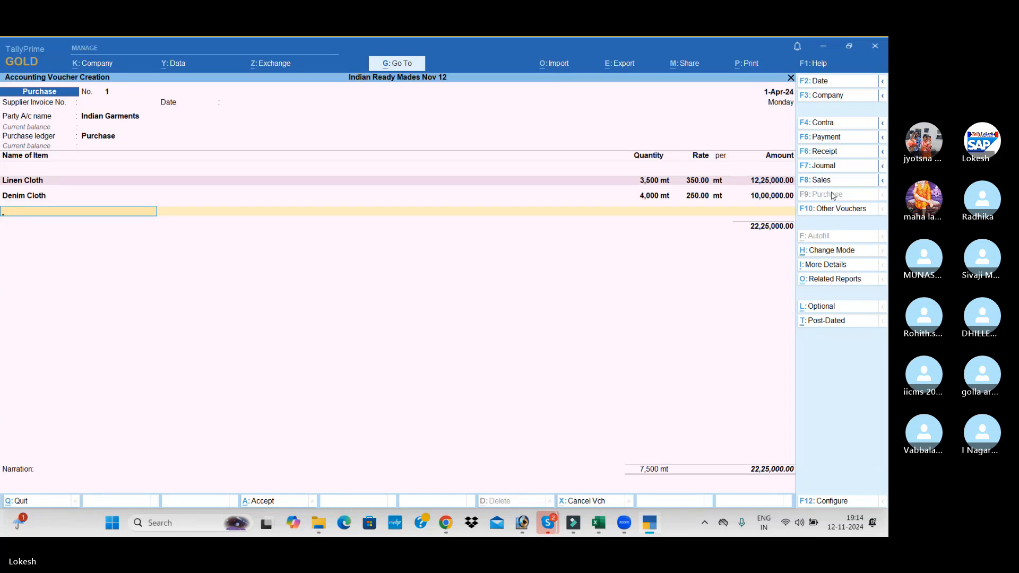
# End the item list and save the Indian Garments purchase voucher without a narration
pyautogui.press('Return')
pyautogui.press('Return')
pyautogui.press('Return')
pyautogui.press('Return')
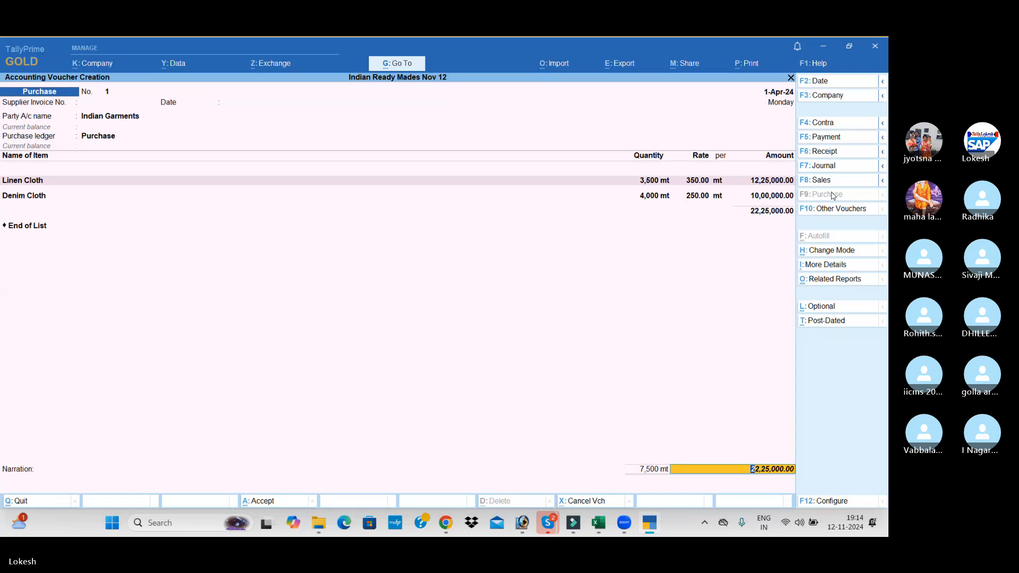
pyautogui.press('Return')
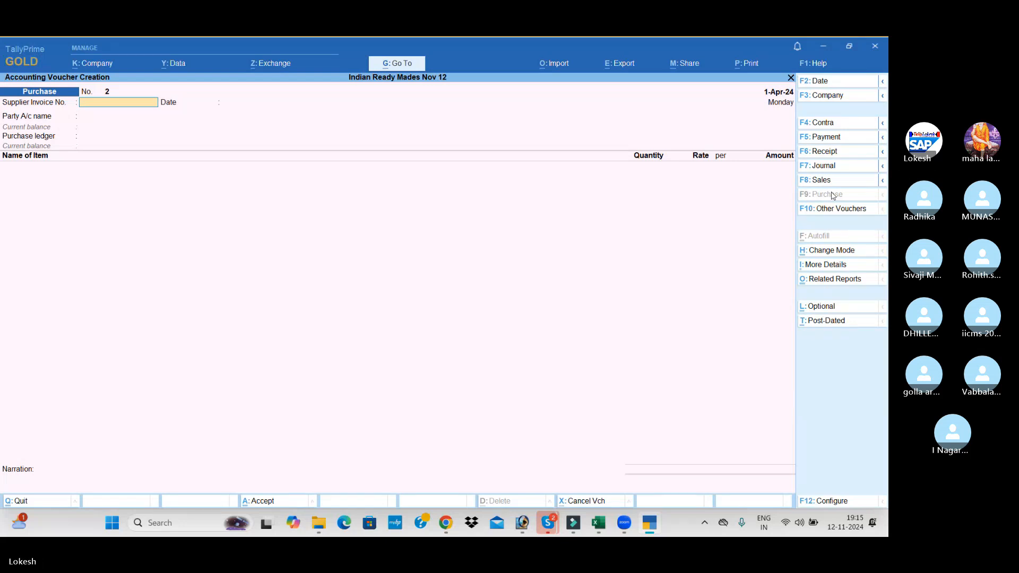
# Choose Galaxy Pvt Ltd as the party account of the second purchase voucher, leaving the supplier invoice number blank
pyautogui.press('Return')
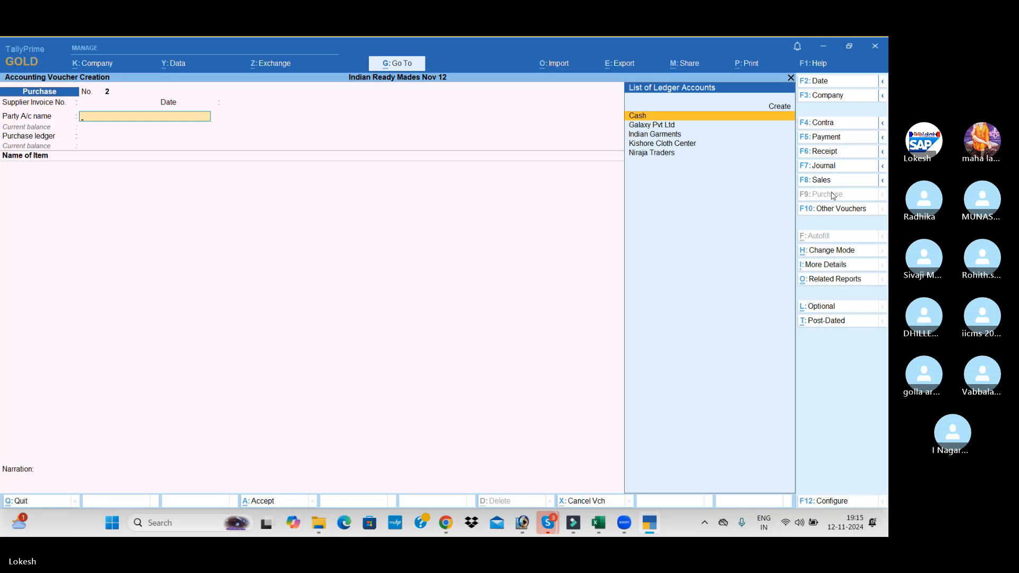
pyautogui.press('Down')
pyautogui.press('Down')
pyautogui.press('Up')
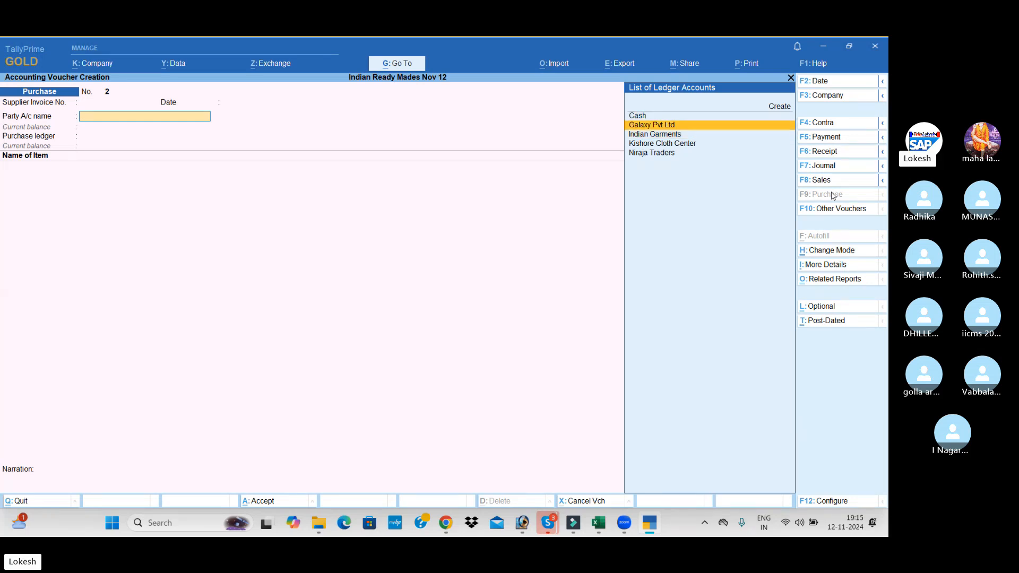
pyautogui.press('Return')
# Leave the receipt details blank, accept the Galaxy Pvt Ltd party details, and use Purchase as the purchase ledger
pyautogui.press('Return')
pyautogui.press('Return')
pyautogui.press('Return')
pyautogui.press('Return')
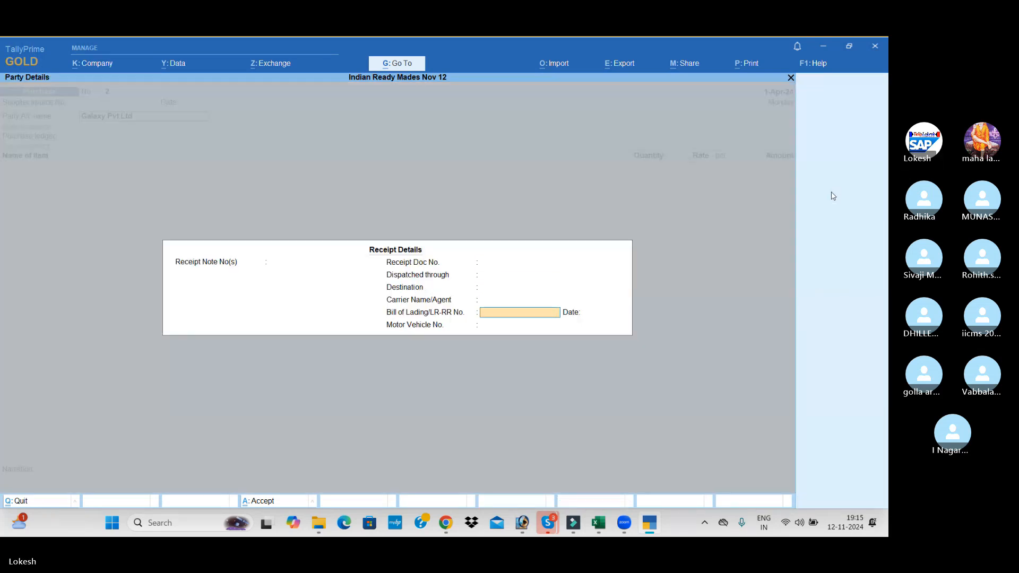
pyautogui.press('Return')
pyautogui.press('Return')
pyautogui.press('Return')
pyautogui.press('Return')
pyautogui.press('Return')
pyautogui.press('Return')
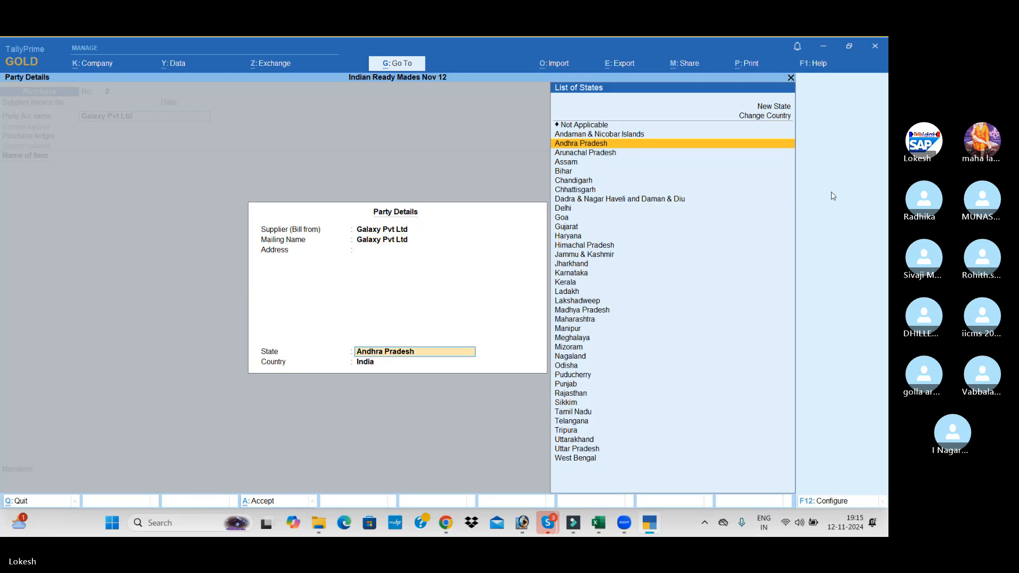
pyautogui.press('Return')
pyautogui.press('Return')
# Add Pearl Buttons to the Galaxy Pvt Ltd purchase, with quantity 2,000 dz at a rate of 50
pyautogui.press('Return')
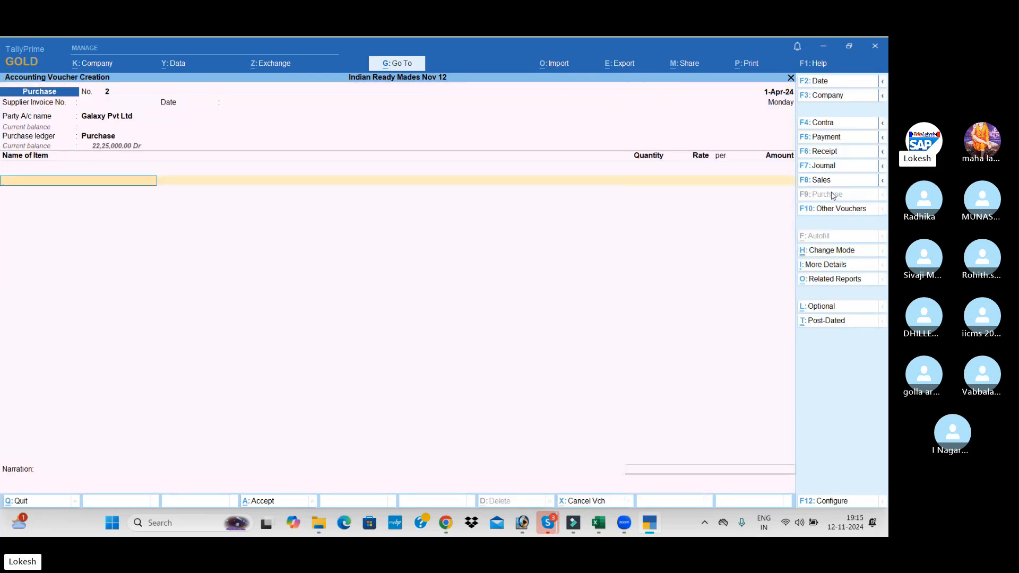
pyautogui.press('Return')
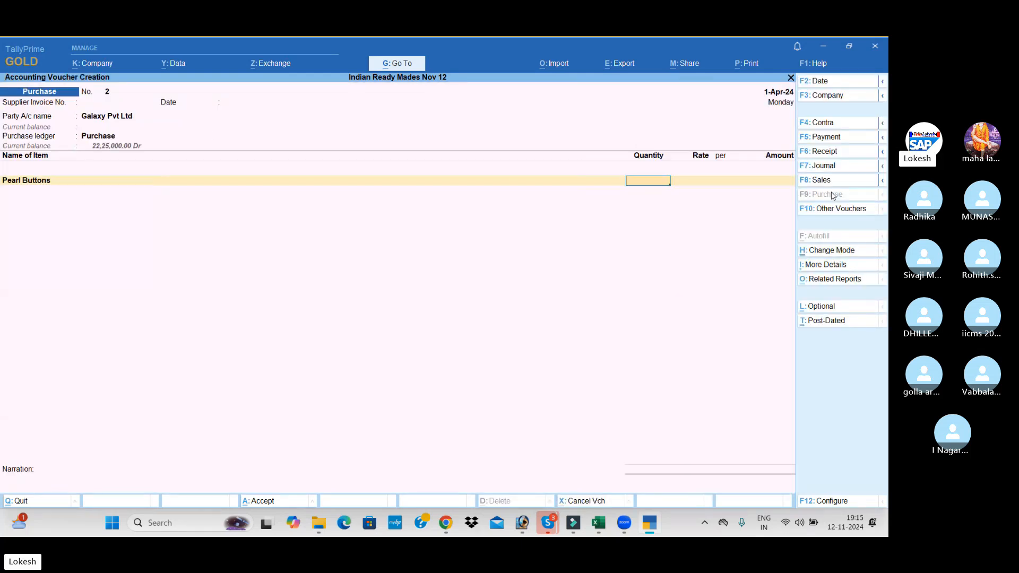
pyautogui.write('2000')
pyautogui.press('Return')
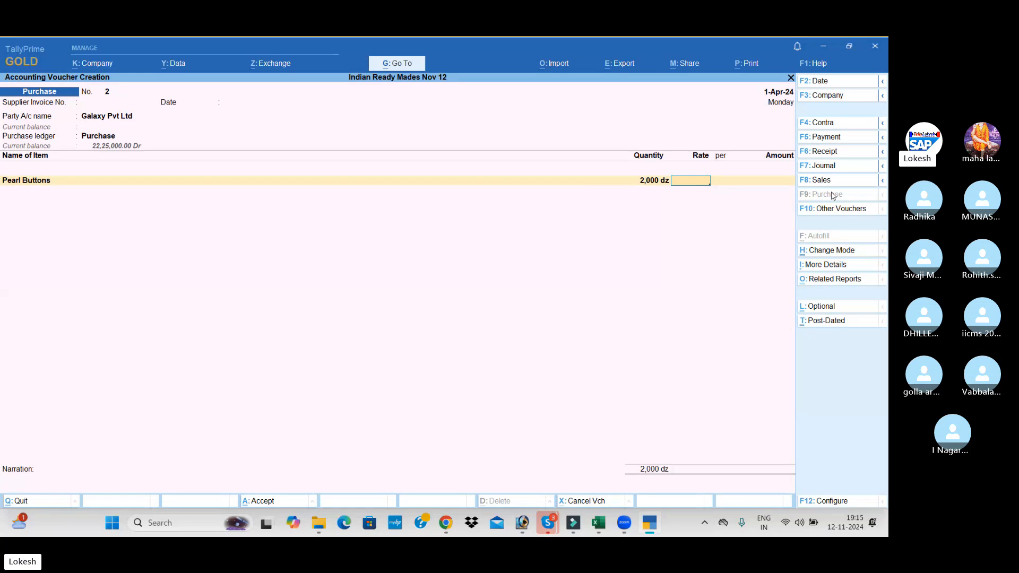
pyautogui.write('50')
pyautogui.press('Return')
pyautogui.press('Return')
pyautogui.press('Return')
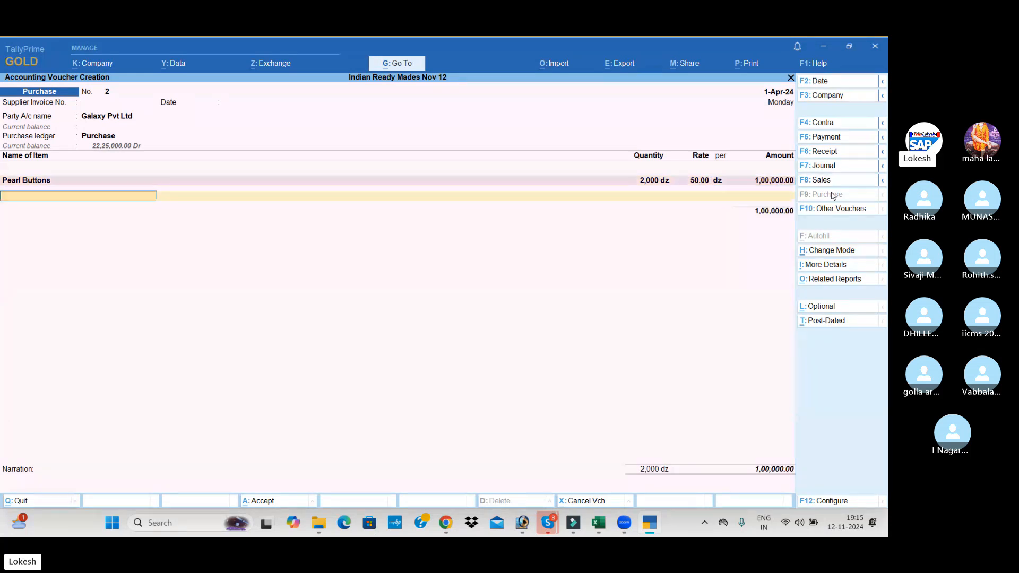
# Add Metal Buttons to the Galaxy Pvt Ltd purchase, with quantity 1,300 dz at a rate of 40
pyautogui.write('M')
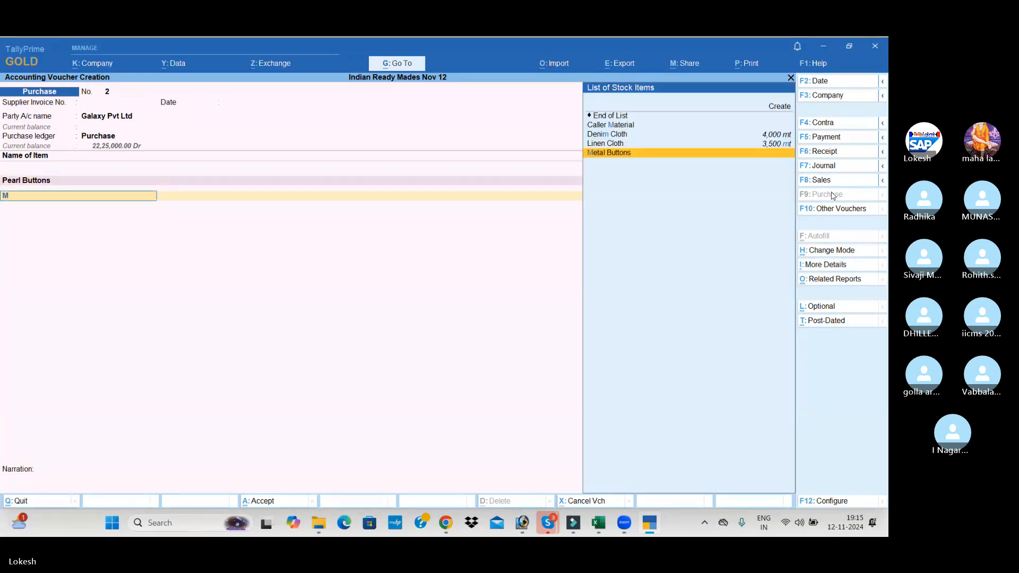
pyautogui.press('Return')
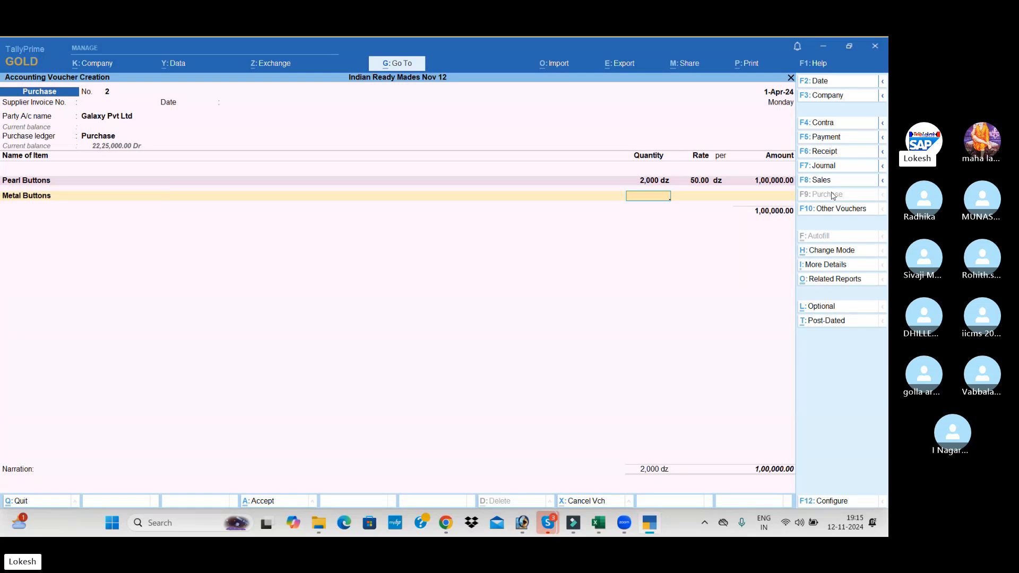
pyautogui.write('1300')
pyautogui.press('Return')
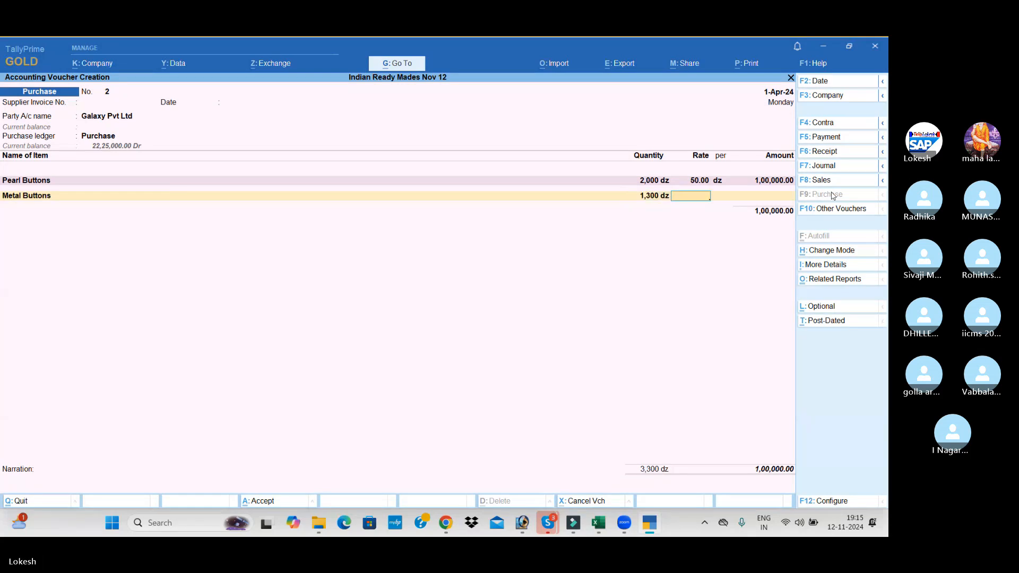
pyautogui.write('40')
pyautogui.press('Return')
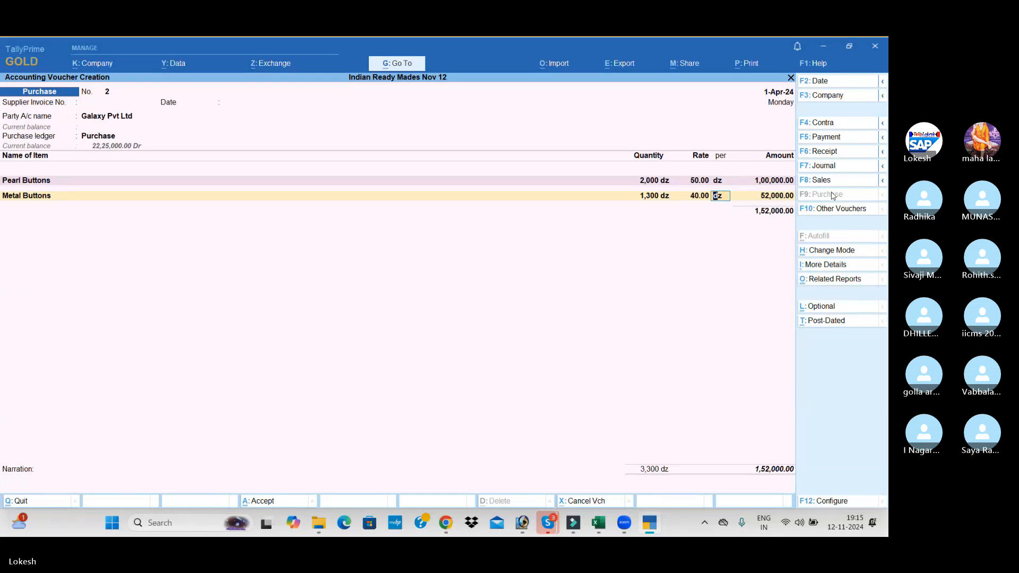
pyautogui.press('Return')
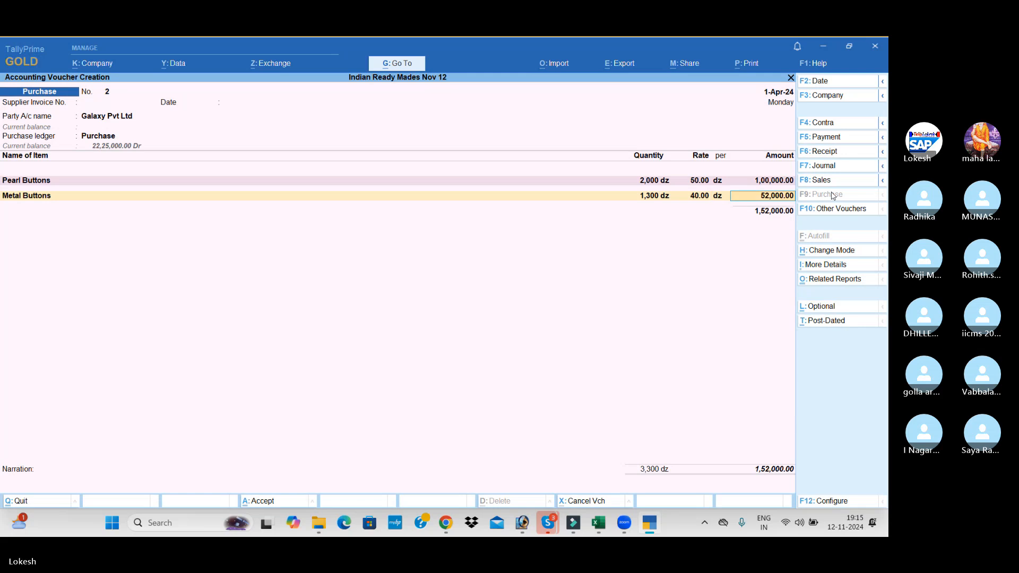
pyautogui.press('Return')
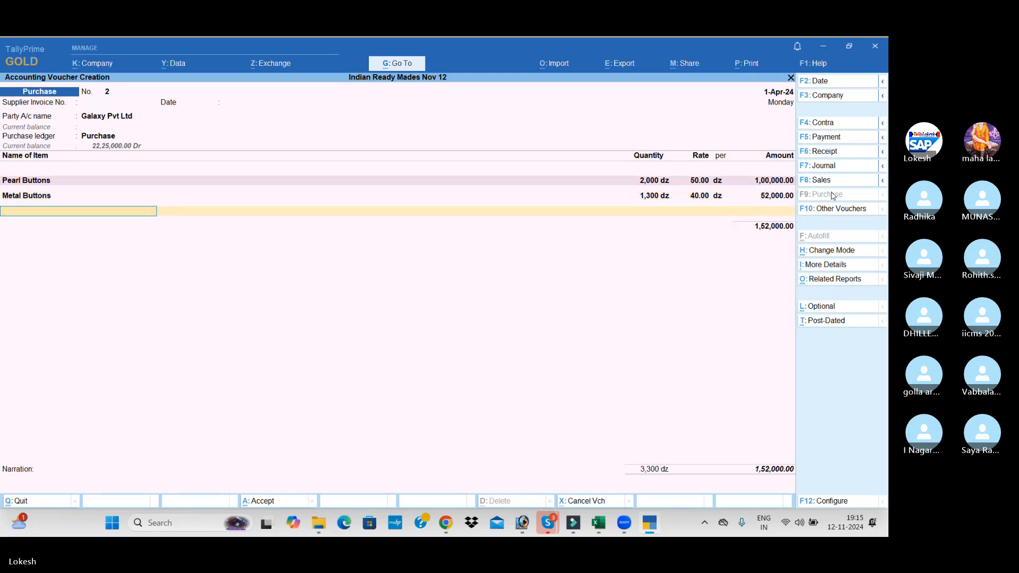
# Save the Galaxy Pvt Ltd purchase voucher without a narration and leave the next voucher's supplier invoice number blank
pyautogui.press('Return')
pyautogui.press('Return')
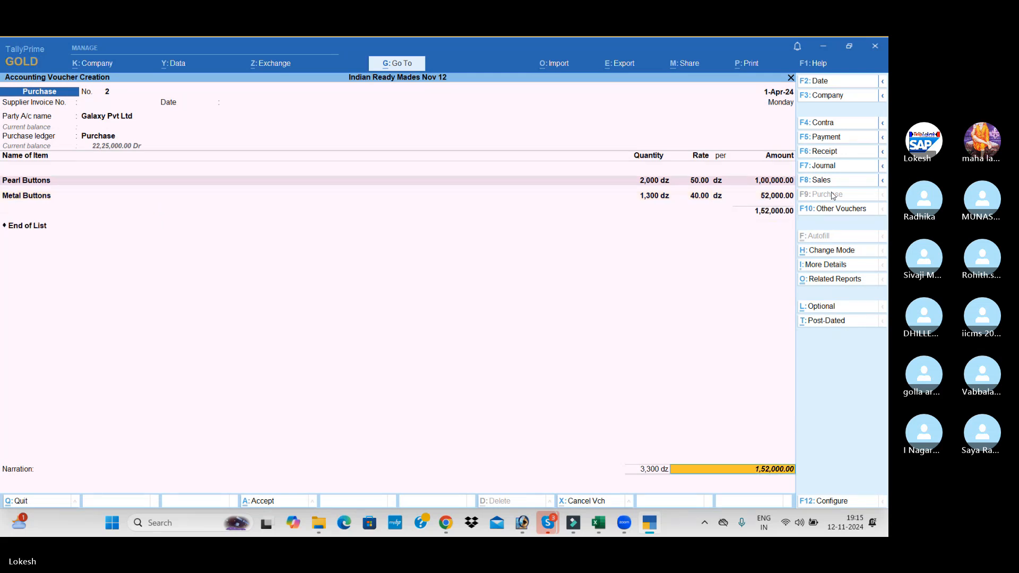
pyautogui.press('Return')
pyautogui.press('Return')
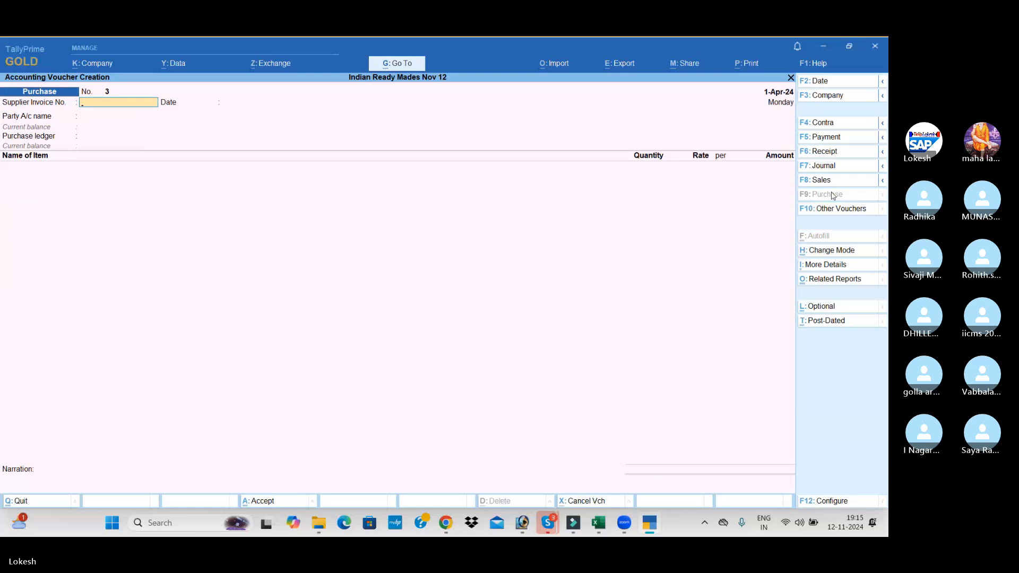
pyautogui.press('Return')
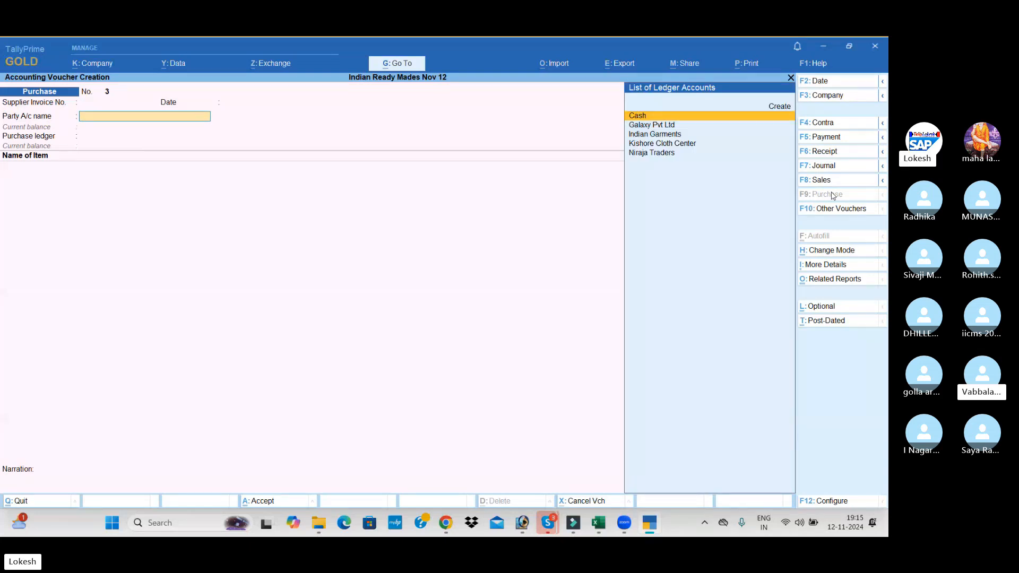
# Switch to the Skype call window
pyautogui.hotkey('alt', 'Tab')
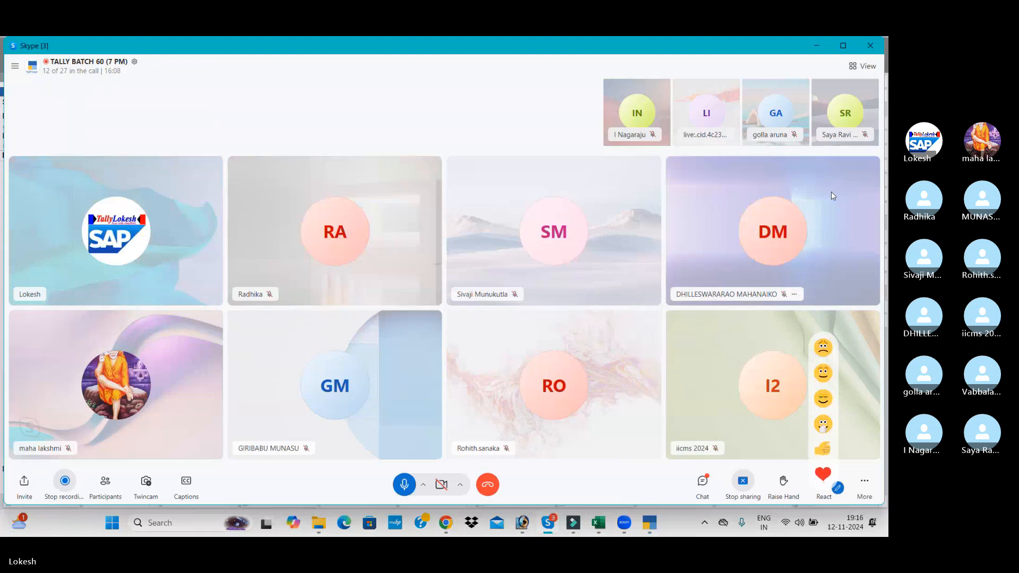
# Switch back to TallyPrime and set Niraja Traders as the party and Purchase as the ledger, leaving the receipt details blank
pyautogui.hotkey('alt', 'Tab')
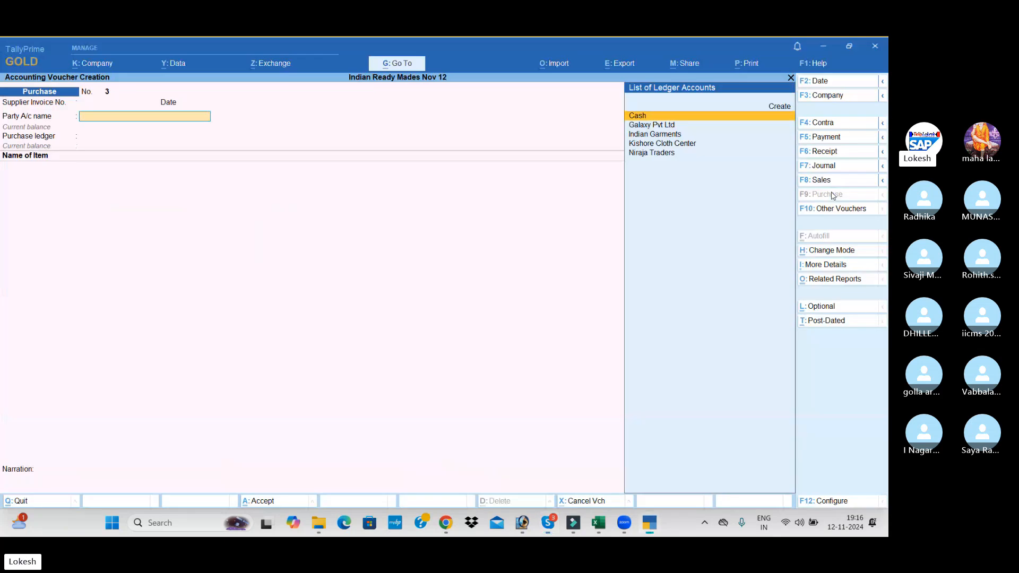
pyautogui.press('Down')
pyautogui.press('Down')
pyautogui.press('Down')
pyautogui.press('Down')
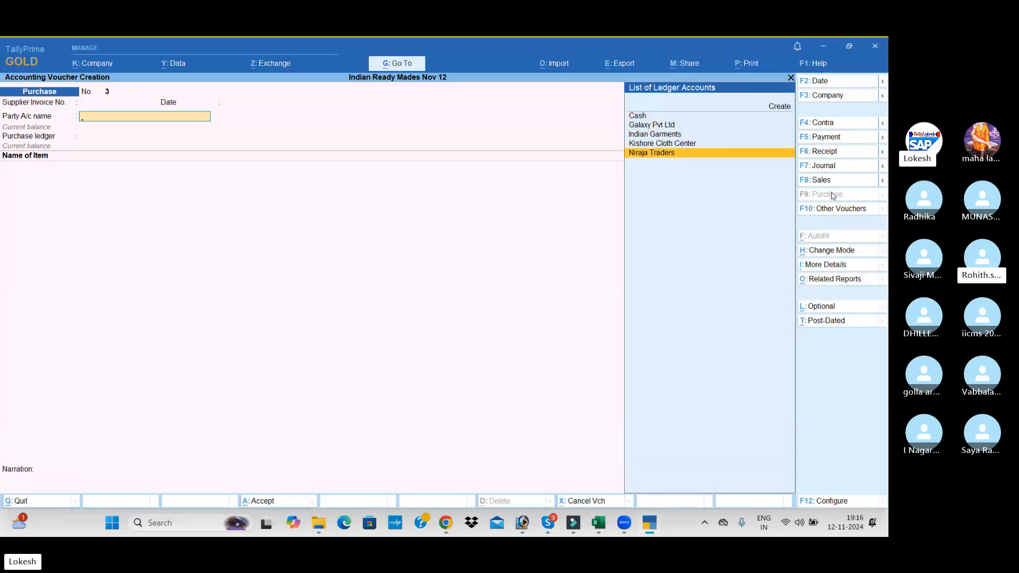
pyautogui.press('Return')
pyautogui.press('Return')
pyautogui.press('Return')
pyautogui.press('Return')
pyautogui.press('Return')
pyautogui.press('Return')
pyautogui.press('Return')
pyautogui.press('Return')
pyautogui.press('Return')
pyautogui.press('Return')
pyautogui.press('Return')
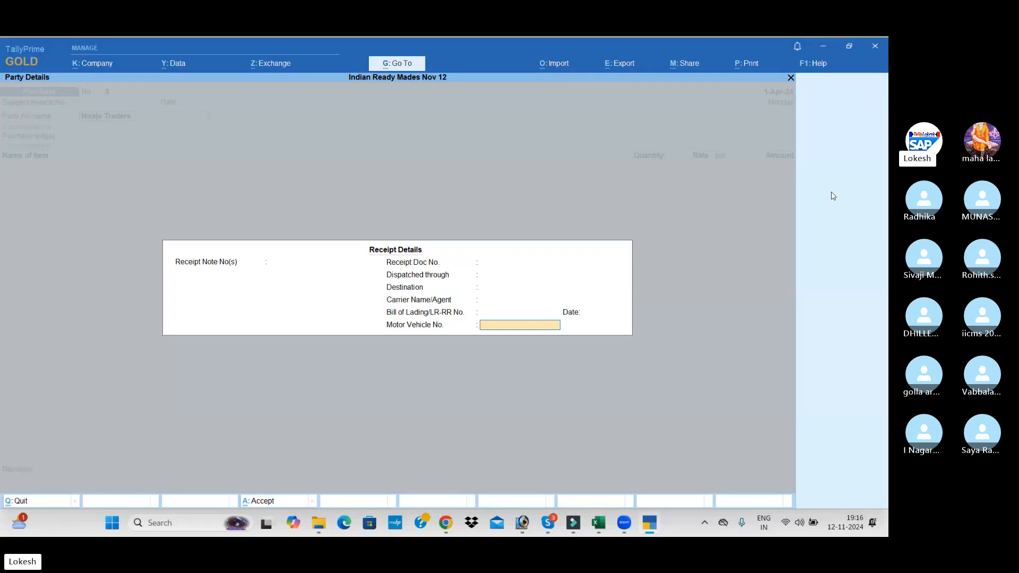
pyautogui.press('Return')
pyautogui.press('Return')
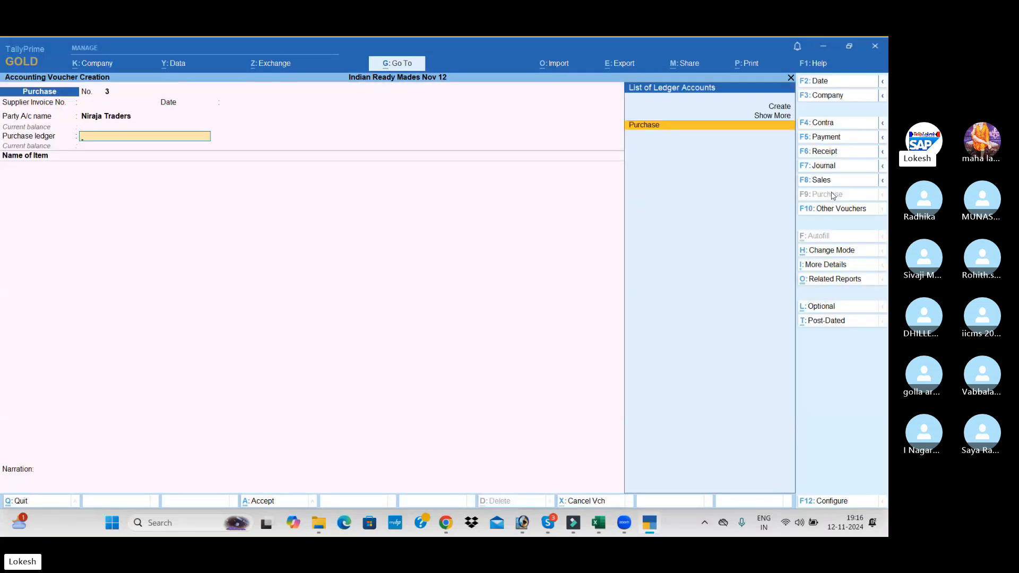
pyautogui.press('Return')
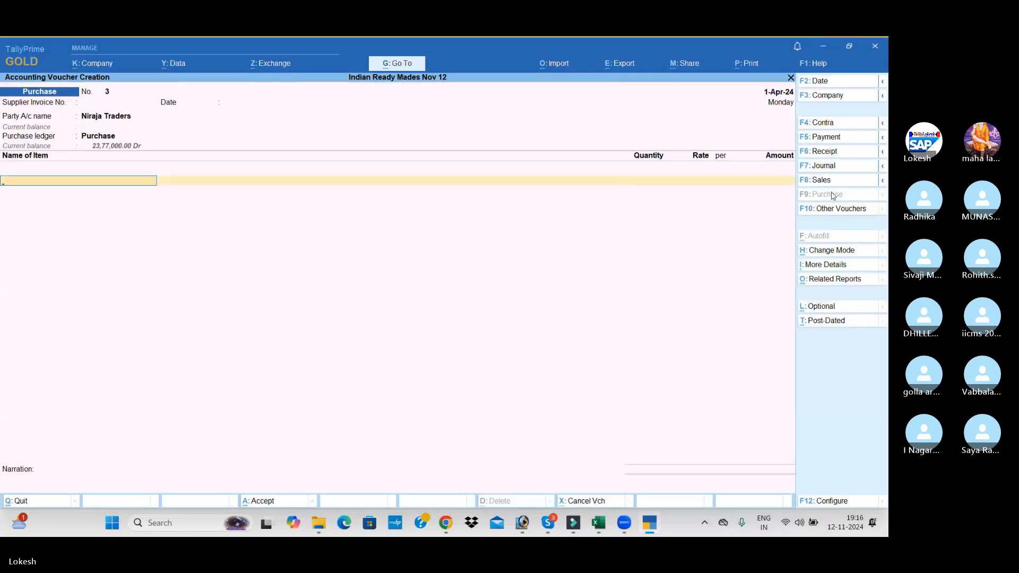
# Add Silk Threads to the Niraja Traders purchase, with quantity 2,000 pc at a rate of 15
pyautogui.write('s')
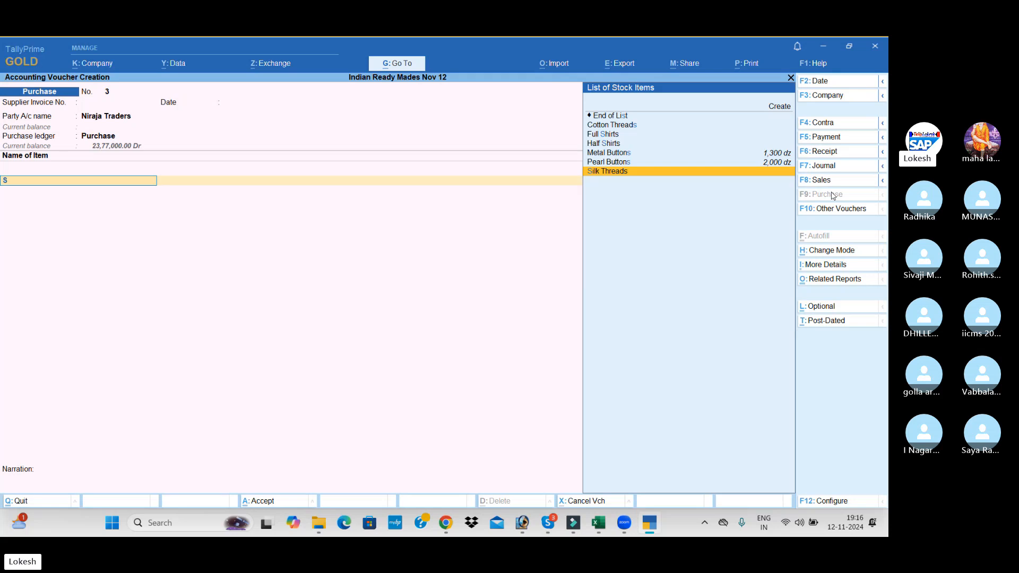
pyautogui.press('Return')
pyautogui.write('2')
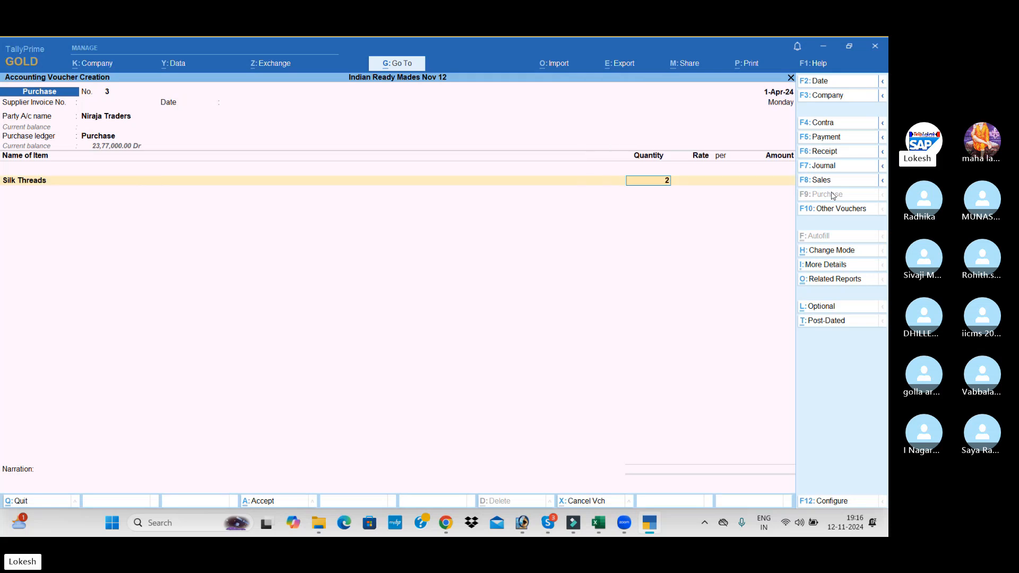
pyautogui.write(',000')
pyautogui.press('Return')
pyautogui.write('1')
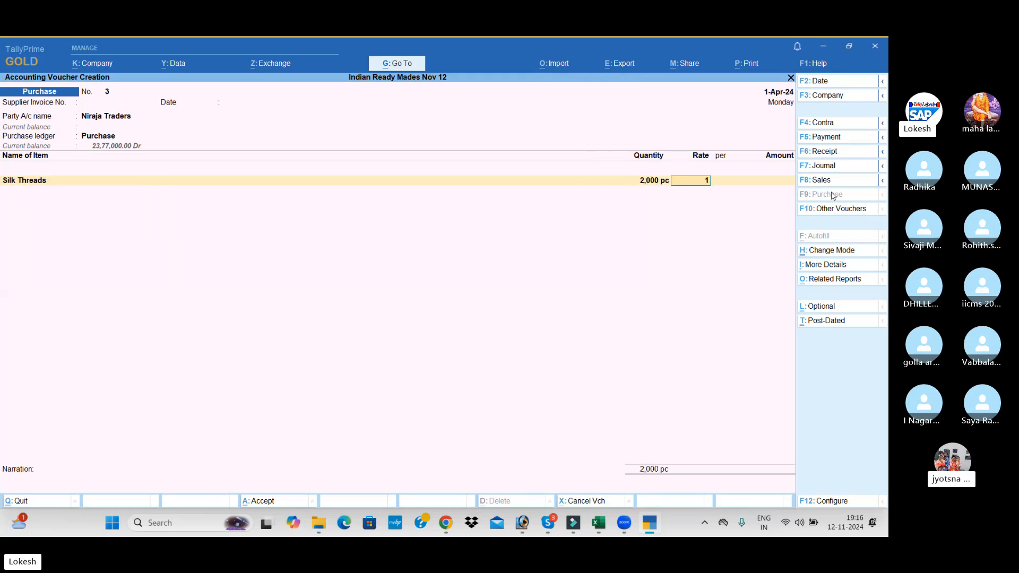
pyautogui.write('5')
pyautogui.press('Return')
# Add Cotton Threads to the Niraja Traders purchase, with quantity 1,500 pc at a rate of 20
pyautogui.press('Return')
pyautogui.press('Return')
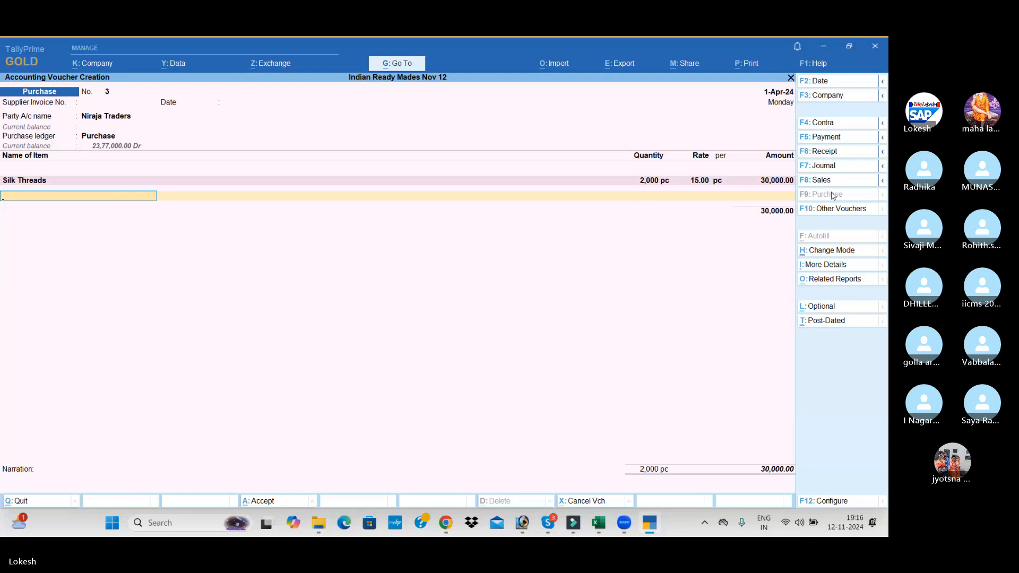
pyautogui.write('c')
pyautogui.press('Return')
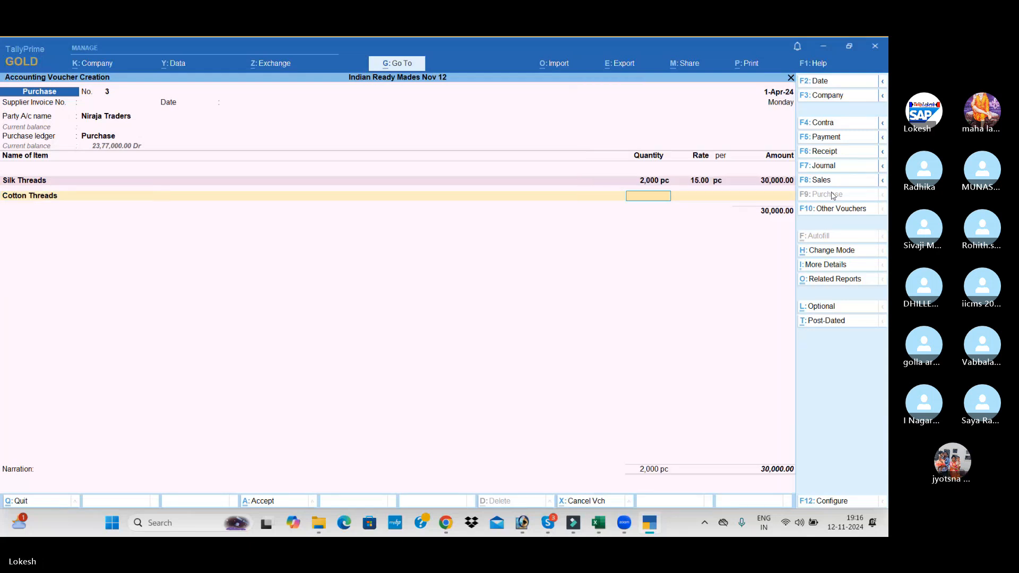
pyautogui.write('1500')
pyautogui.press('Return')
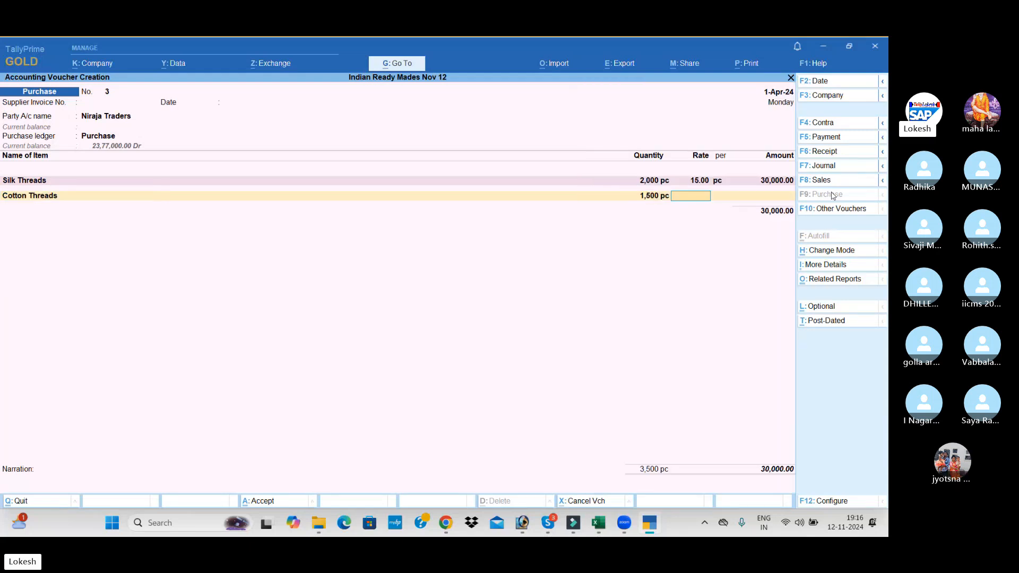
pyautogui.write('20')
pyautogui.press('Return')
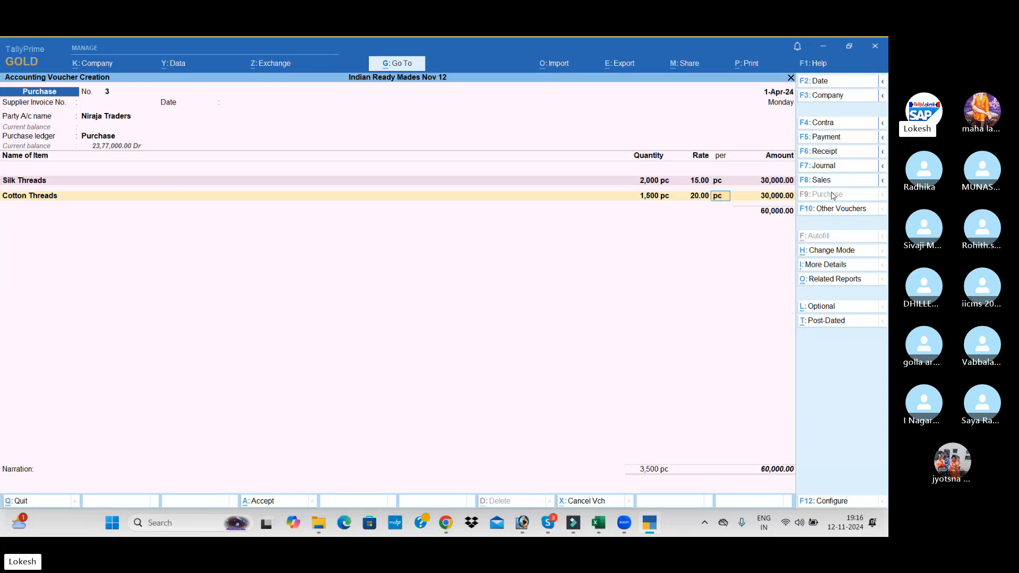
pyautogui.press('Return')
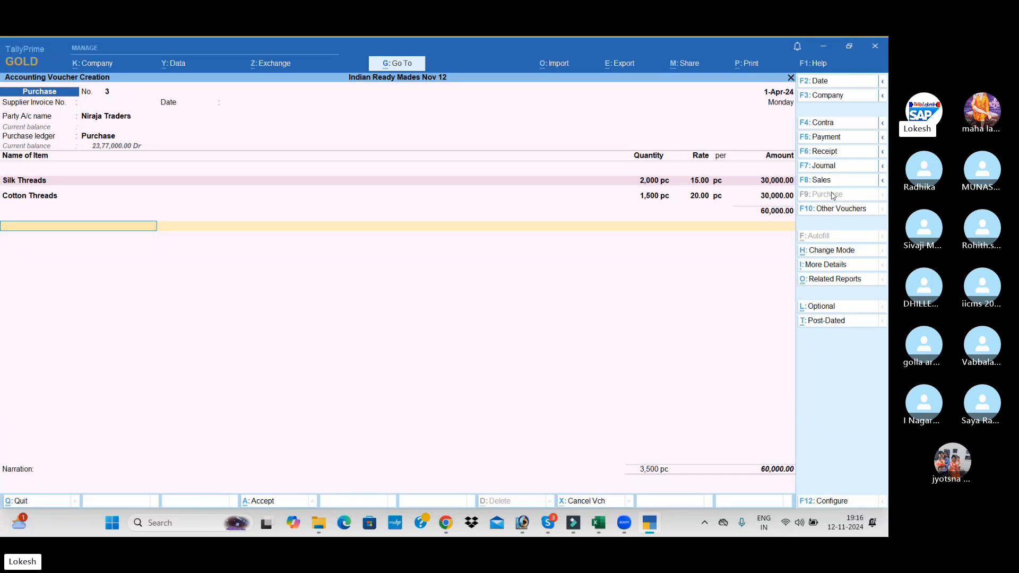
# Finish the item list and save the Niraja Traders purchase voucher without a narration
pyautogui.press('Return')
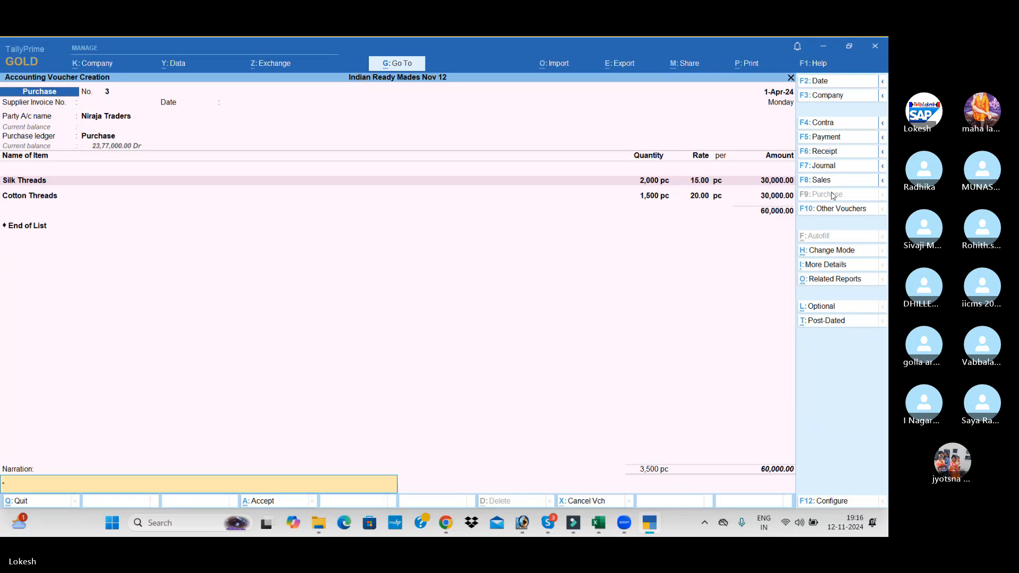
pyautogui.press('Return')
pyautogui.press('Return')
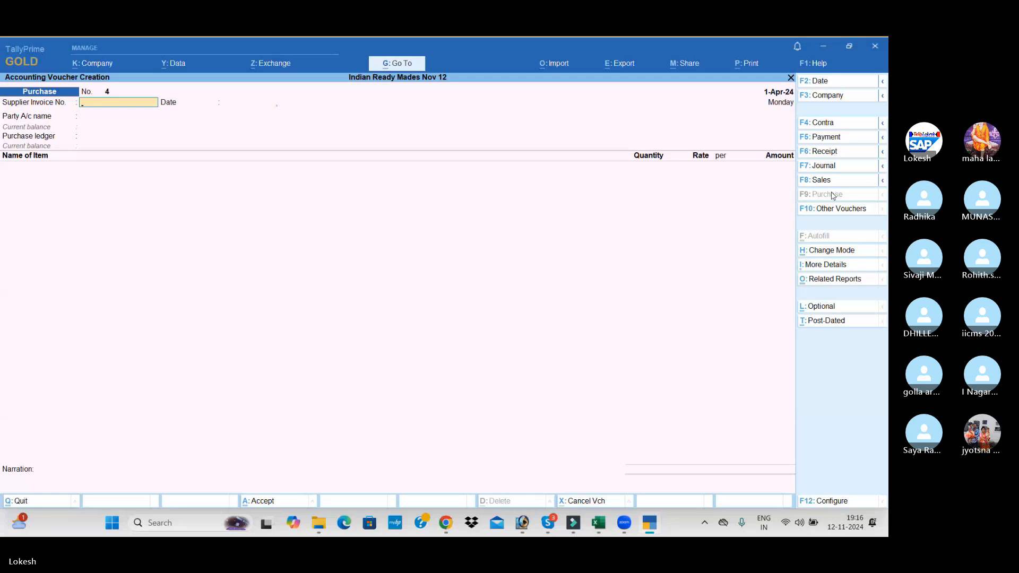
# Set Cash as the party and Purchase as the ledger in the new purchase voucher, leaving invoice and receipt details blank
pyautogui.press('Return')
pyautogui.press('Return')
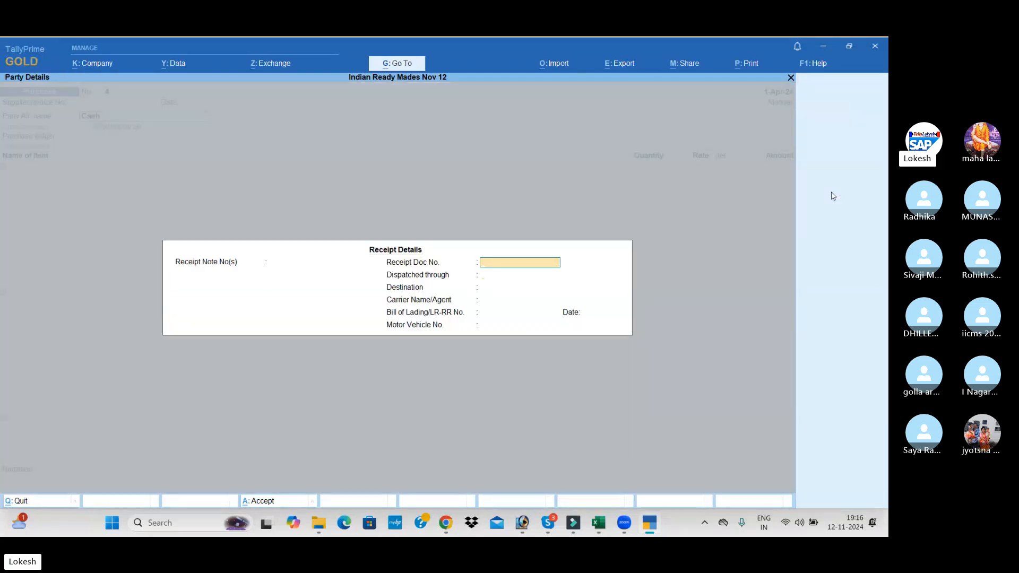
pyautogui.press('Return')
pyautogui.press('Return')
pyautogui.press('Return')
pyautogui.press('Return')
pyautogui.press('Return')
pyautogui.press('Return')
pyautogui.press('Return')
pyautogui.press('Return')
pyautogui.press('Return')
pyautogui.press('Return')
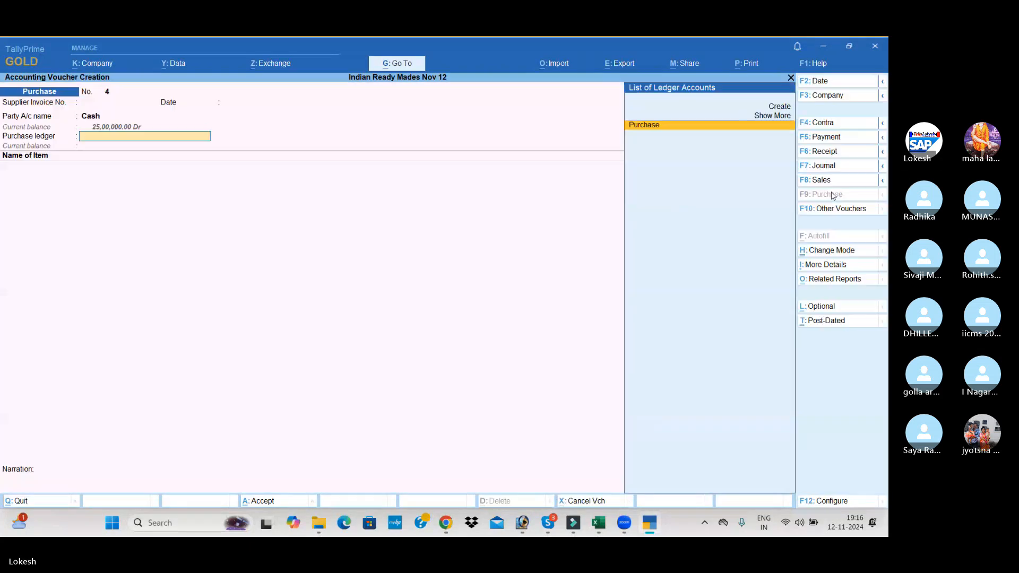
pyautogui.press('Return')
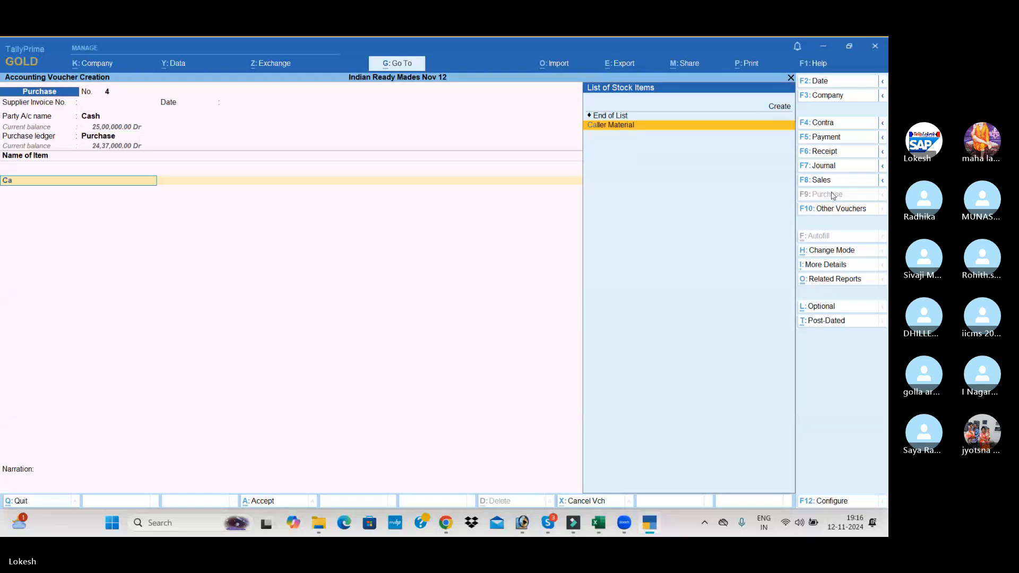
# Add Caller Material to the cash purchase, with quantity 2,000 pc at a rate of 30
pyautogui.press('Return')
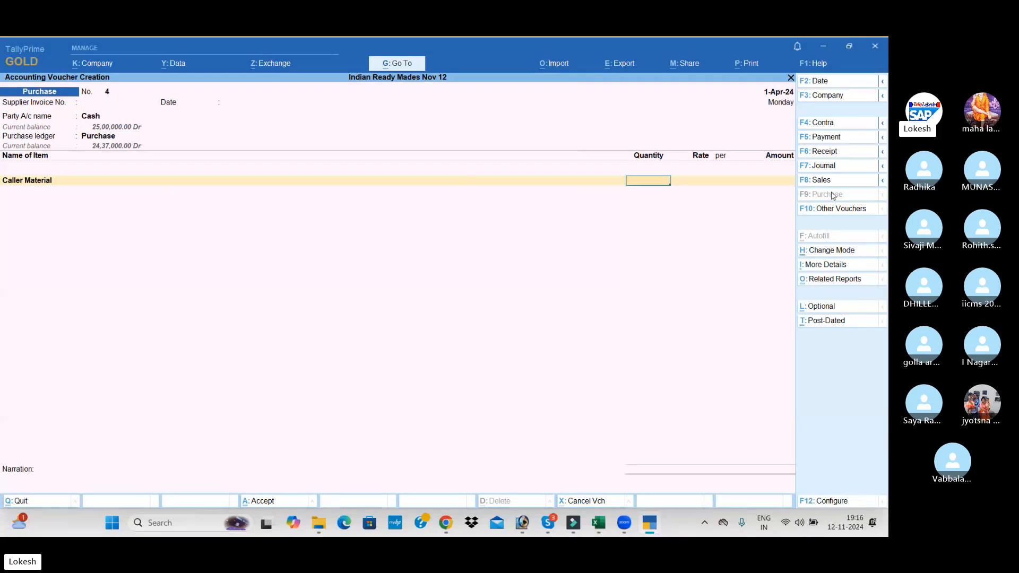
pyautogui.write('2000')
pyautogui.press('Return')
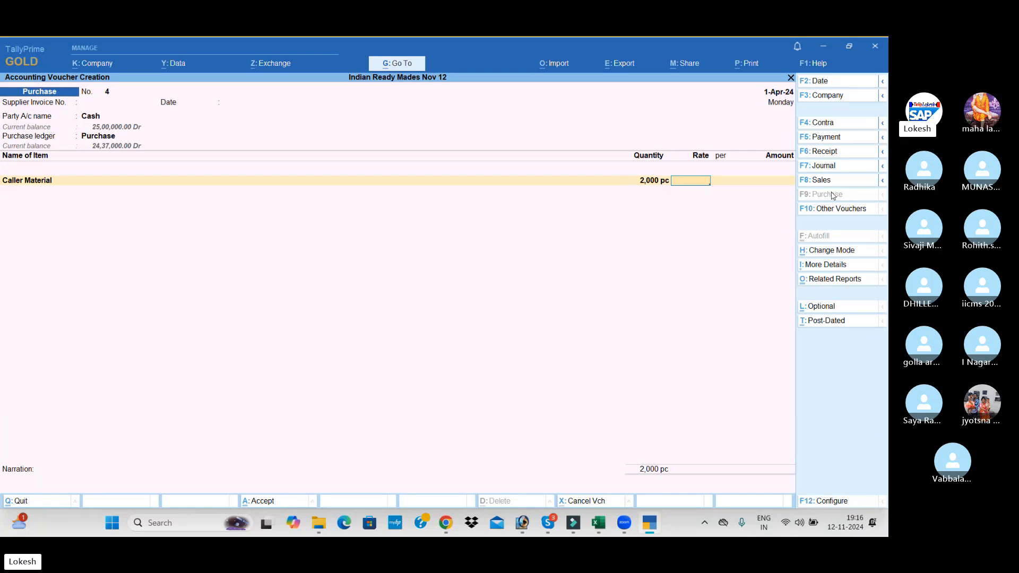
pyautogui.write('30')
pyautogui.press('Return')
# Finish the item list and save the cash purchase voucher without a narration
pyautogui.press('Return')
pyautogui.press('Return')
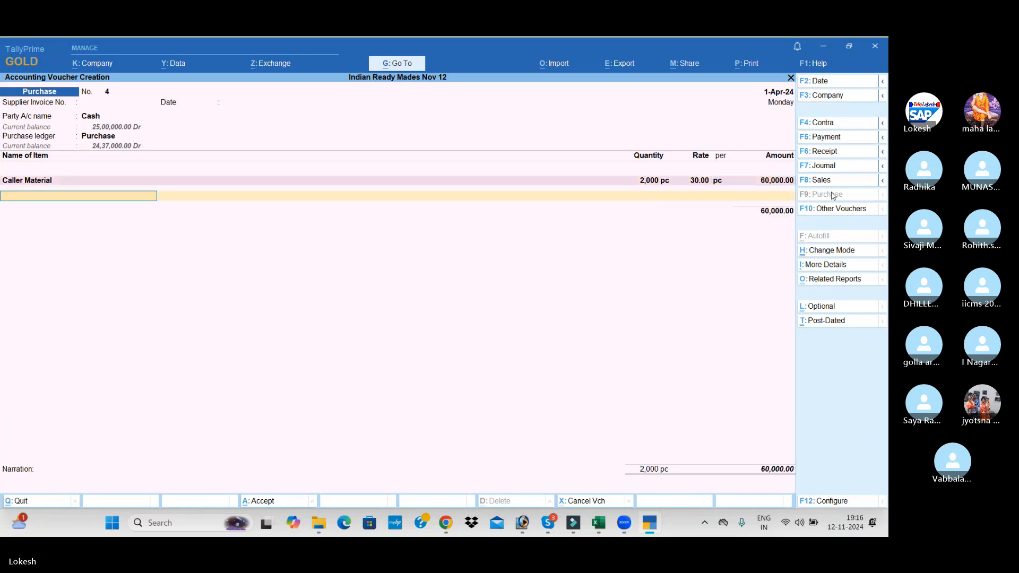
pyautogui.press('Return')
pyautogui.press('Return')
pyautogui.press('Return')
pyautogui.press('Return')
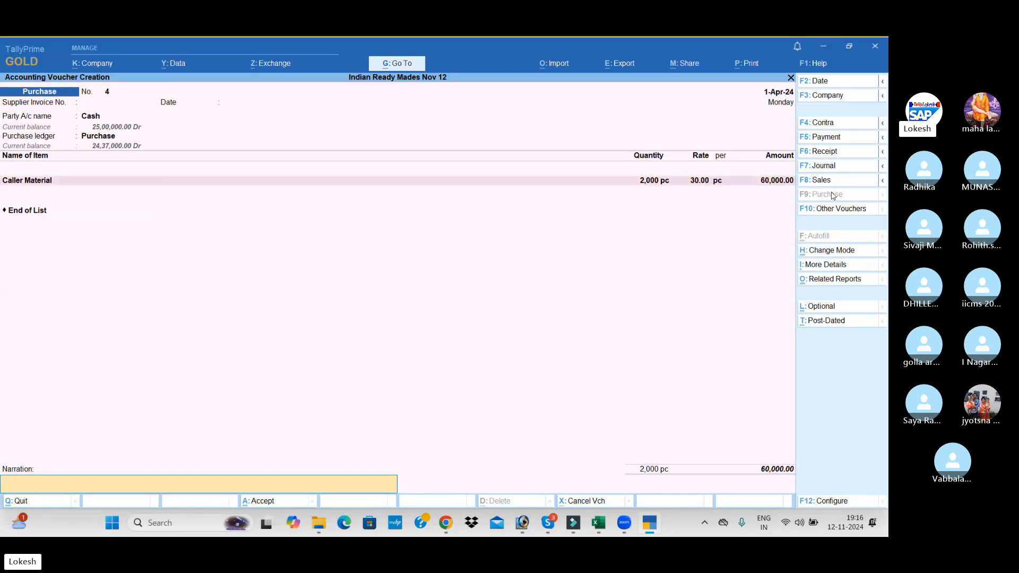
pyautogui.press('Return')
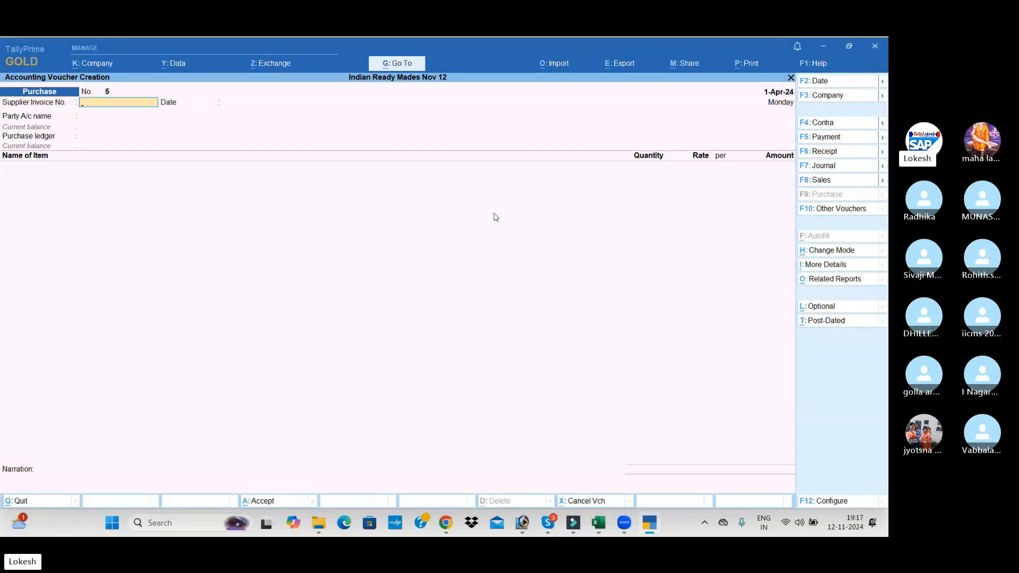
# Leave voucher entry and start creating a new Voucher Type master
pyautogui.press('Escape')
pyautogui.press('y')
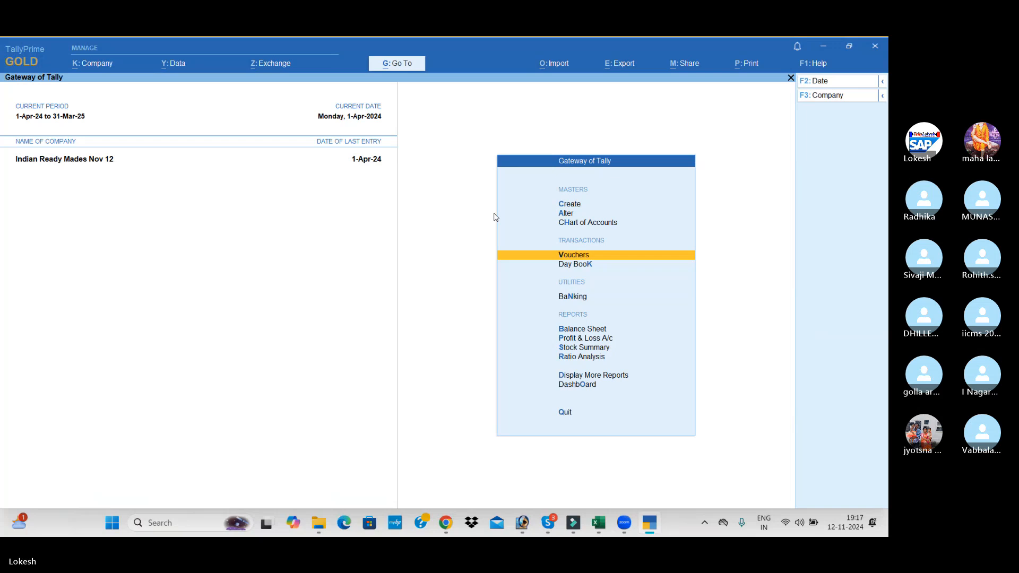
pyautogui.press('Up')
pyautogui.press('Up')
pyautogui.press('Up')
pyautogui.press('Return')
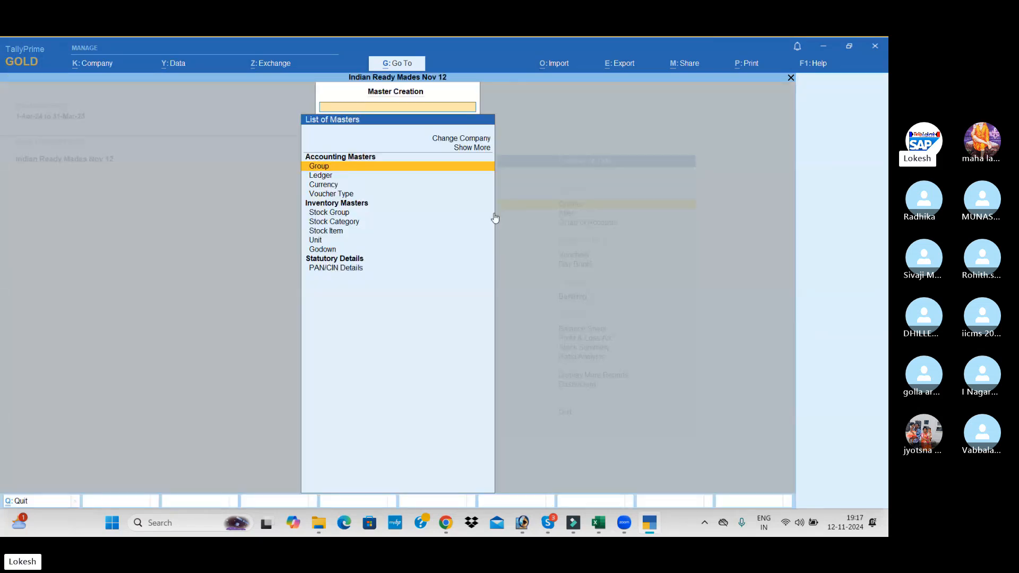
pyautogui.press('Down')
pyautogui.press('Down')
pyautogui.press('Down')
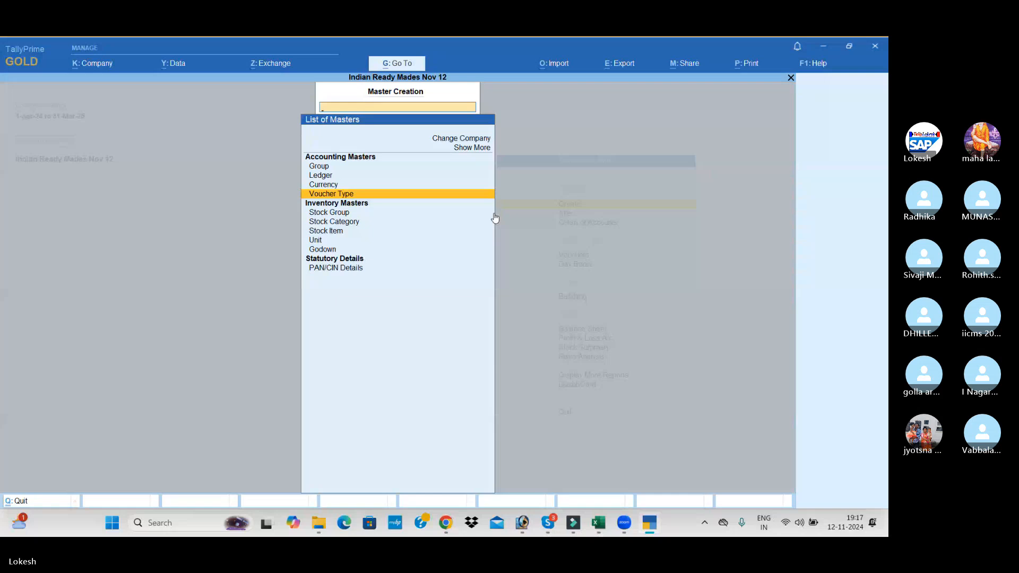
pyautogui.press('Return')
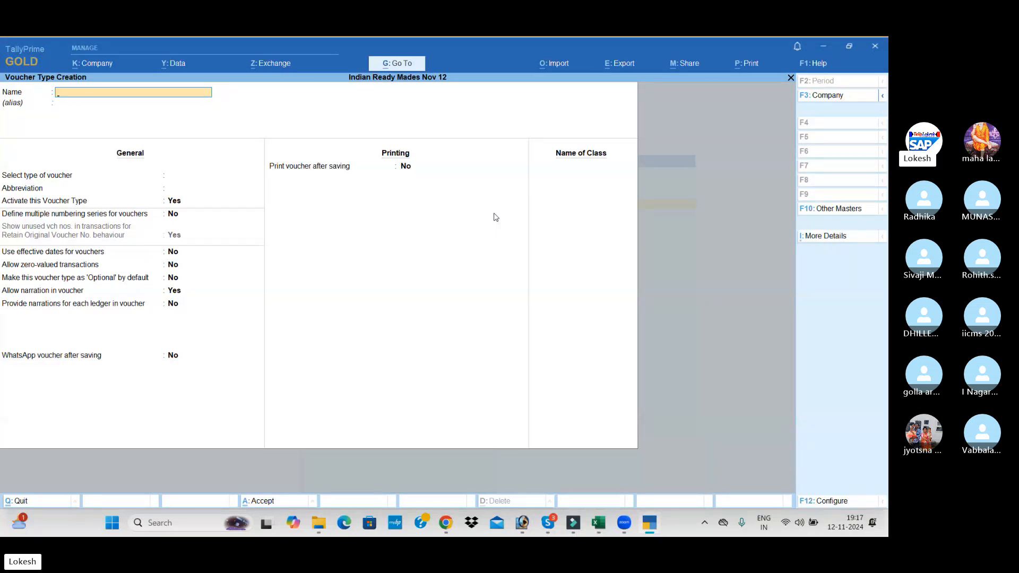
# Name the new voucher type Manufacturing and leave its alias blank
pyautogui.write('Manf')
pyautogui.press('BackSpace')
pyautogui.press('BackSpace')
pyautogui.write('ufactu')
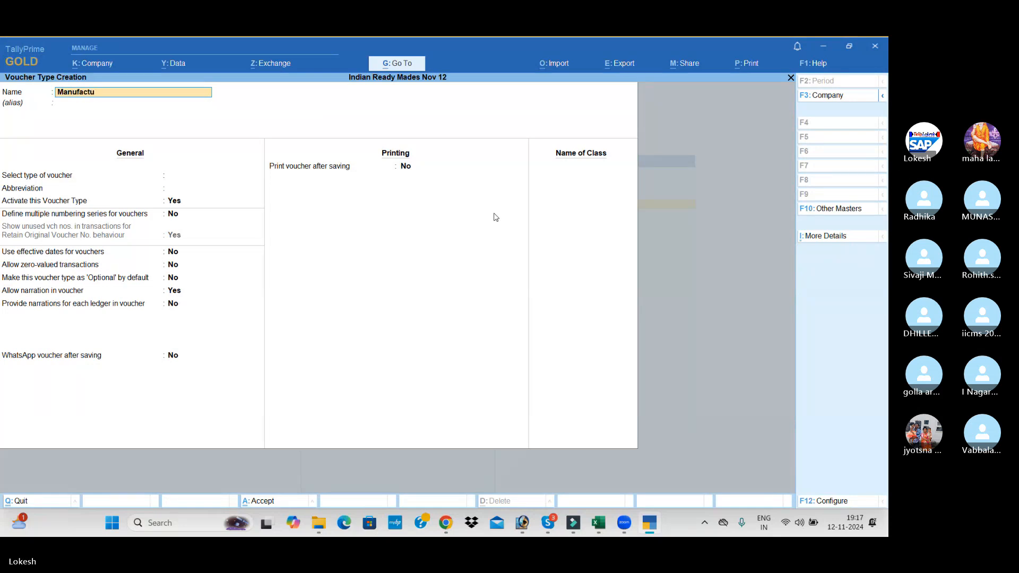
pyautogui.write('ring')
pyautogui.press('Return')
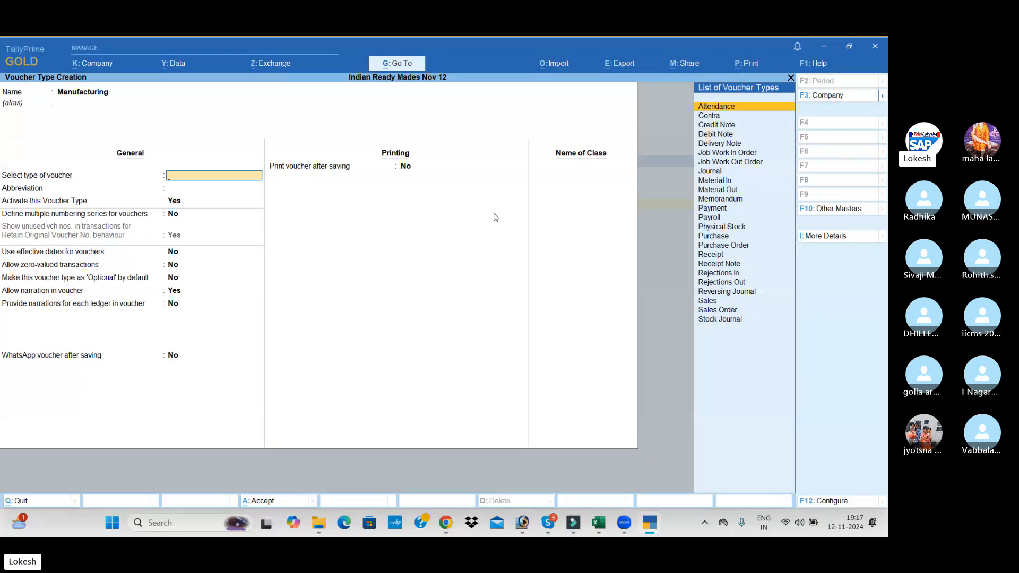
# Base the Manufacturing voucher type on Stock Journal and keep the default abbreviation, activation, numbering, date and narration settings
pyautogui.write('St')
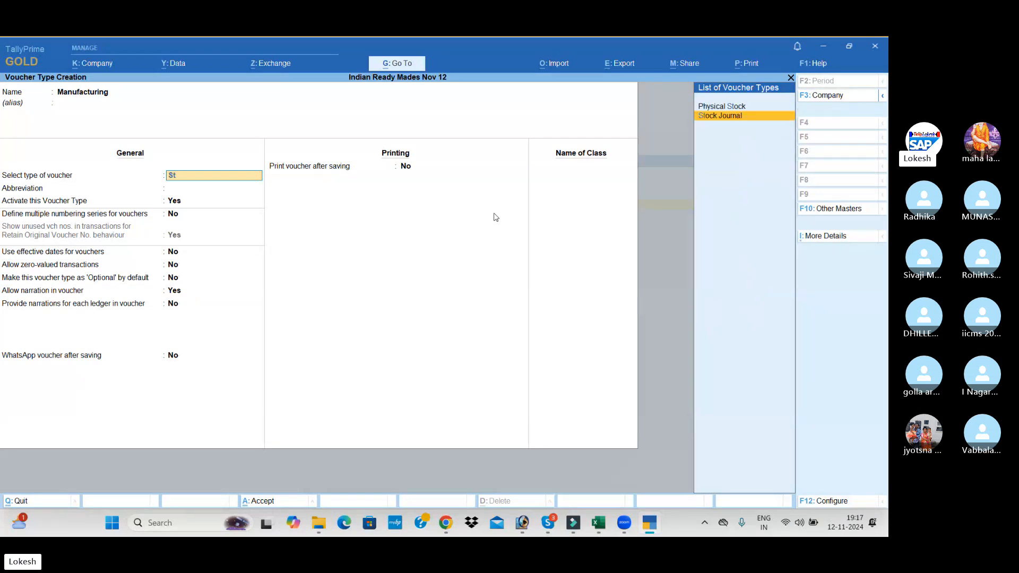
pyautogui.press('Return')
pyautogui.press('Return')
pyautogui.press('Return')
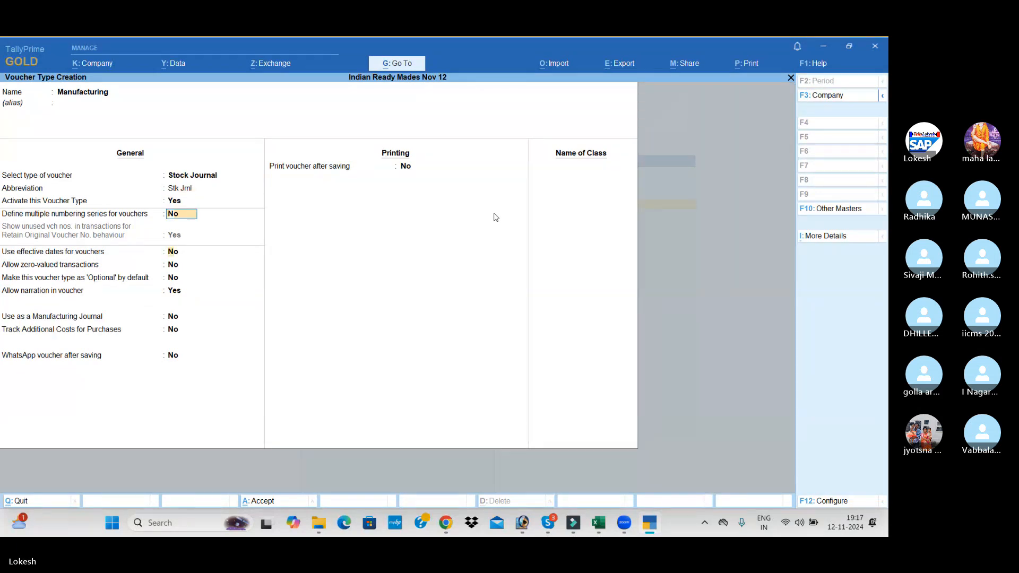
pyautogui.press('Return')
pyautogui.press('Return')
pyautogui.press('Return')
pyautogui.press('Return')
pyautogui.press('Return')
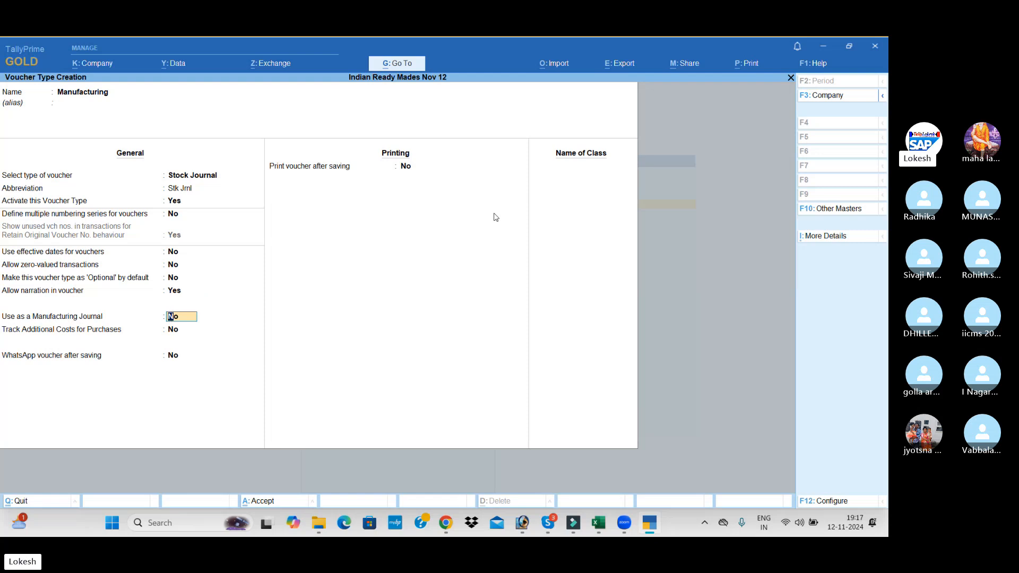
# Enable the Manufacturing voucher type's use as a Manufacturing Journal, keep the remaining defaults and save it
pyautogui.write('y')
pyautogui.press('Return')
pyautogui.press('Return')
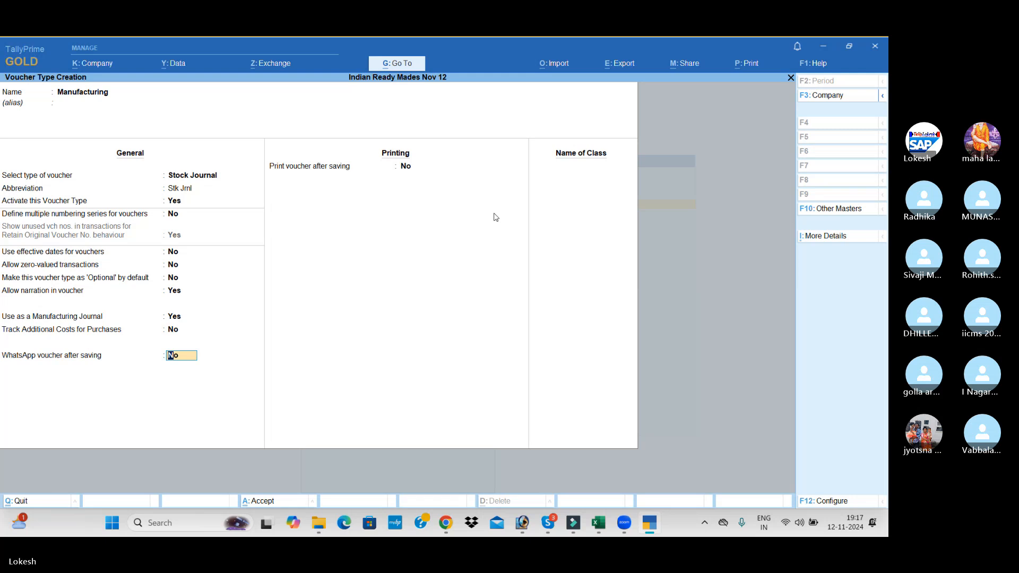
pyautogui.press('Return')
pyautogui.press('Return')
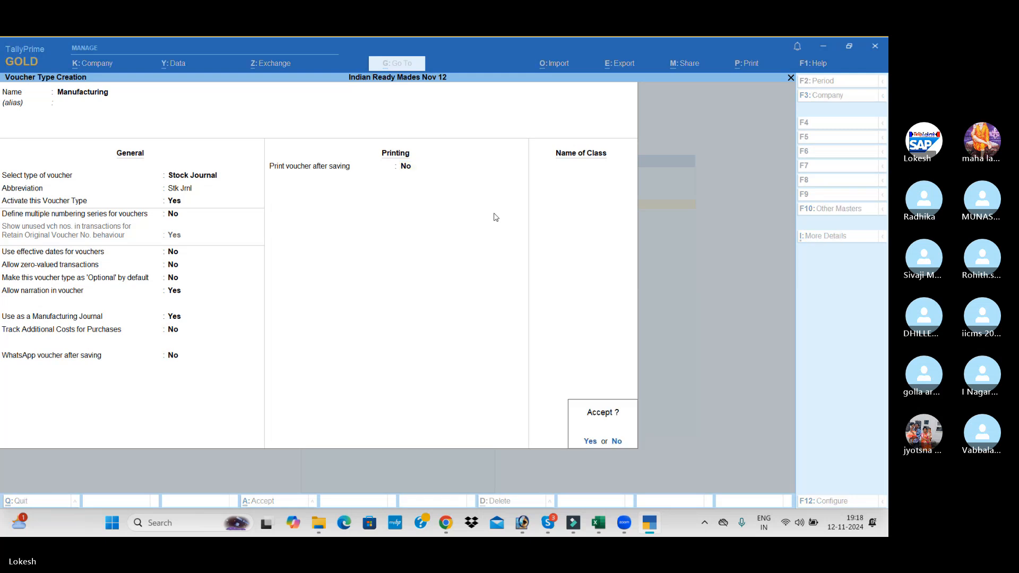
pyautogui.press('y')
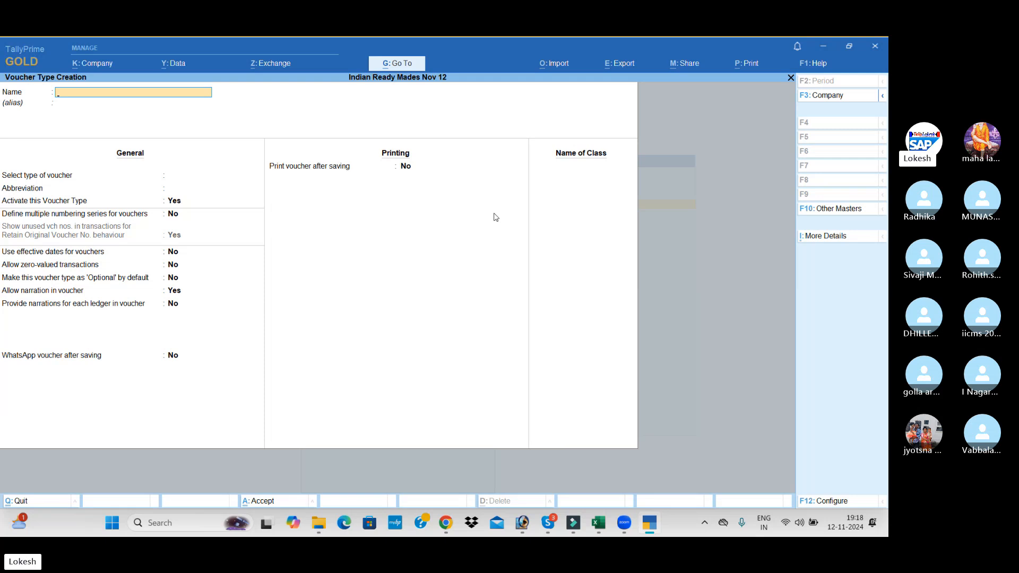
# Leave voucher type creation and open a new Manufacturing voucher in voucher entry
pyautogui.press('Escape')
pyautogui.press('y')
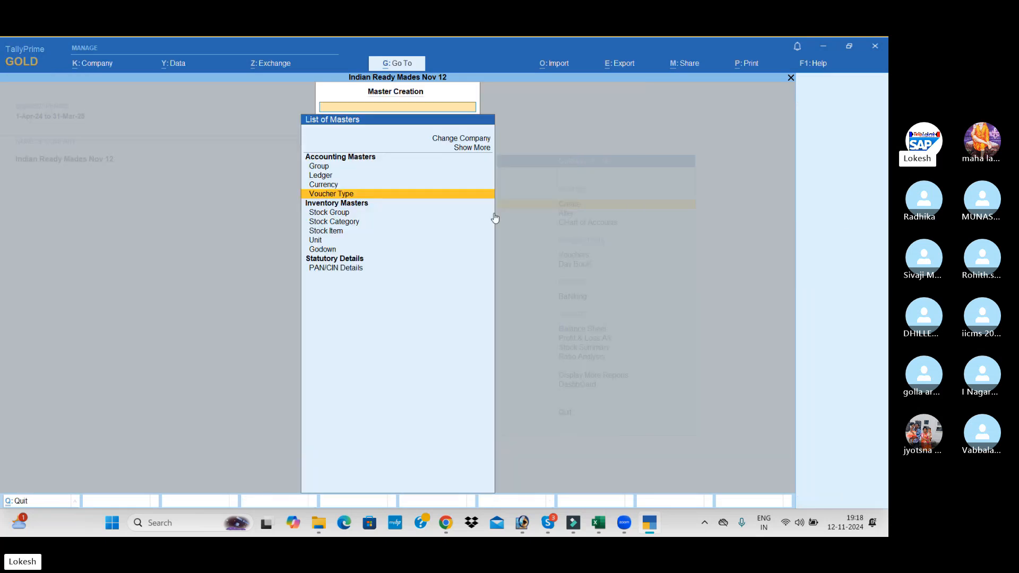
pyautogui.press('Escape')
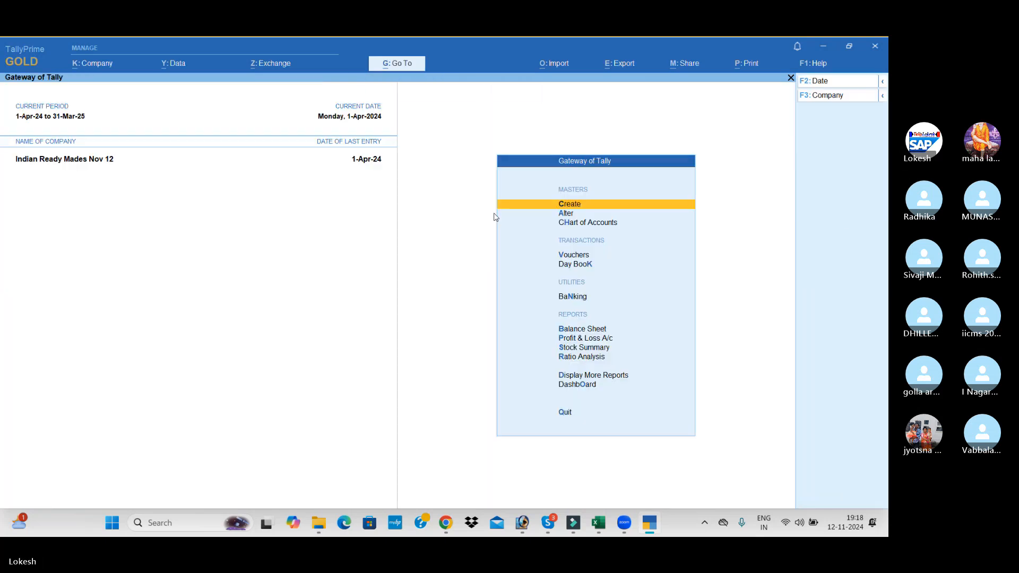
pyautogui.press('v')
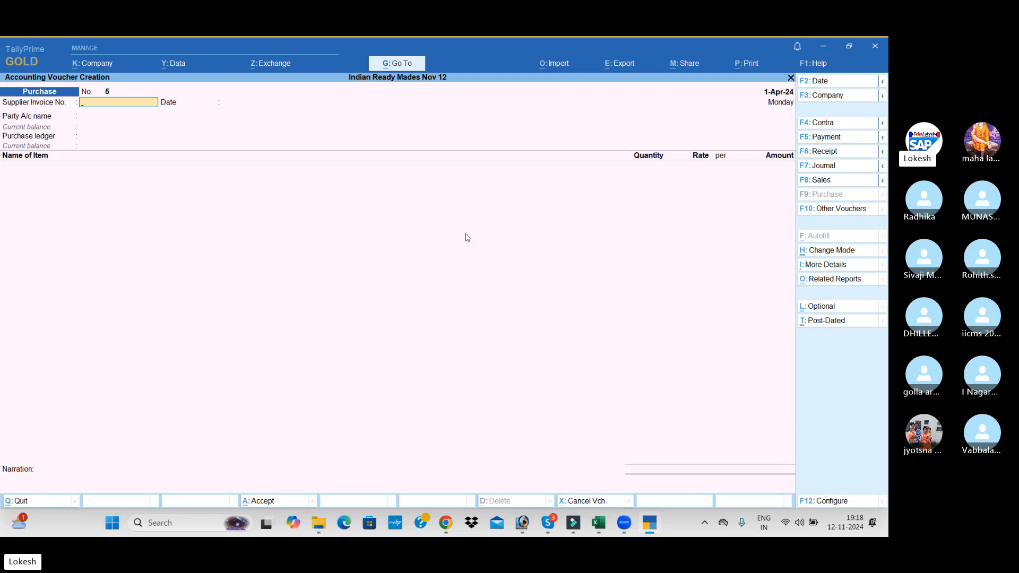
pyautogui.click(843, 213)
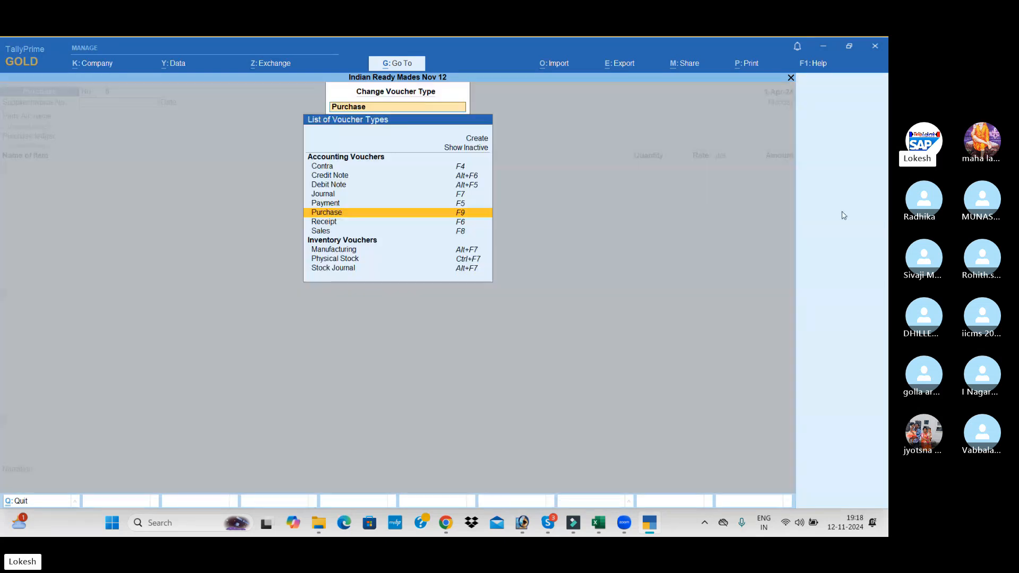
pyautogui.press('Down')
pyautogui.press('Down')
pyautogui.press('Down')
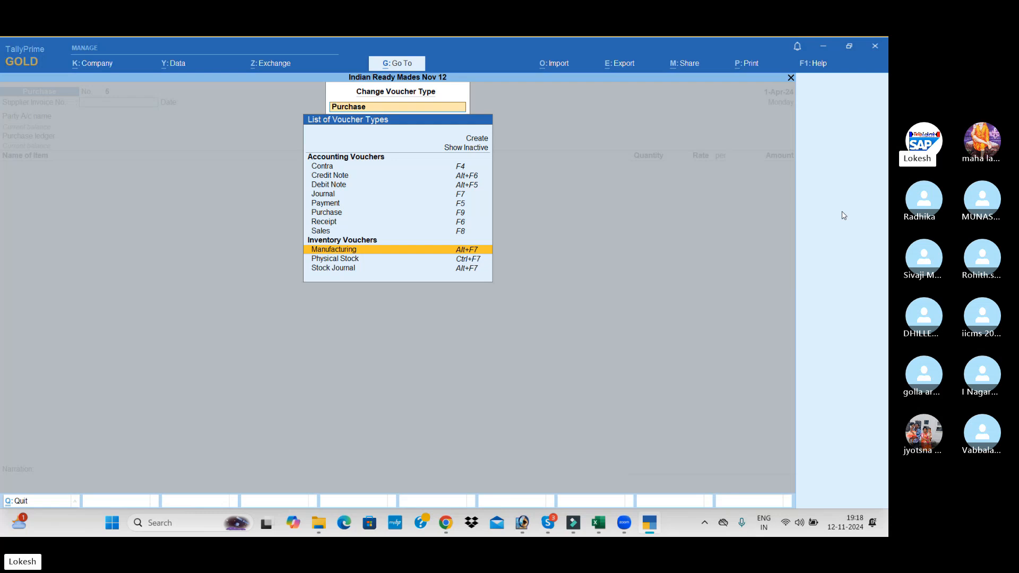
pyautogui.press('Return')
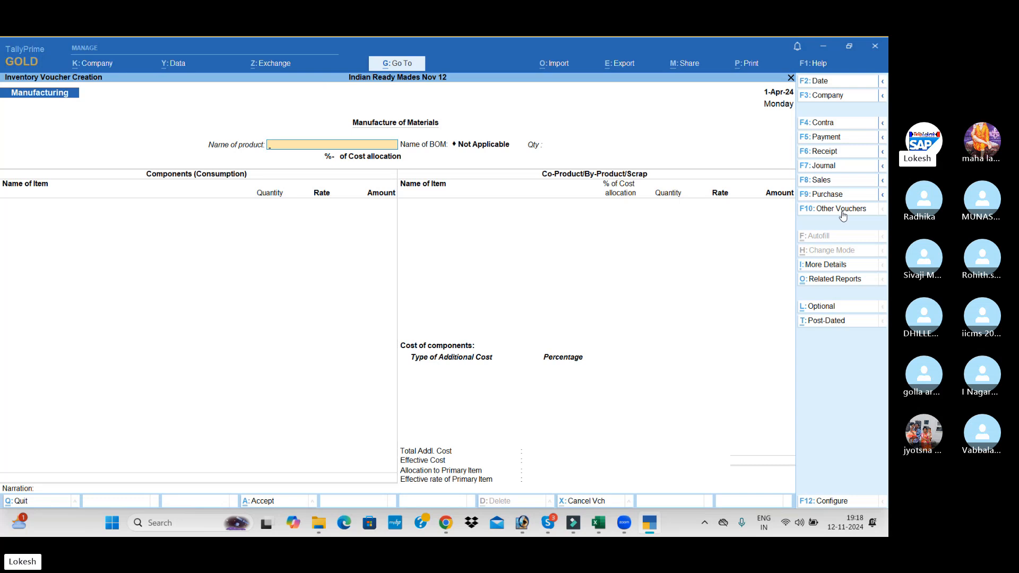
# Choose Half Shirts as the product to manufacture, with no BOM, and set its quantity to 1,300 nos
pyautogui.write('H')
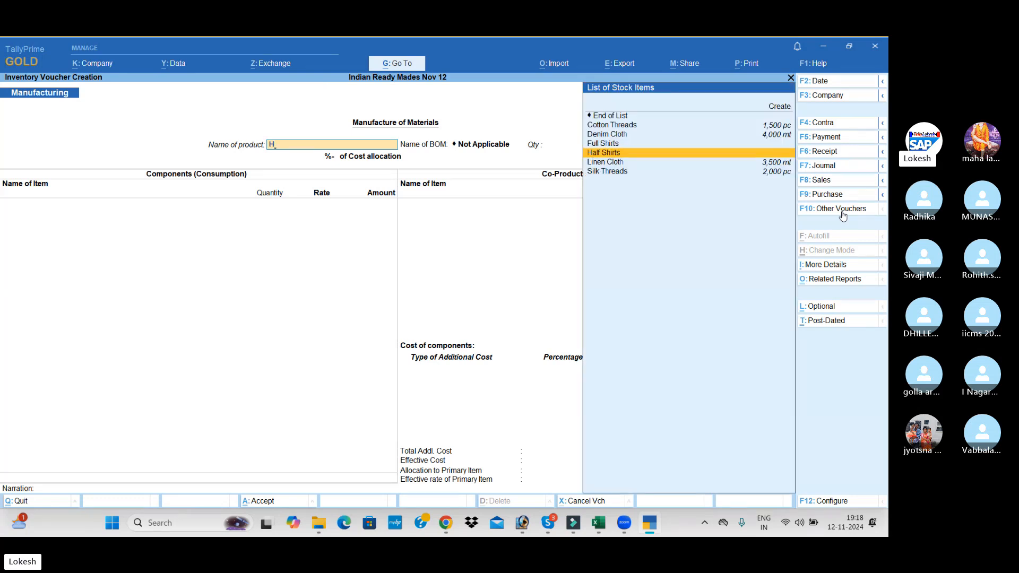
pyautogui.press('Return')
pyautogui.write('1')
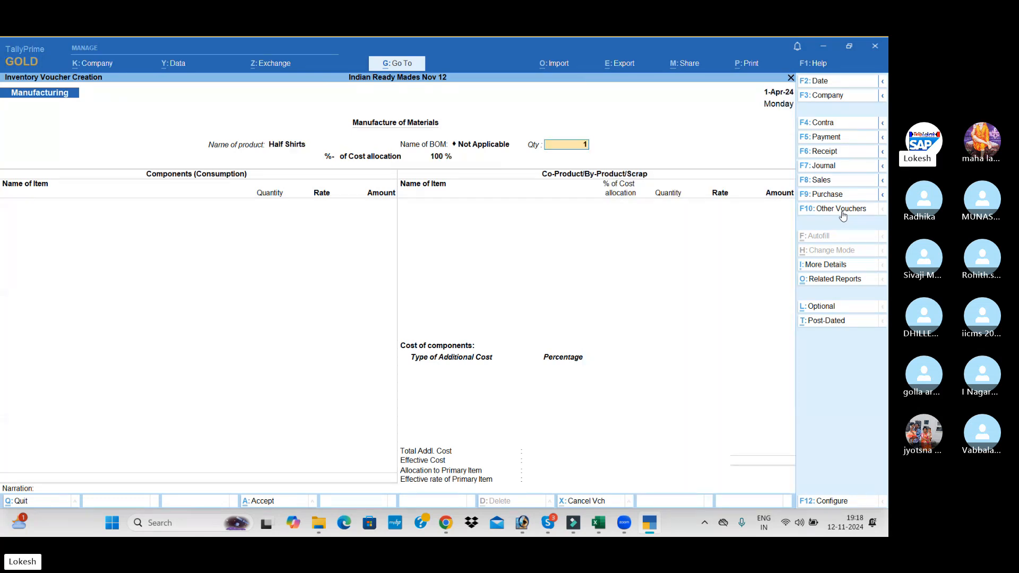
pyautogui.write(',300')
pyautogui.press('Return')
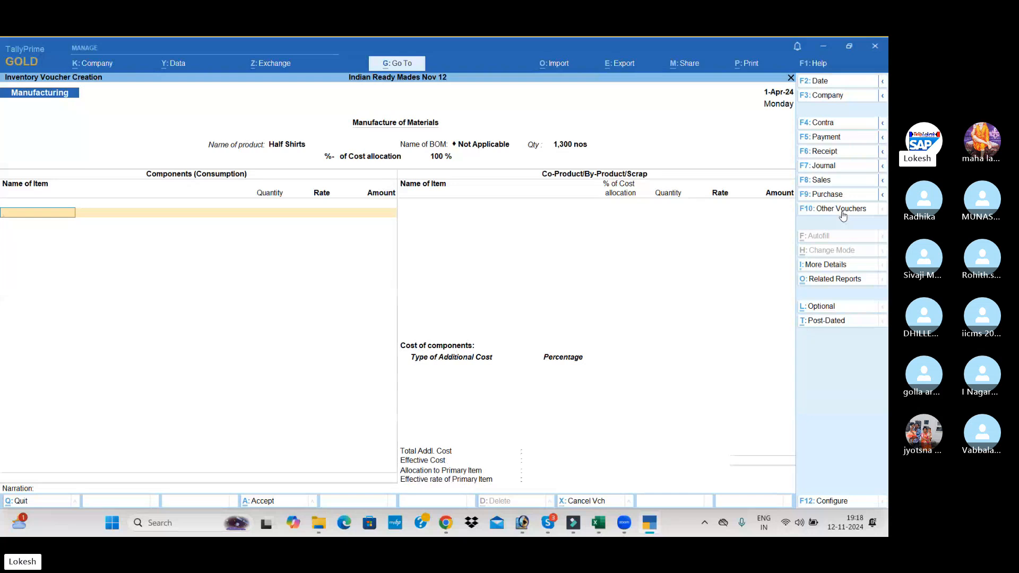
# Add 2,600 mt of Denim Cloth as a consumed component, accepting the proposed rate and amount
pyautogui.write('D')
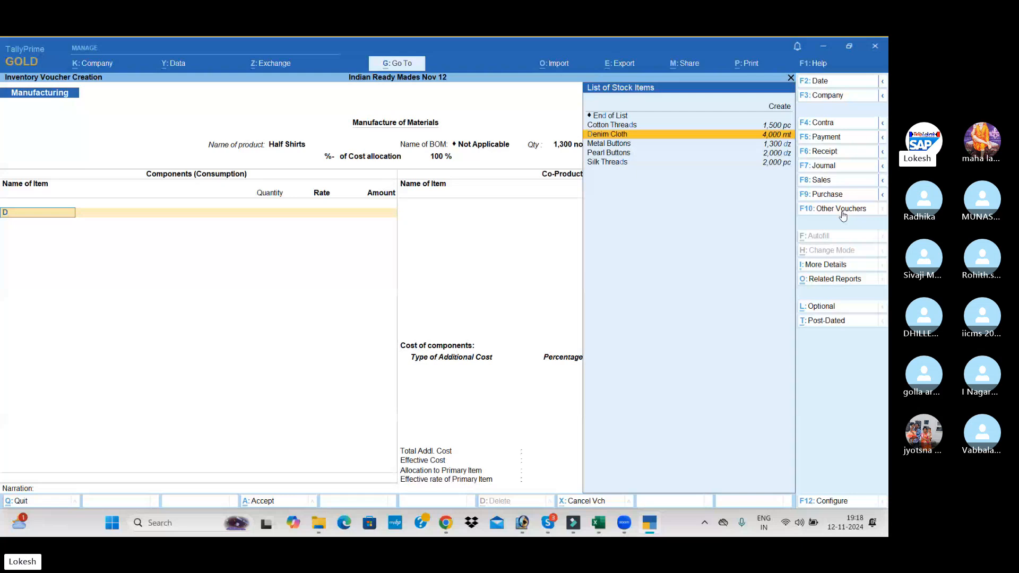
pyautogui.press('Return')
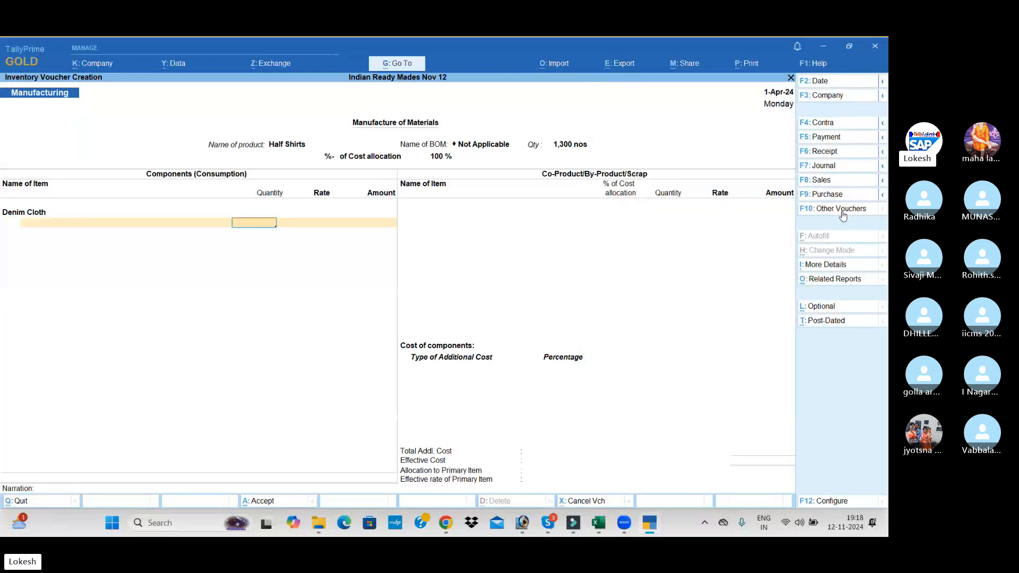
pyautogui.write('2600')
pyautogui.press('Return')
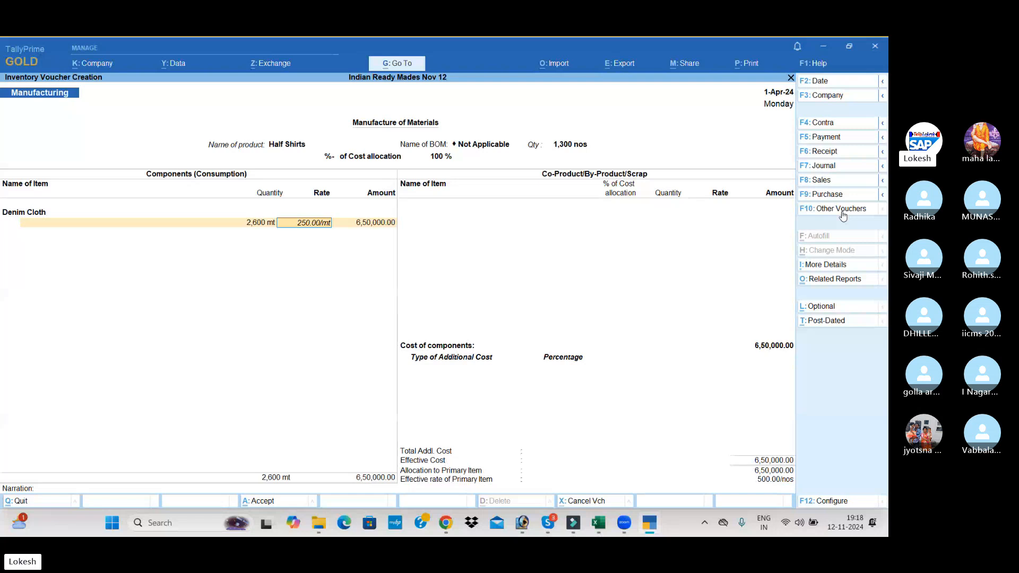
pyautogui.press('Return')
pyautogui.press('Return')
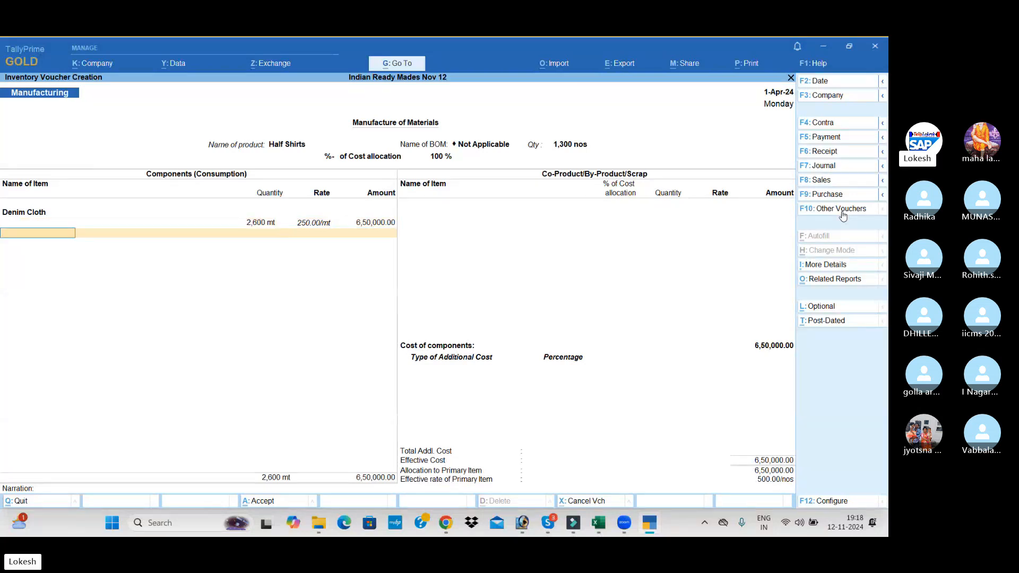
# Add 867 dz of Pearl Buttons to the consumed components, keeping the suggested rate and amount
pyautogui.write('P')
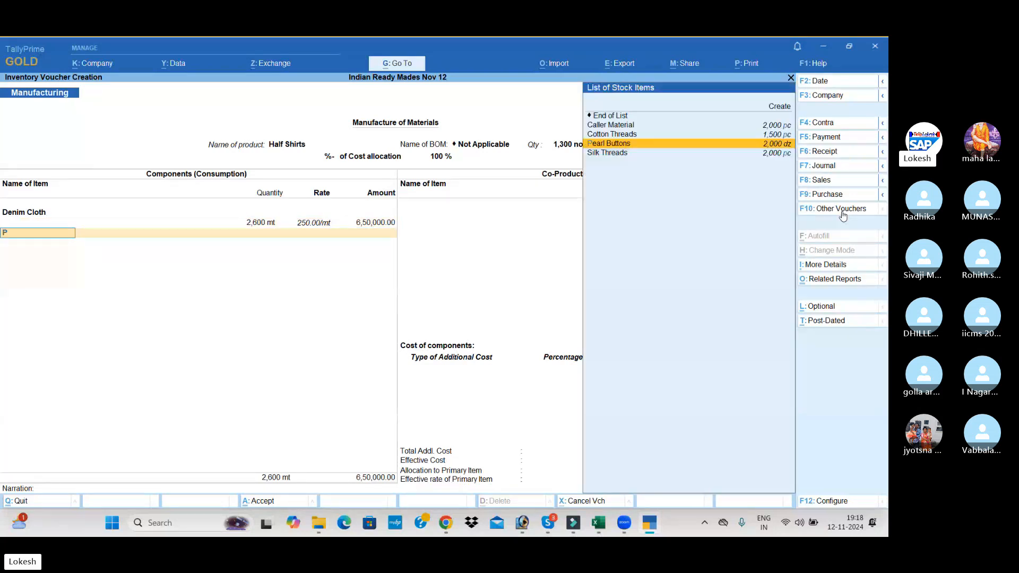
pyautogui.press('Return')
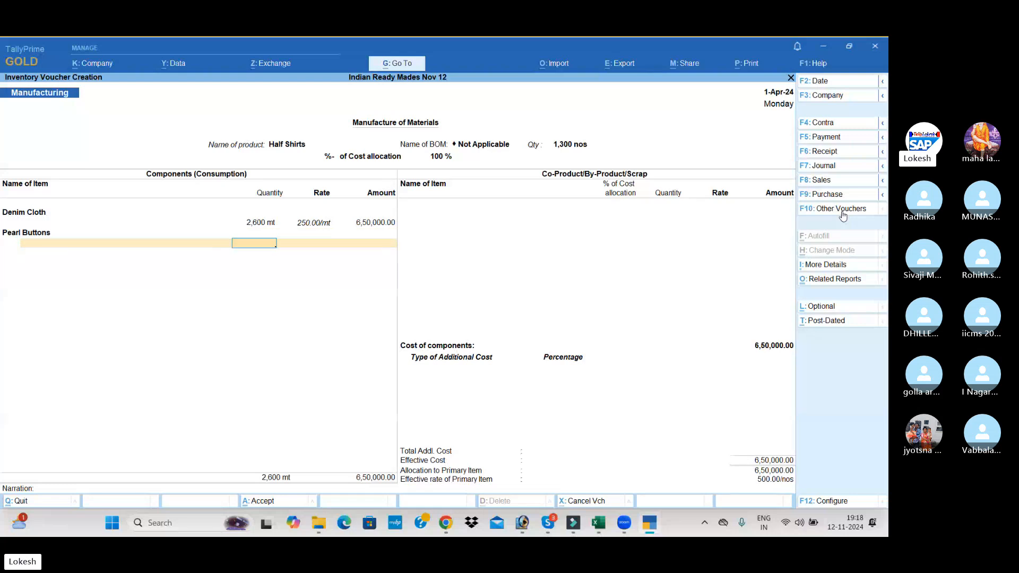
pyautogui.write('867')
pyautogui.press('Return')
pyautogui.press('Return')
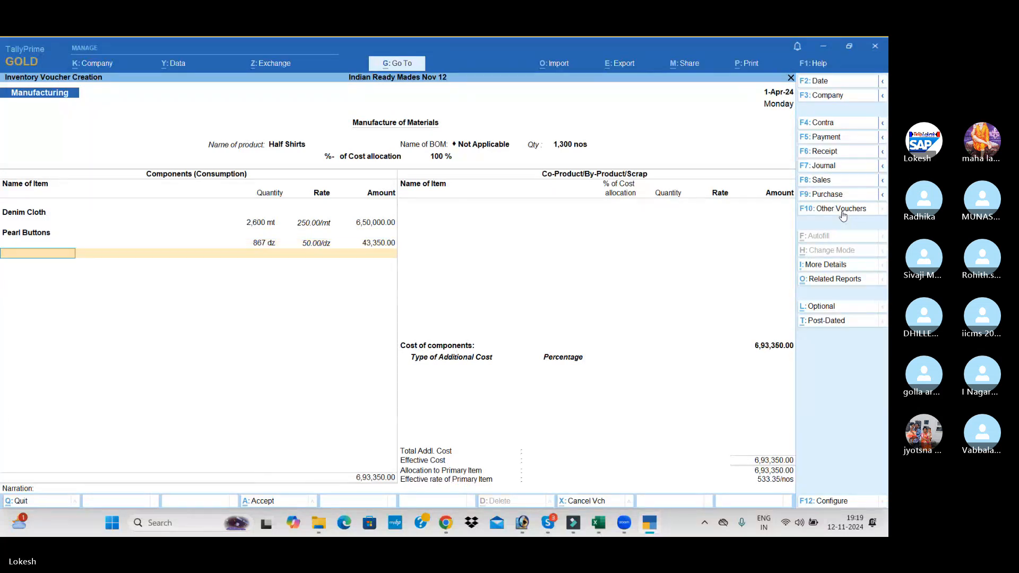
# Add 1,300 pc of Cotton Threads as a component at the proposed rate
pyautogui.write('C')
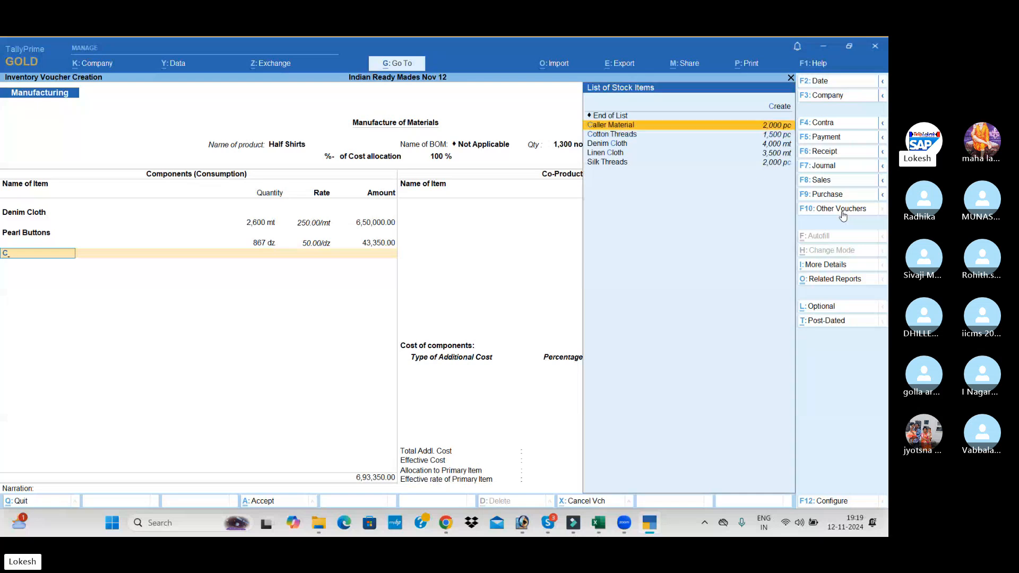
pyautogui.write('o')
pyautogui.press('Return')
pyautogui.write('1,')
pyautogui.write('300')
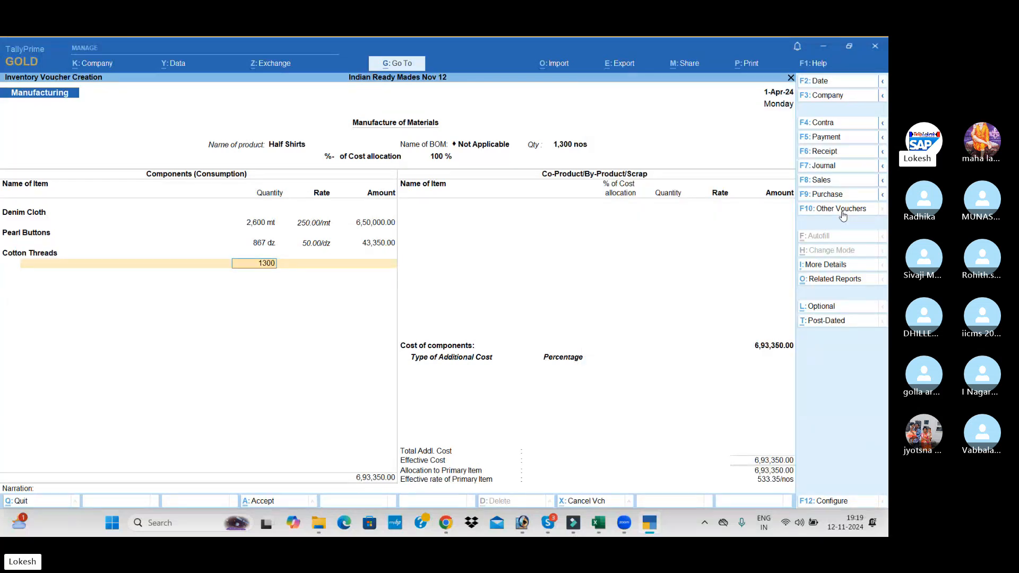
pyautogui.press('Return')
pyautogui.press('Return')
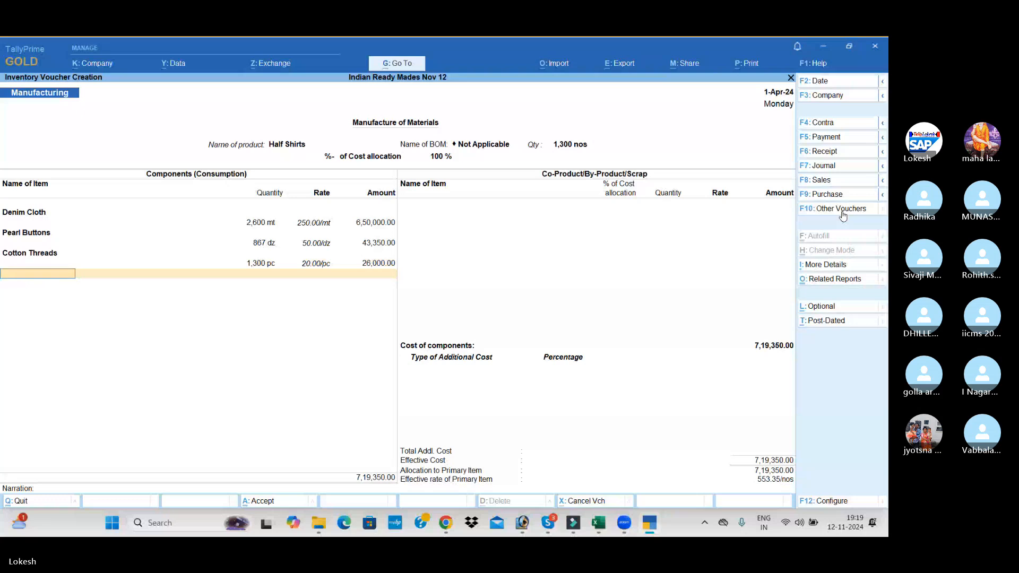
# Add 1,300 pc of Caller Material at the proposed rate and end the component list
pyautogui.write('ca')
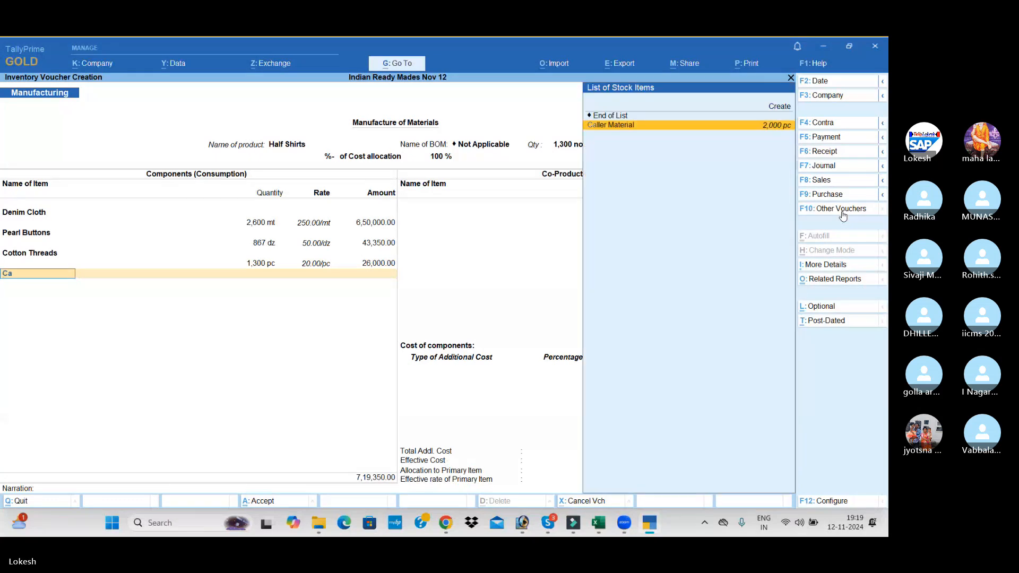
pyautogui.press('Return')
pyautogui.write('1300')
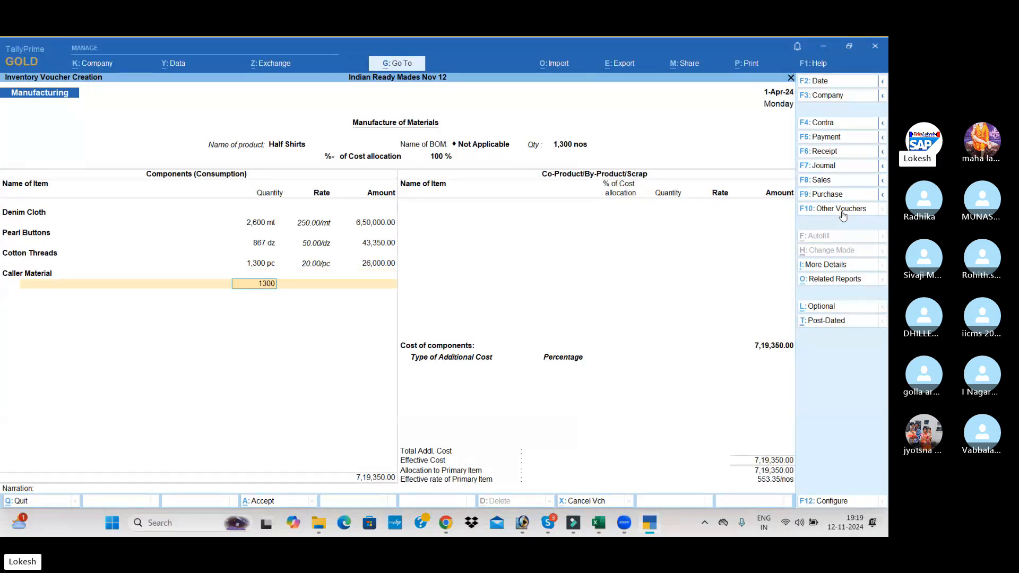
pyautogui.press('Return')
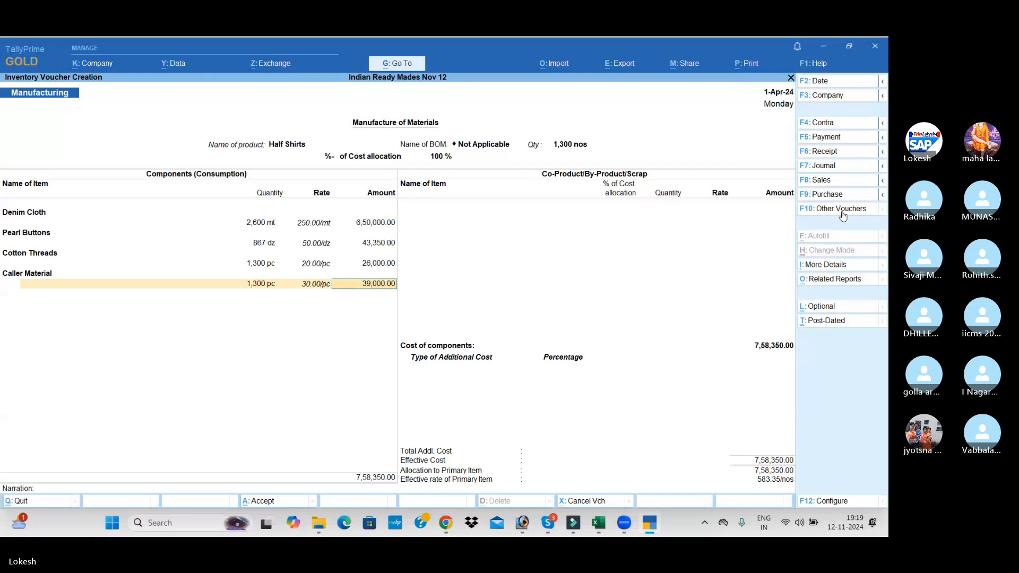
pyautogui.press('Return')
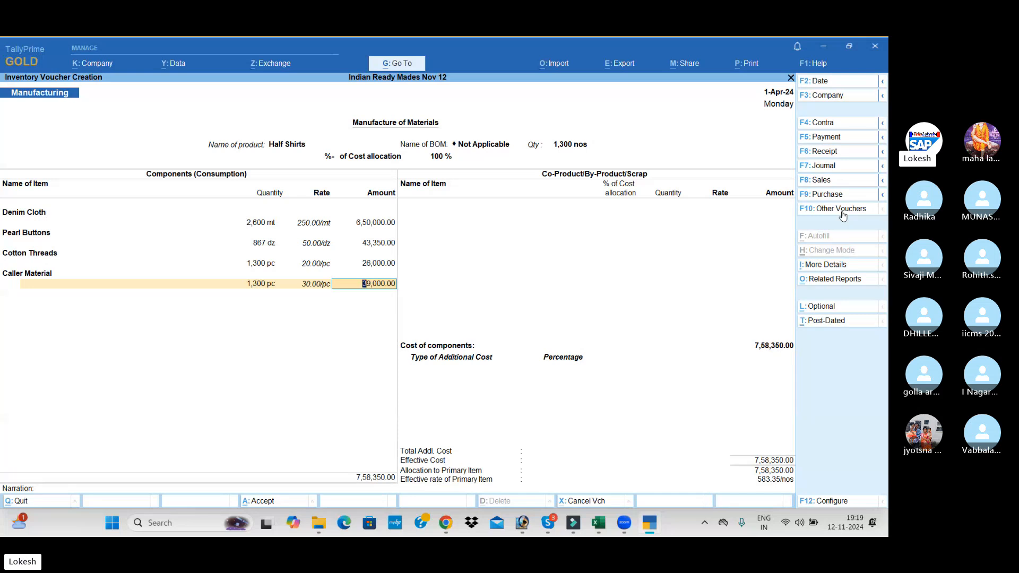
pyautogui.press('Return')
# Leave the co-product section empty and add Wages of 39,000 as an additional cost without a percentage
pyautogui.press('Return')
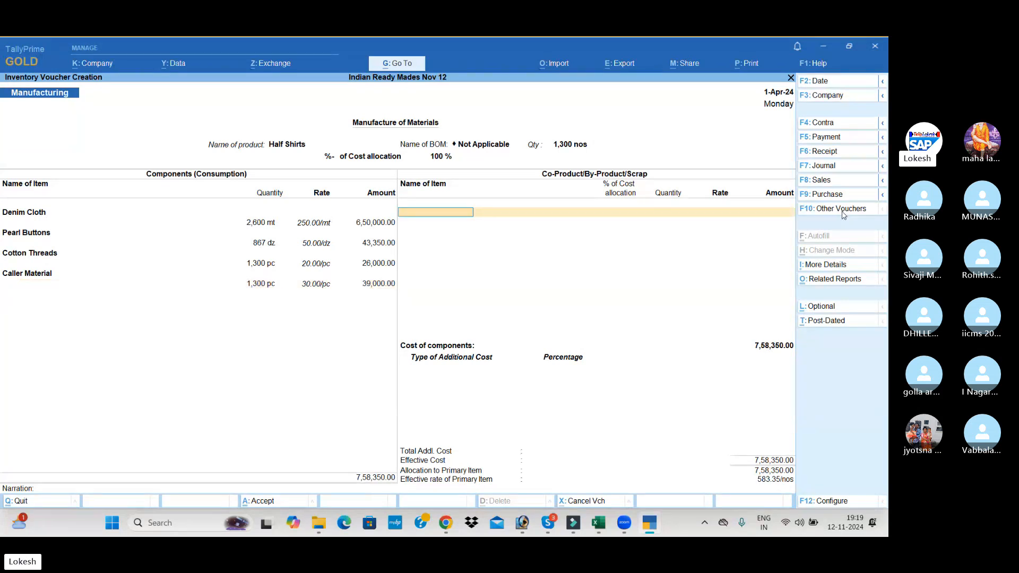
pyautogui.press('Return')
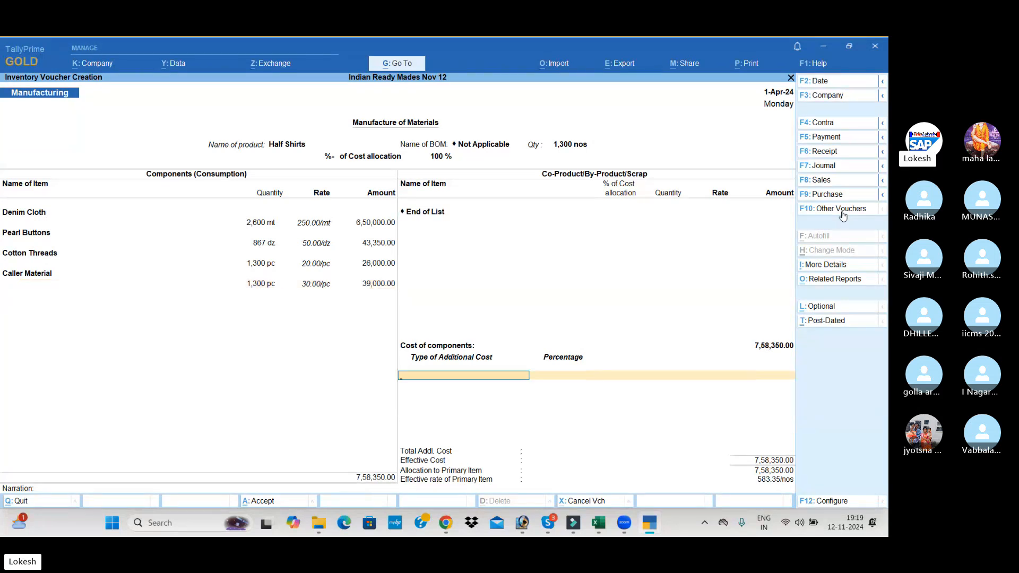
pyautogui.write('W')
pyautogui.press('Return')
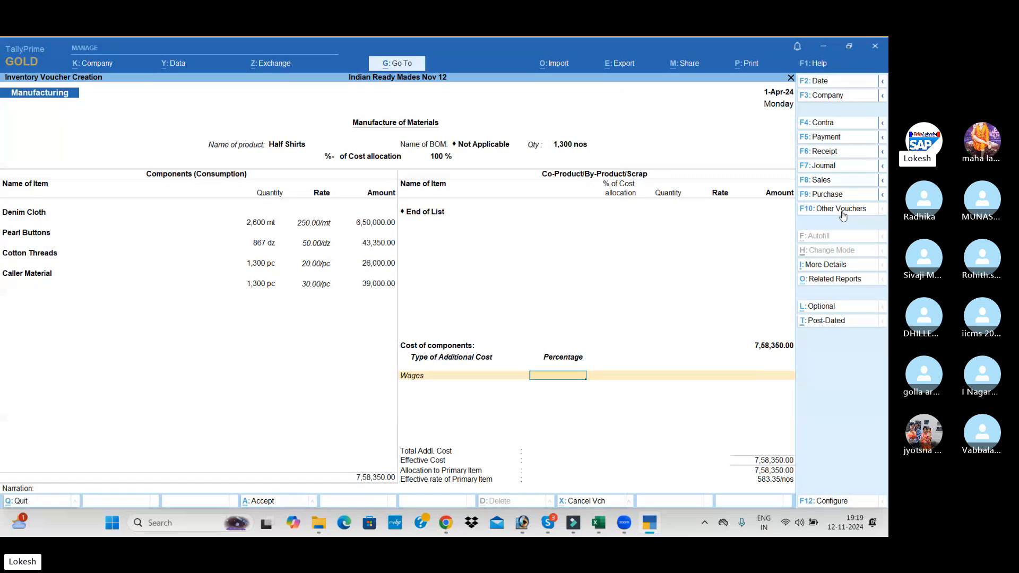
pyautogui.press('Return')
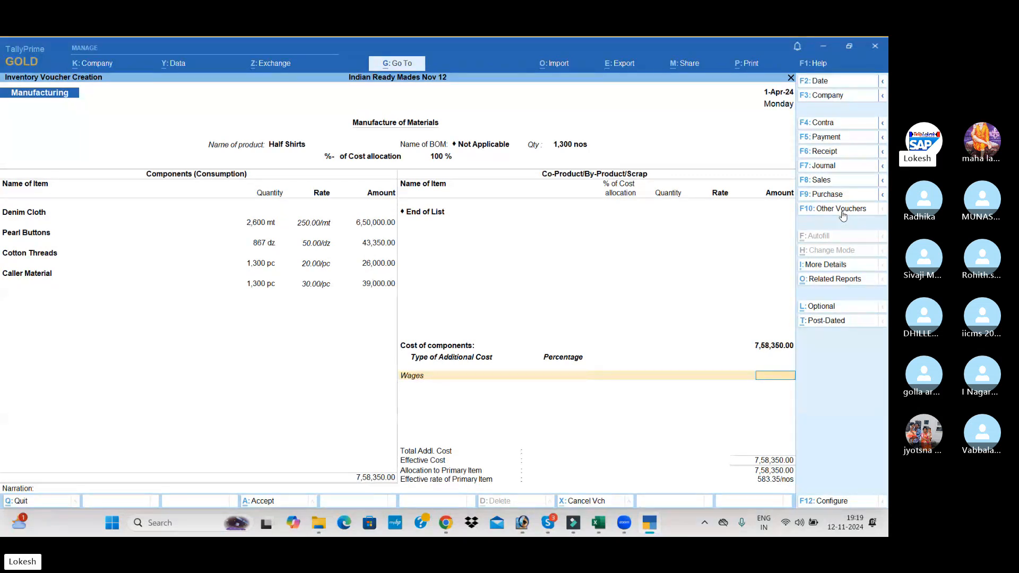
pyautogui.write('39000')
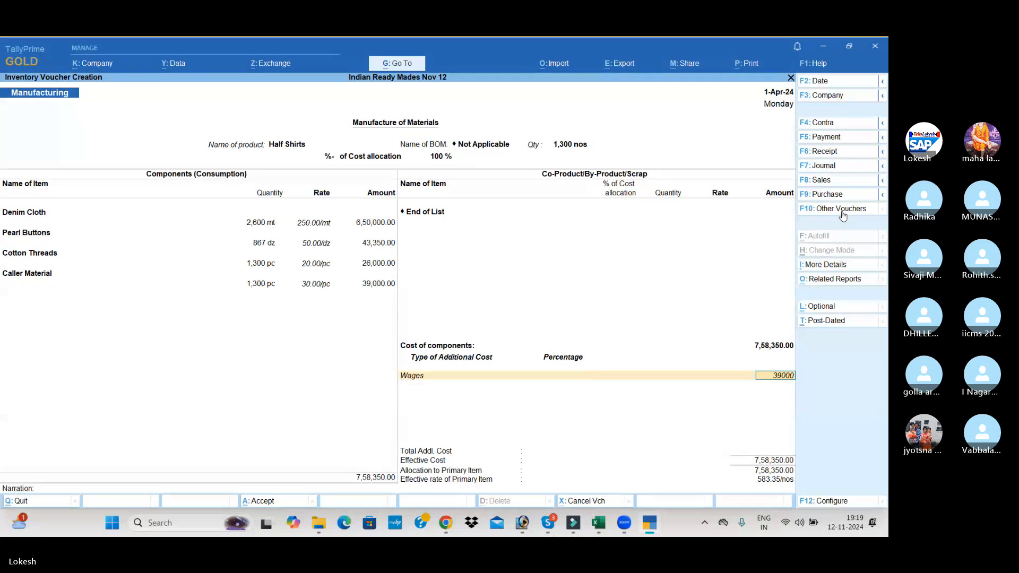
pyautogui.press('Return')
# Add Other Misc Exp of 91,000 as a second additional cost, leaving its percentage blank
pyautogui.write('o')
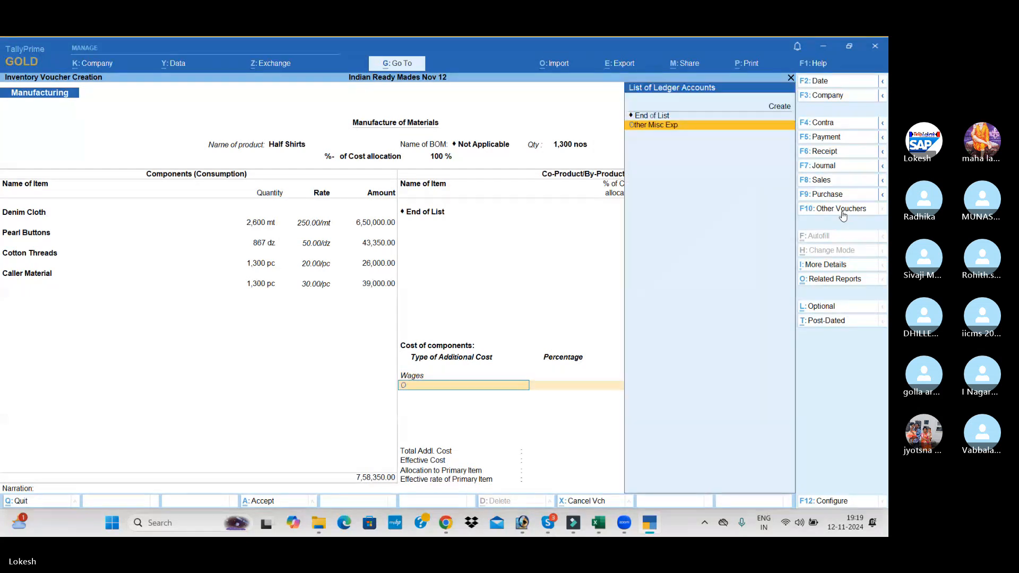
pyautogui.press('Return')
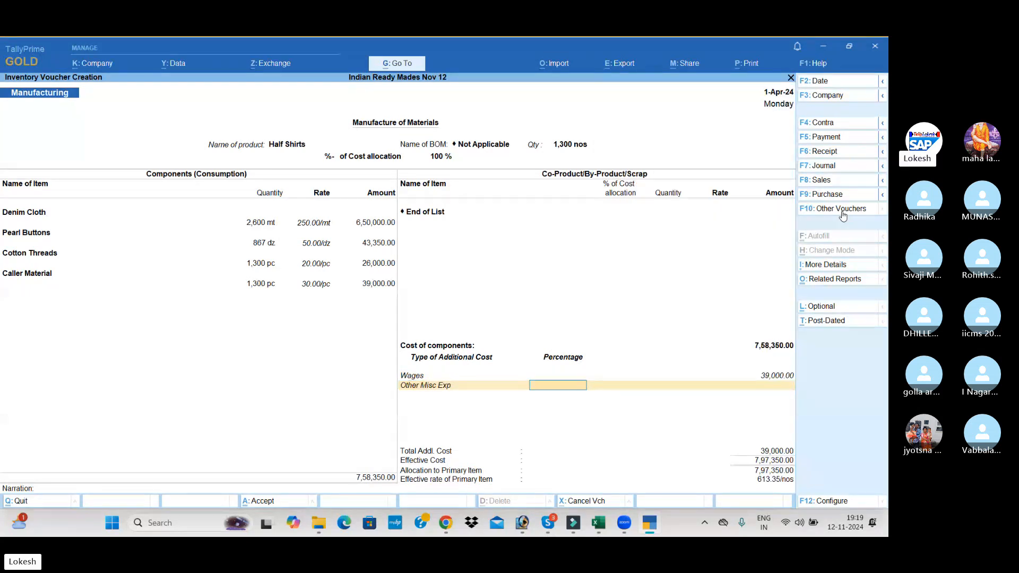
pyautogui.press('Return')
pyautogui.write('910')
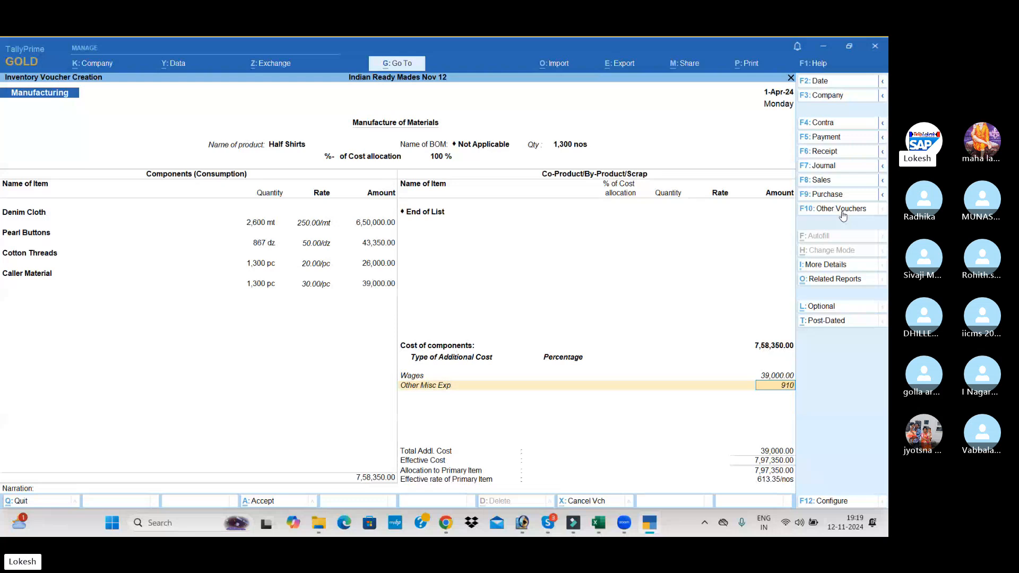
pyautogui.write('00')
pyautogui.press('Return')
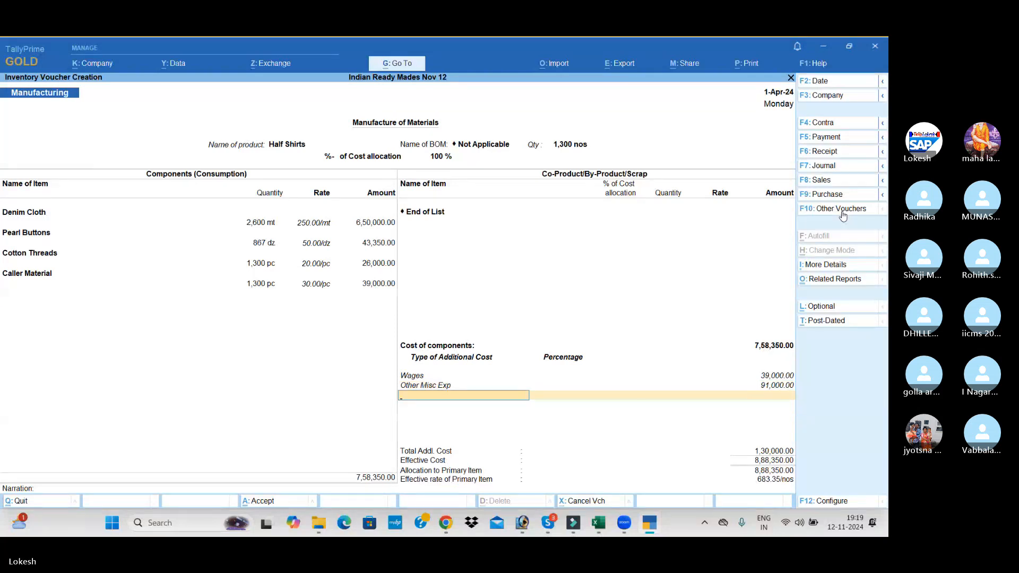
# End the additional cost list, leave the narration blank and save the Half Shirts manufacturing voucher
pyautogui.press('Return')
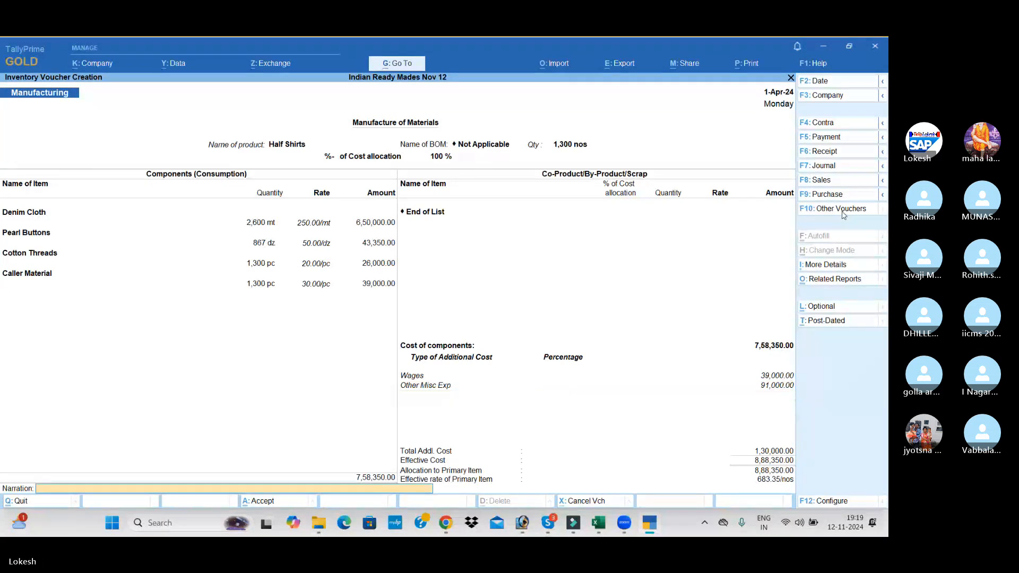
pyautogui.press('Return')
pyautogui.press('Return')
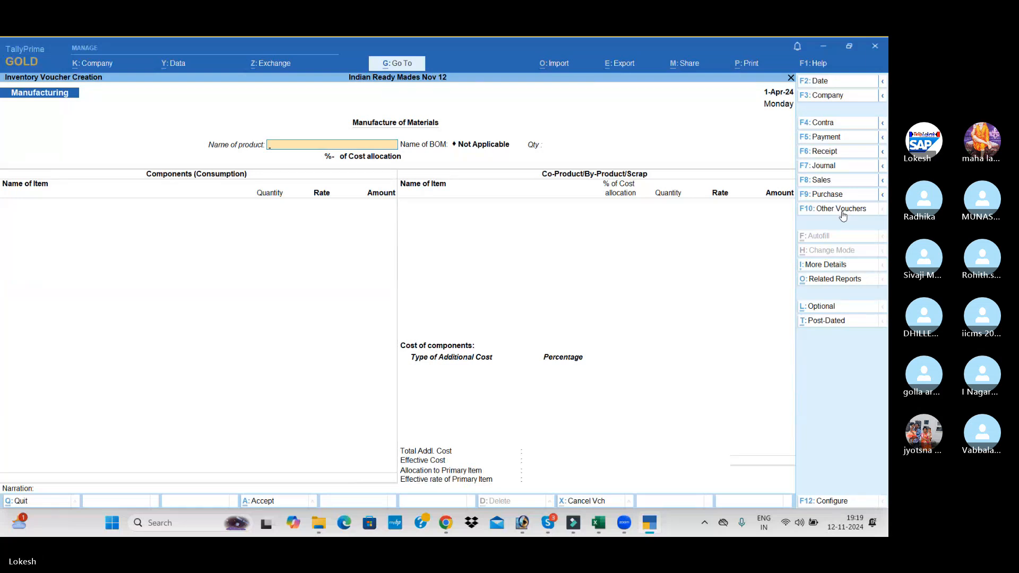
# Choose Full Shirts as the manufactured product and set its quantity to 1,300 nos
pyautogui.write('F')
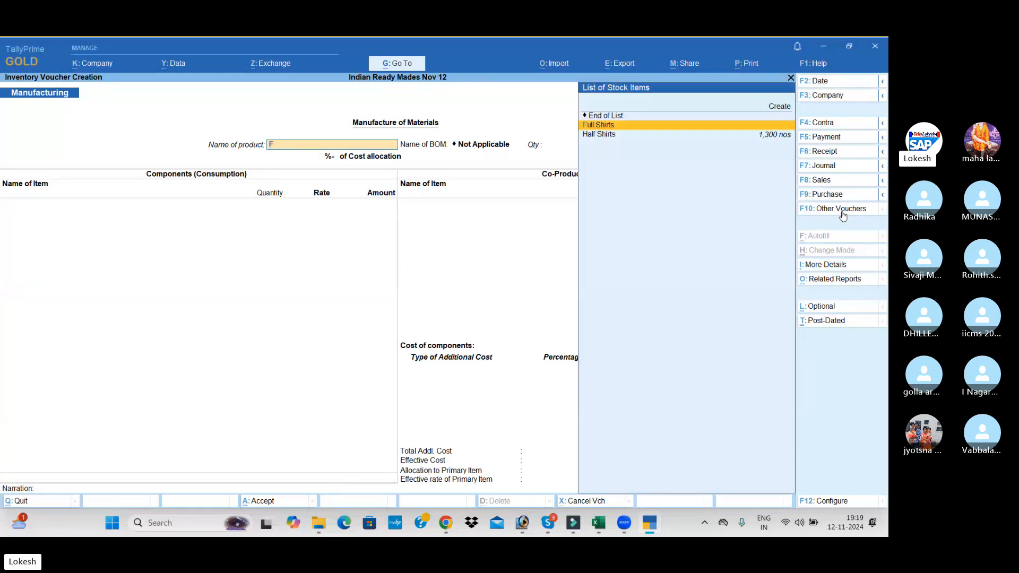
pyautogui.press('Down')
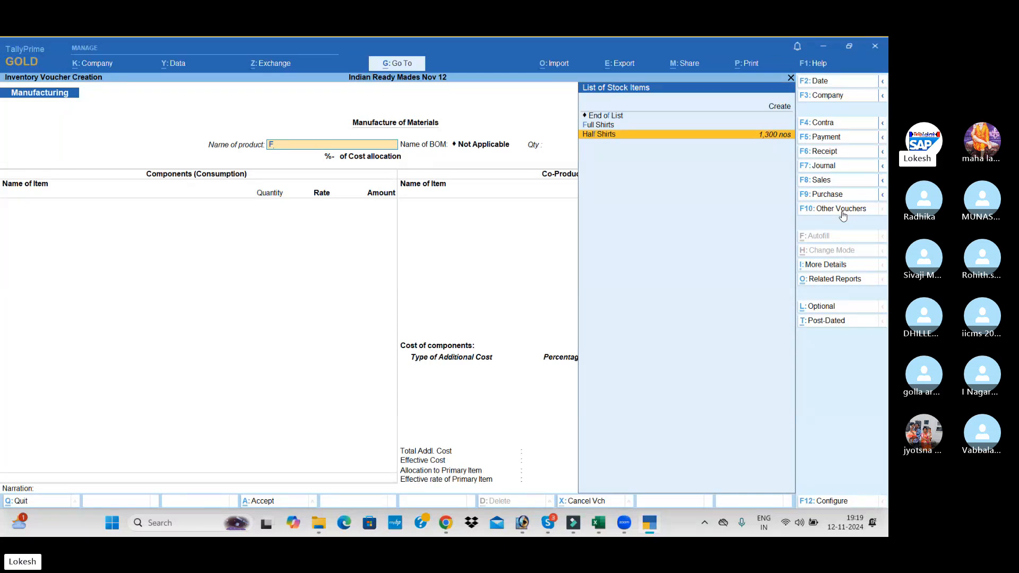
pyautogui.press('Up')
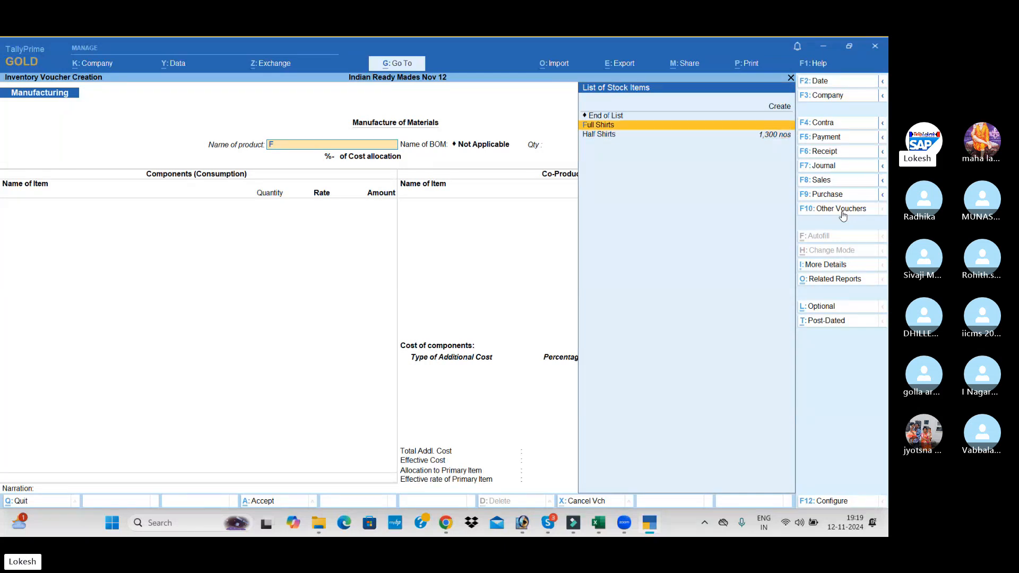
pyautogui.press('Return')
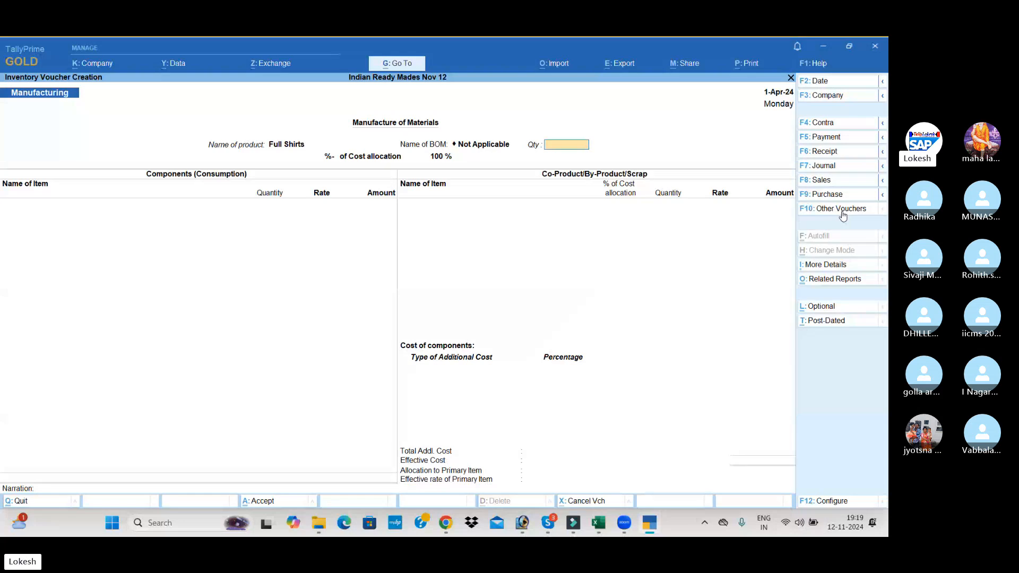
pyautogui.write('1,300')
pyautogui.press('Return')
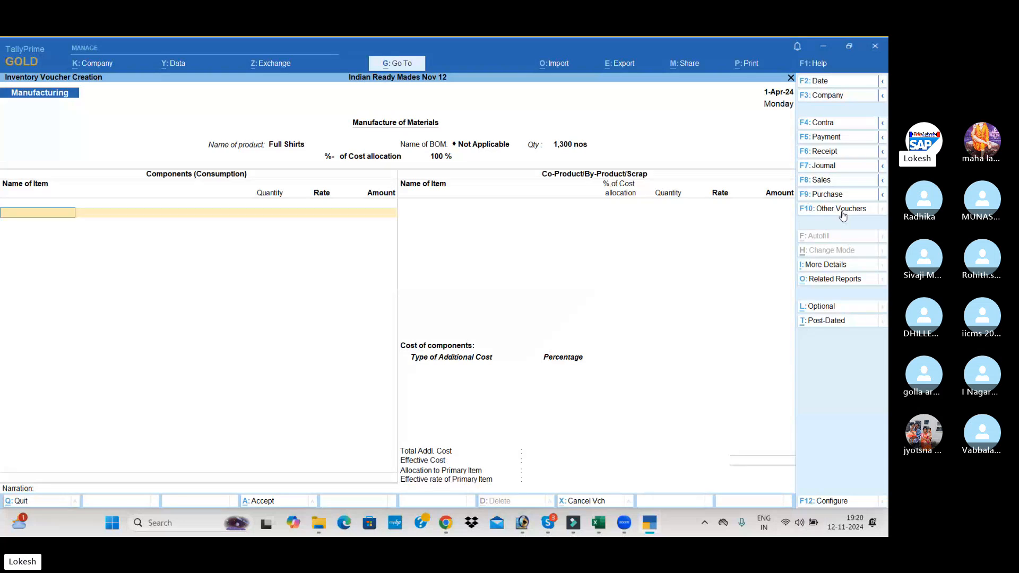
# Add 3,250 mt of Linen Cloth as the first component at the proposed rate
pyautogui.write('L')
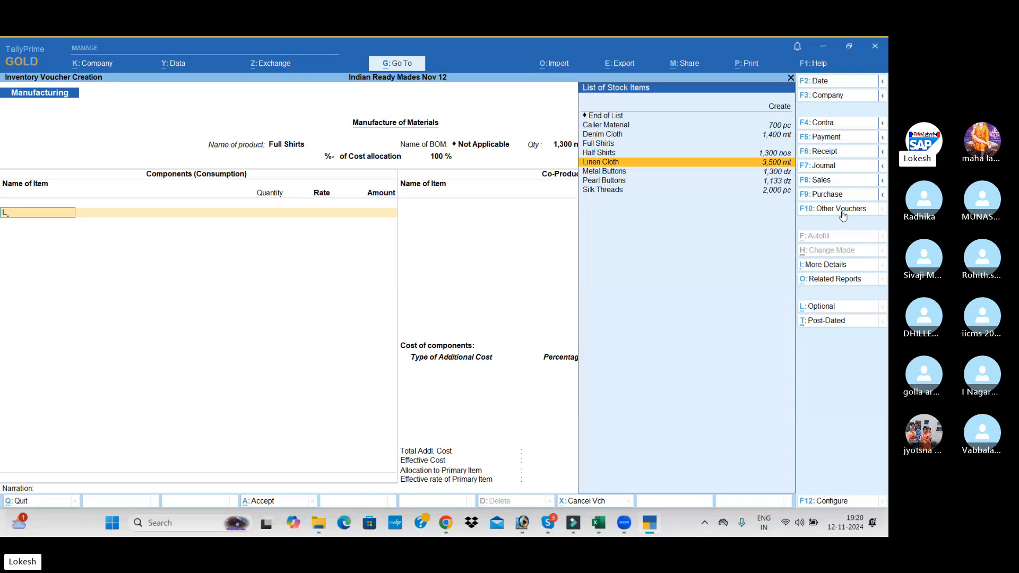
pyautogui.press('Return')
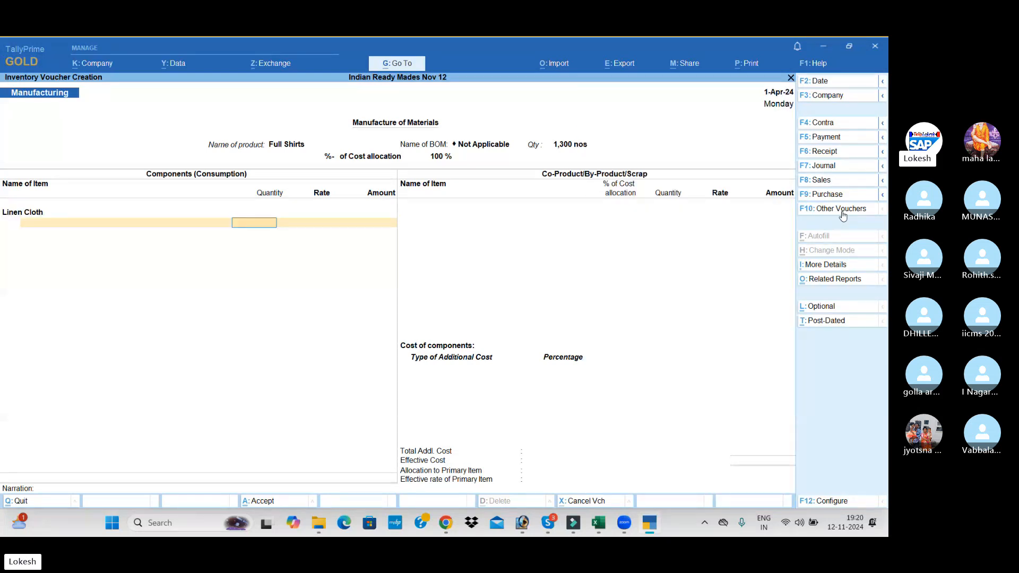
pyautogui.write('3,250')
pyautogui.press('Return')
pyautogui.press('Return')
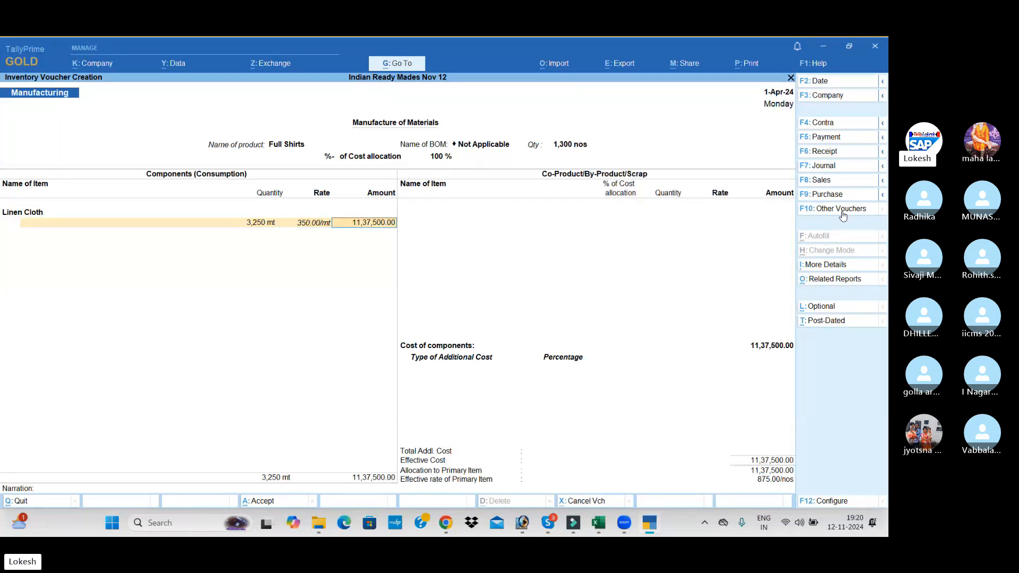
pyautogui.press('Return')
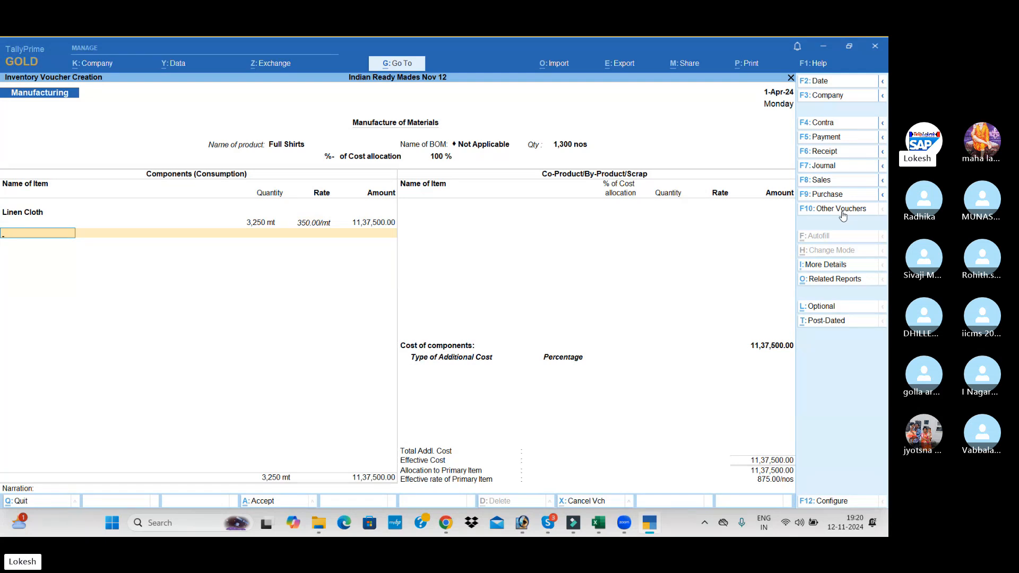
# Add 1,300 dz of Metal Buttons to the components at the proposed rate
pyautogui.write('Me')
pyautogui.press('Return')
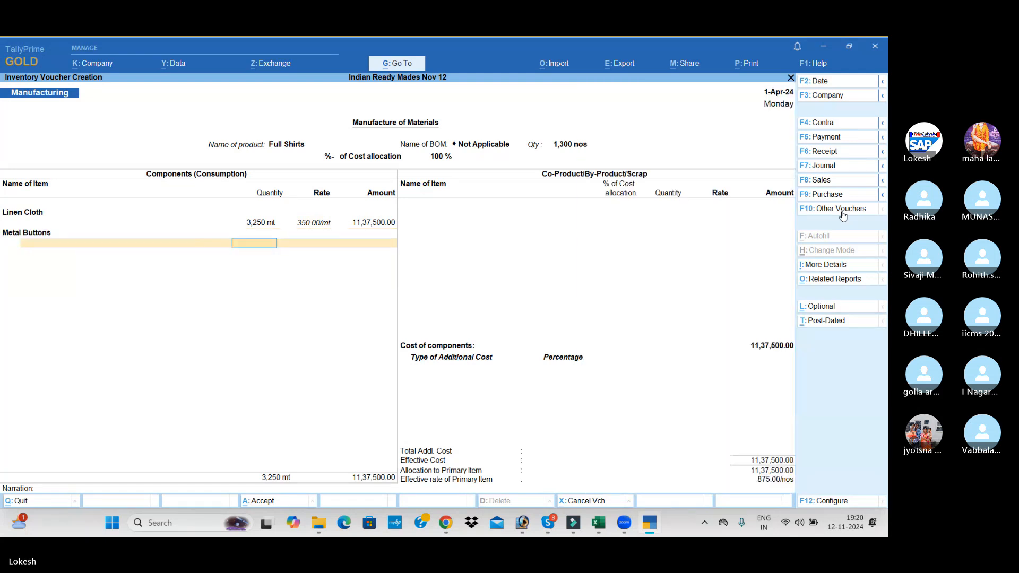
pyautogui.write('1300')
pyautogui.press('Return')
pyautogui.press('Return')
pyautogui.press('Return')
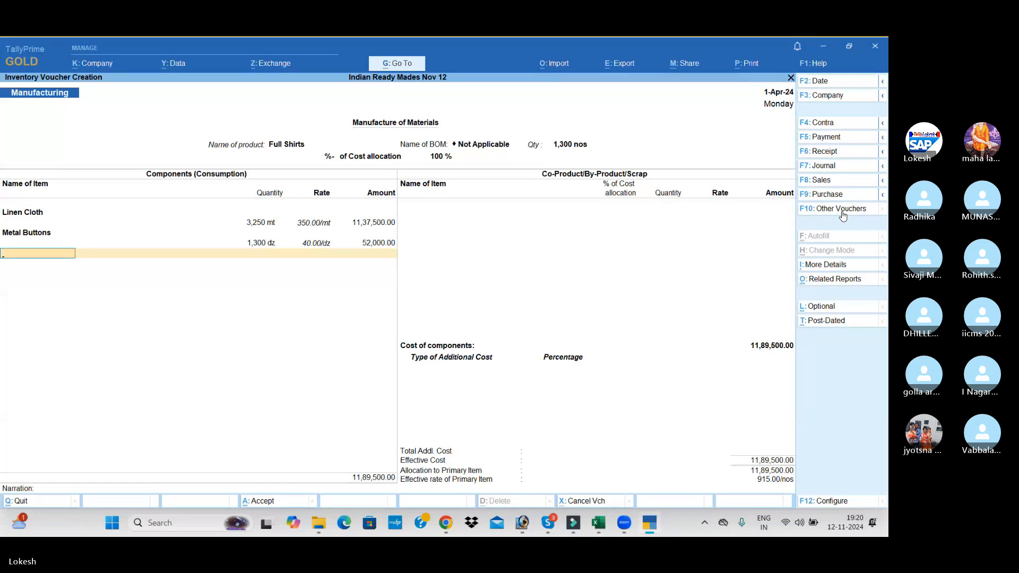
# Add 1,300 pc of Silk Threads to the components at the proposed rate
pyautogui.write('S')
pyautogui.press('Return')
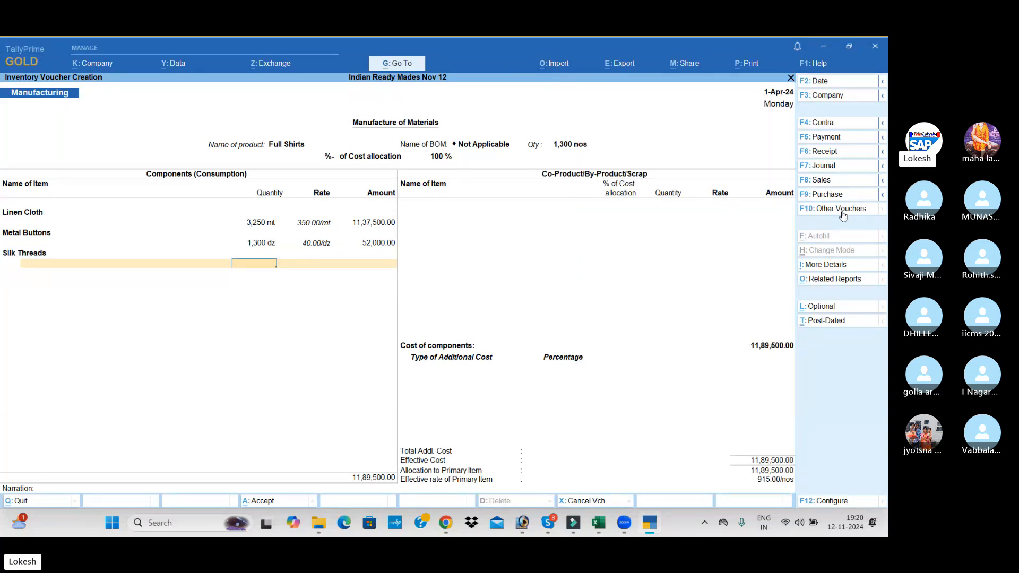
pyautogui.write('1300')
pyautogui.press('Return')
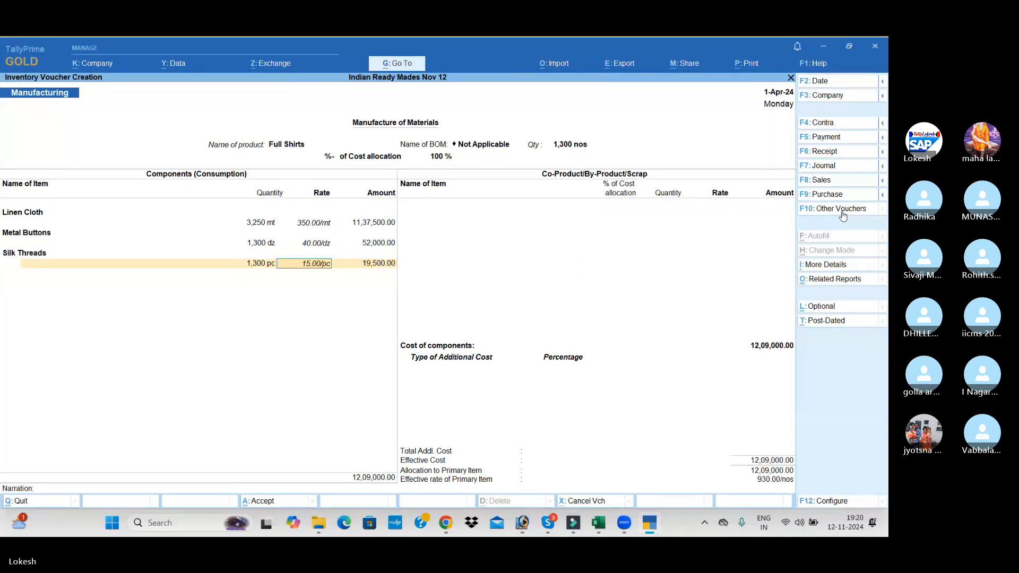
pyautogui.press('Return')
# Add Caller Material to the Full Shirts components with a quantity of 1,300 pc
pyautogui.press('Return')
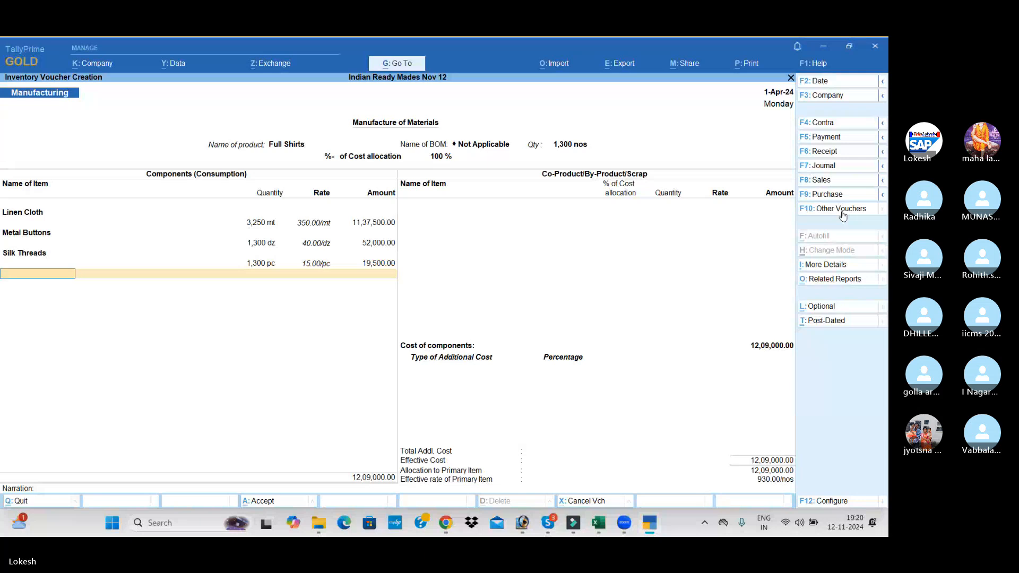
pyautogui.write('Caller Material')
pyautogui.press('Return')
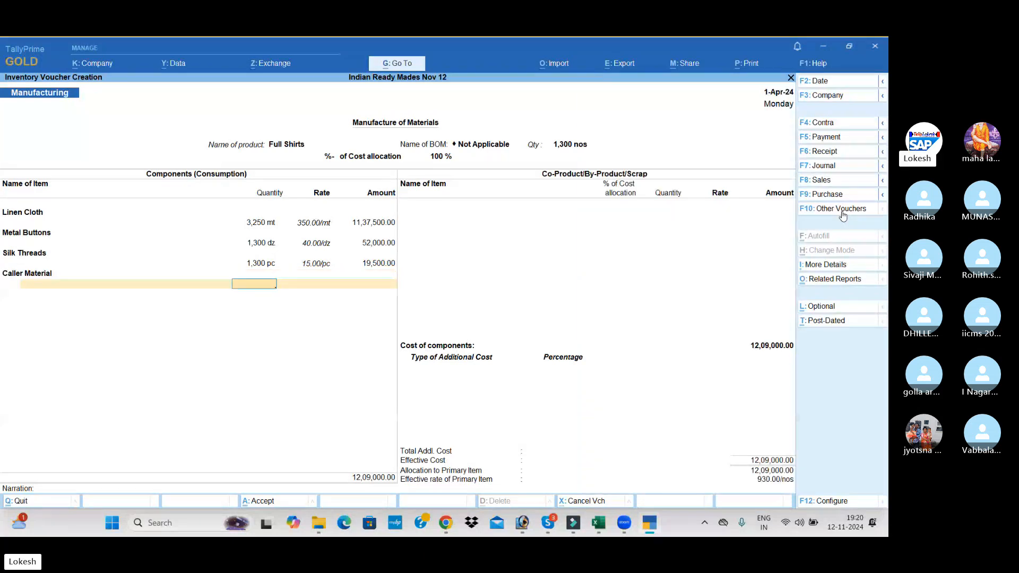
pyautogui.write('1300')
pyautogui.press('Return')
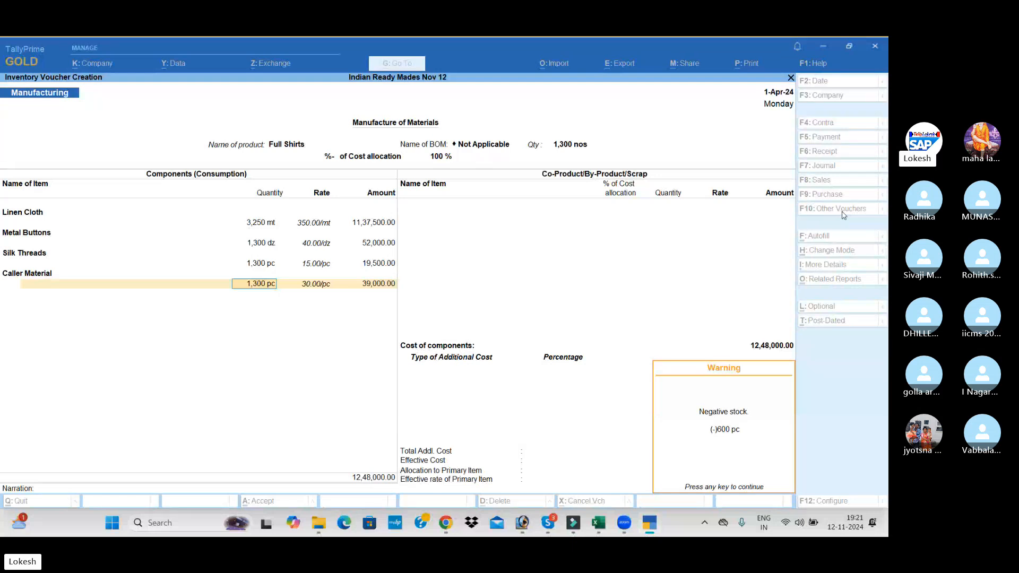
# End the component list for Full Shirts without co-products and add Wages of 52,000 as an additional cost
pyautogui.press('Return')
pyautogui.press('Return')
pyautogui.press('Return')
pyautogui.press('Return')
pyautogui.press('Return')
pyautogui.press('Return')
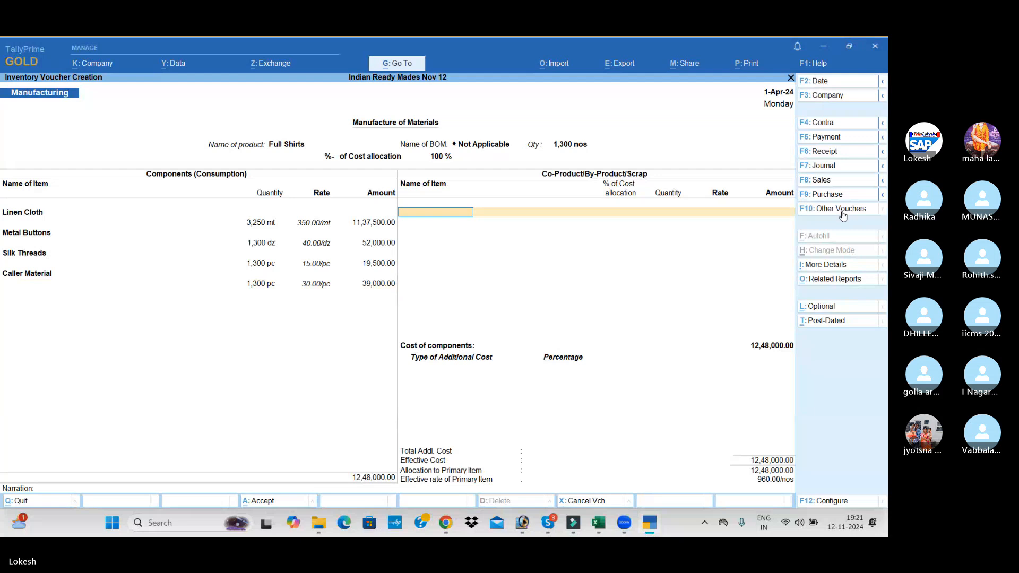
pyautogui.write('W')
pyautogui.press('Return')
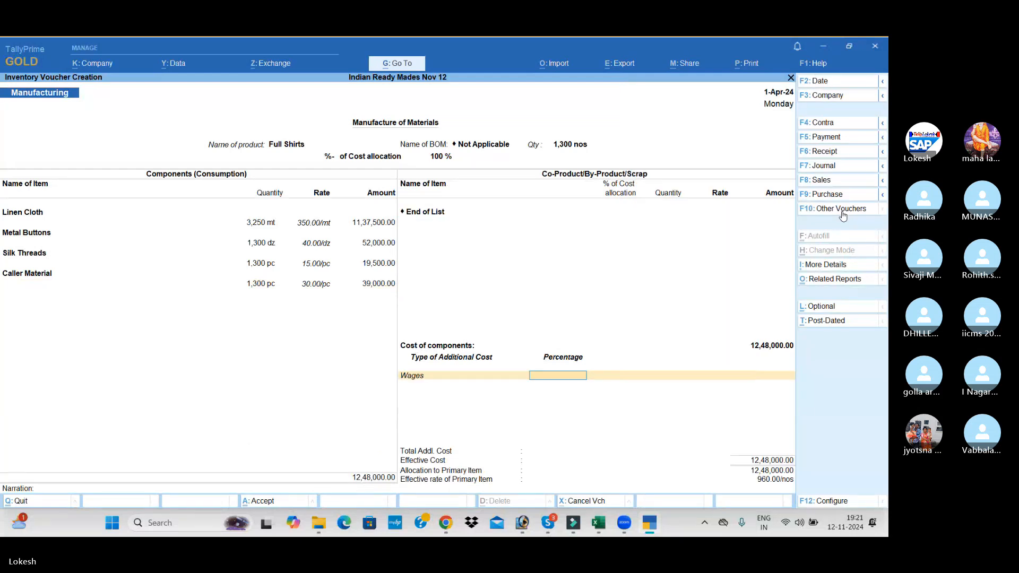
pyautogui.press('Return')
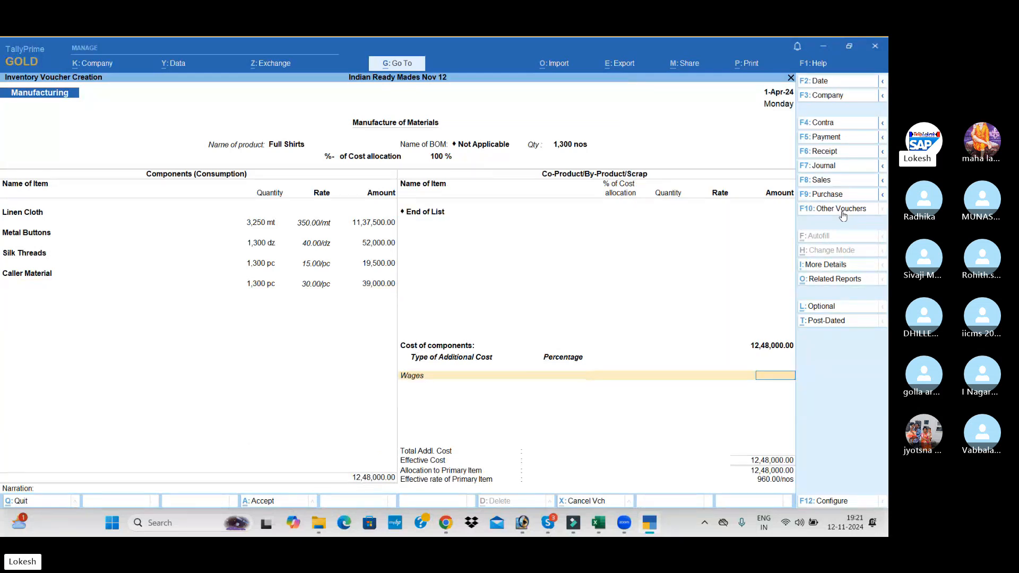
pyautogui.write('52000')
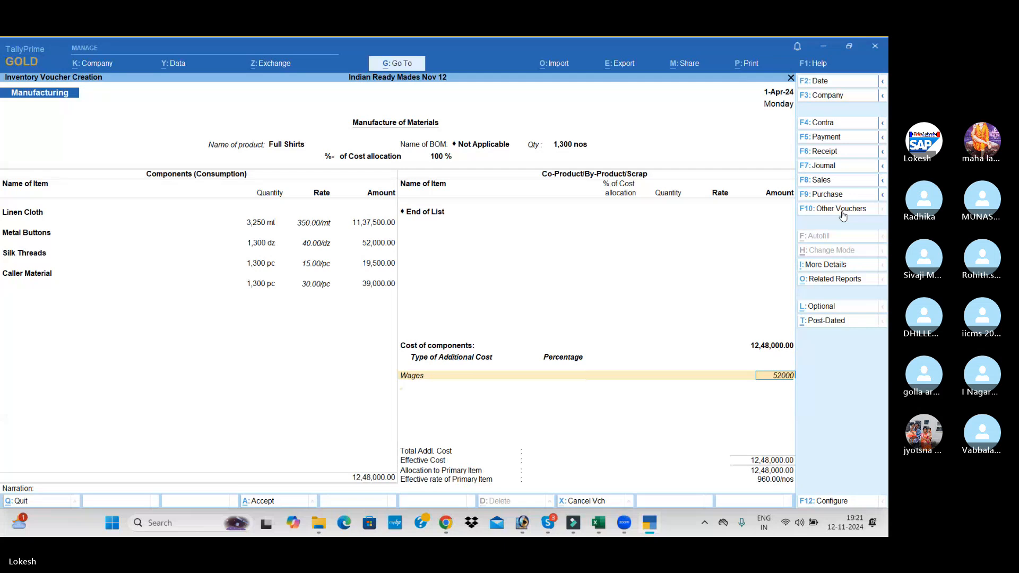
pyautogui.press('Return')
# Add Other Misc Exp of 1,30,000 as a second additional cost and save the manufacturing voucher without a narration
pyautogui.press('Down')
pyautogui.press('Return')
pyautogui.press('Return')
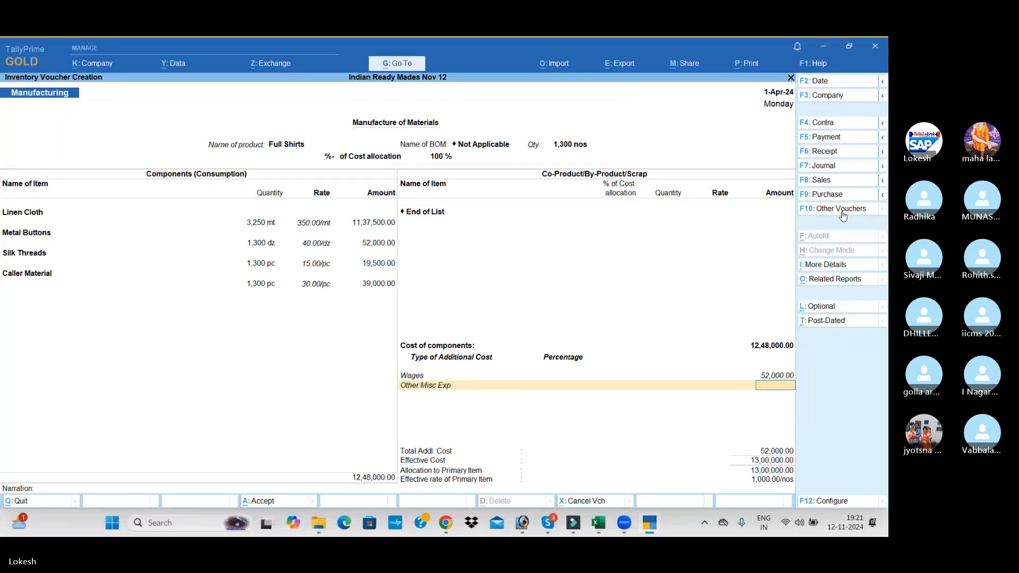
pyautogui.write('130000')
pyautogui.press('Return')
pyautogui.press('Return')
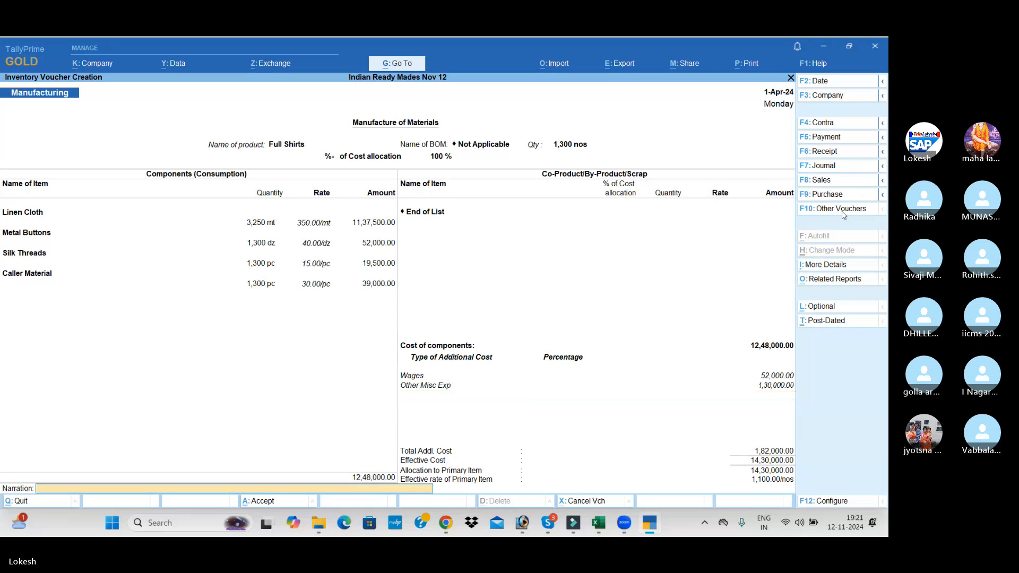
pyautogui.press('Return')
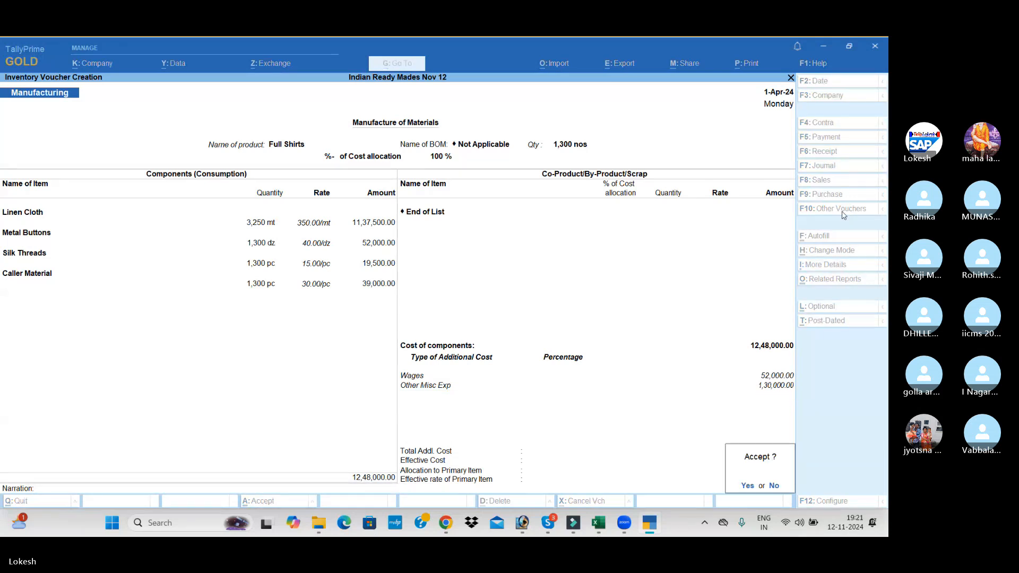
pyautogui.press('Return')
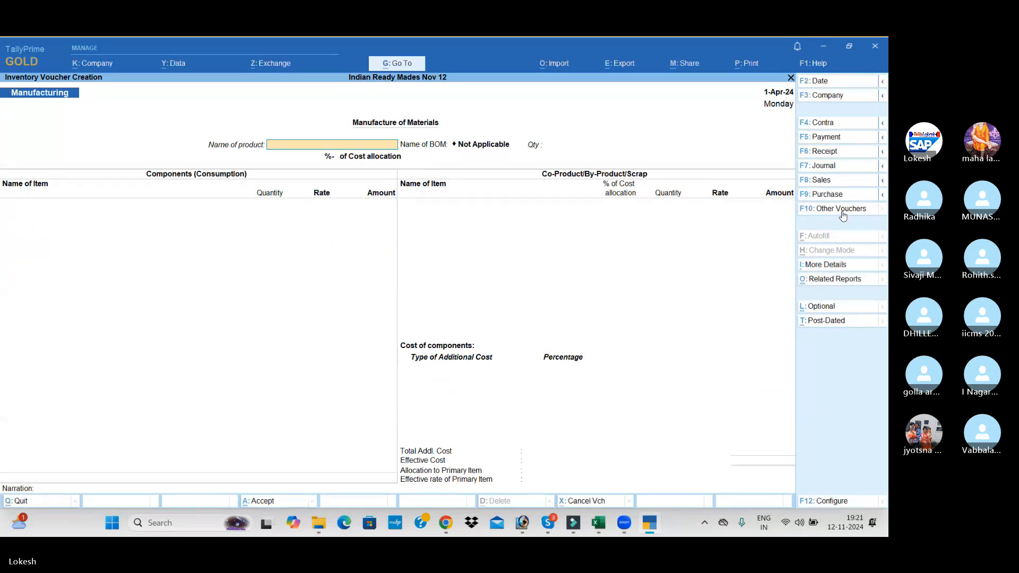
# Start a sales voucher for the party Kishore Cloth Center with Sales as the sales ledger
pyautogui.click(832, 180)
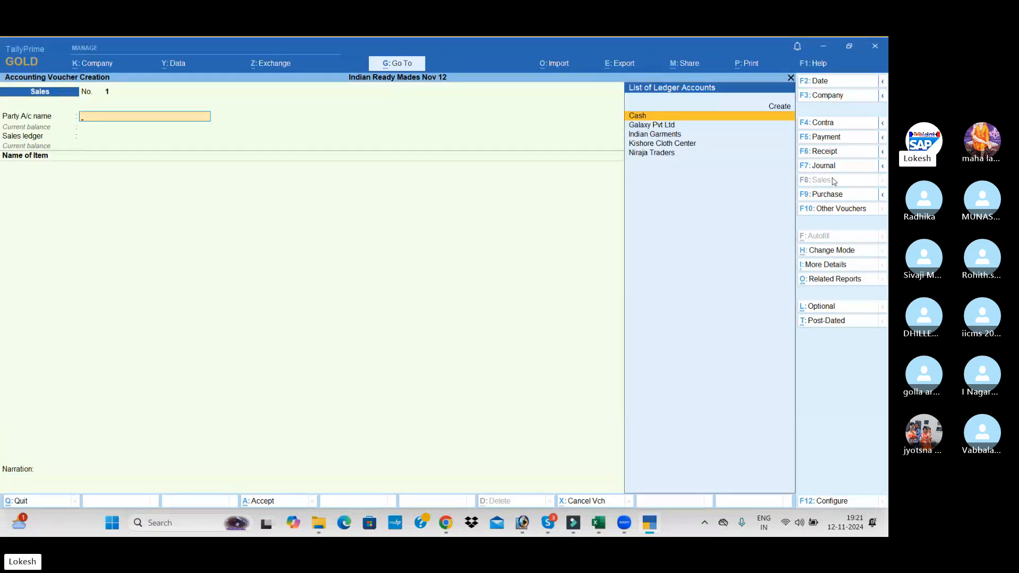
pyautogui.write('k')
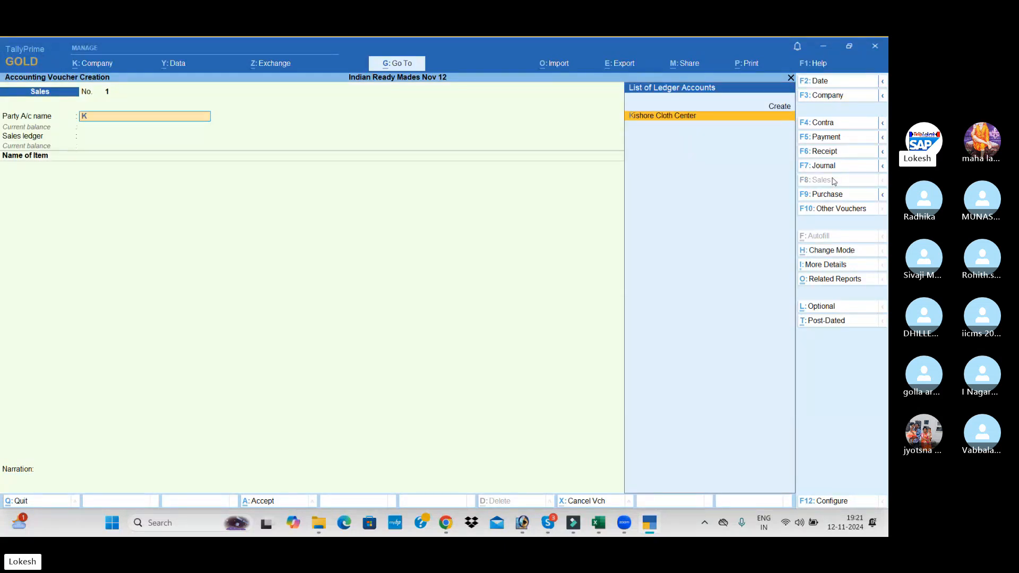
pyautogui.press('Return')
pyautogui.press('Return')
pyautogui.press('Return')
pyautogui.press('Return')
pyautogui.press('Return')
pyautogui.press('Return')
pyautogui.press('Return')
pyautogui.press('Return')
pyautogui.press('Return')
pyautogui.press('Return')
pyautogui.press('Return')
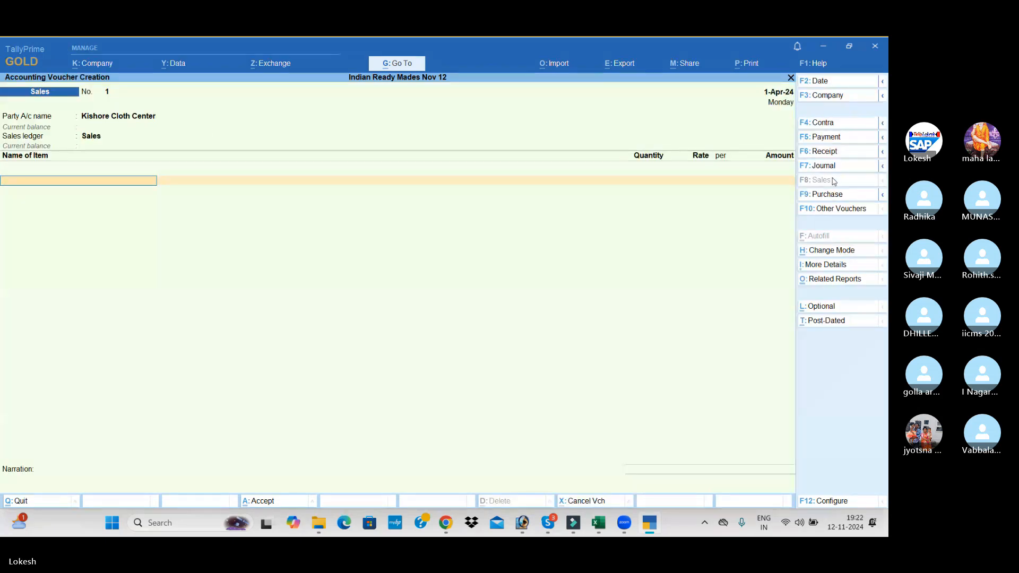
# Add 800 nos of Full Shirts to the Kishore Cloth Center sale at a rate of 1,500
pyautogui.press('Return')
pyautogui.press('BackSpace')
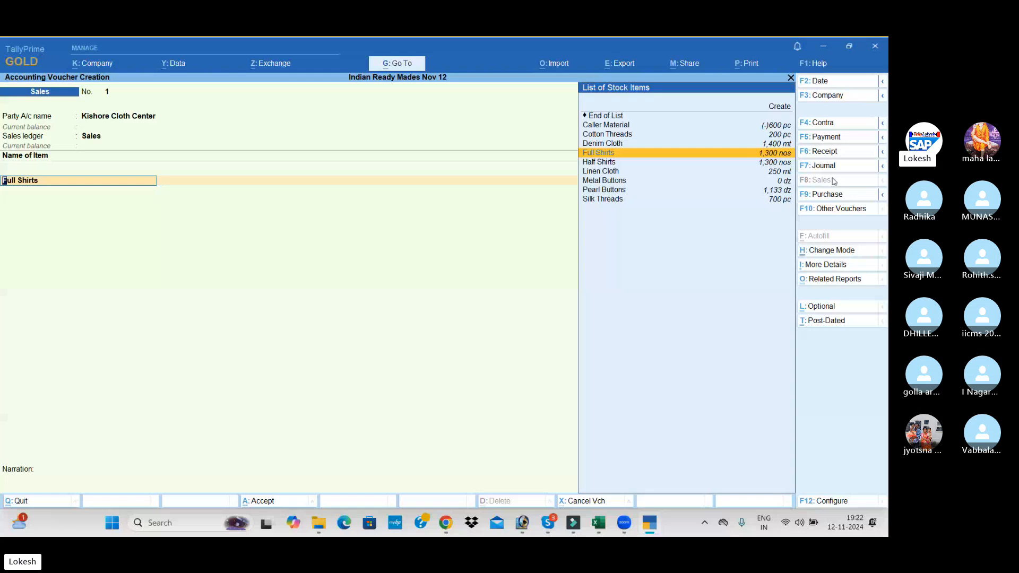
pyautogui.press('Down')
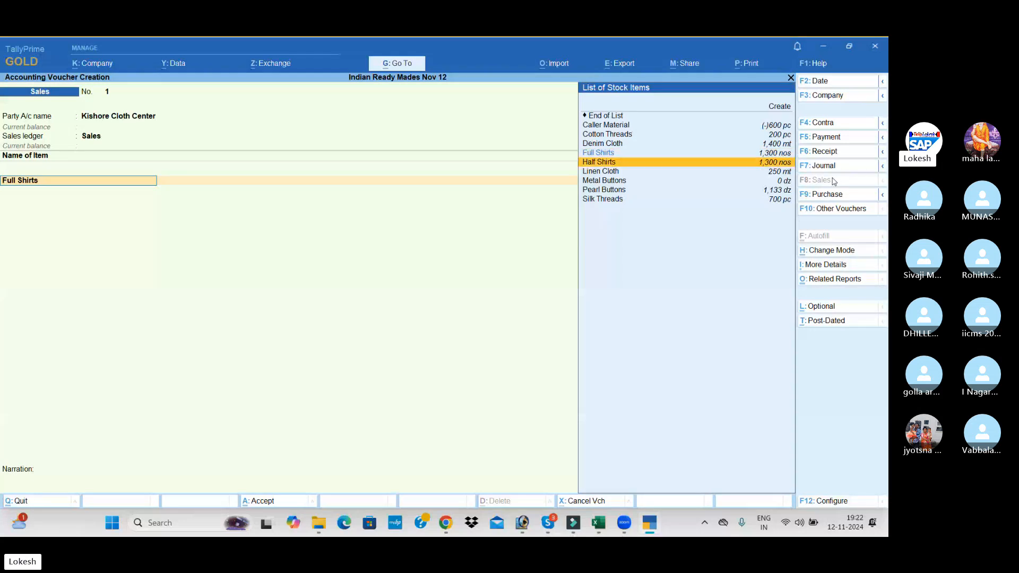
pyautogui.press('Up')
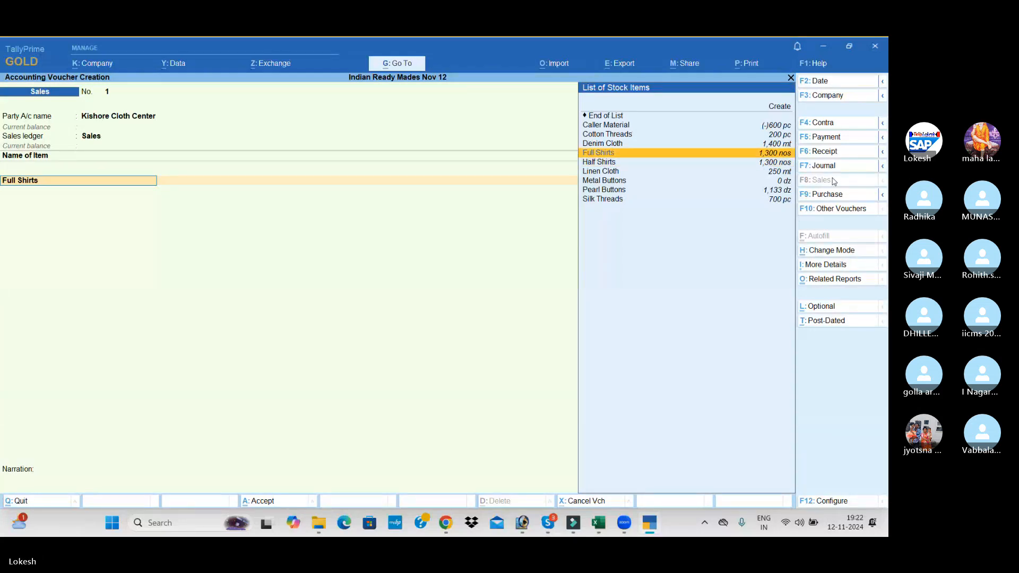
pyautogui.press('Return')
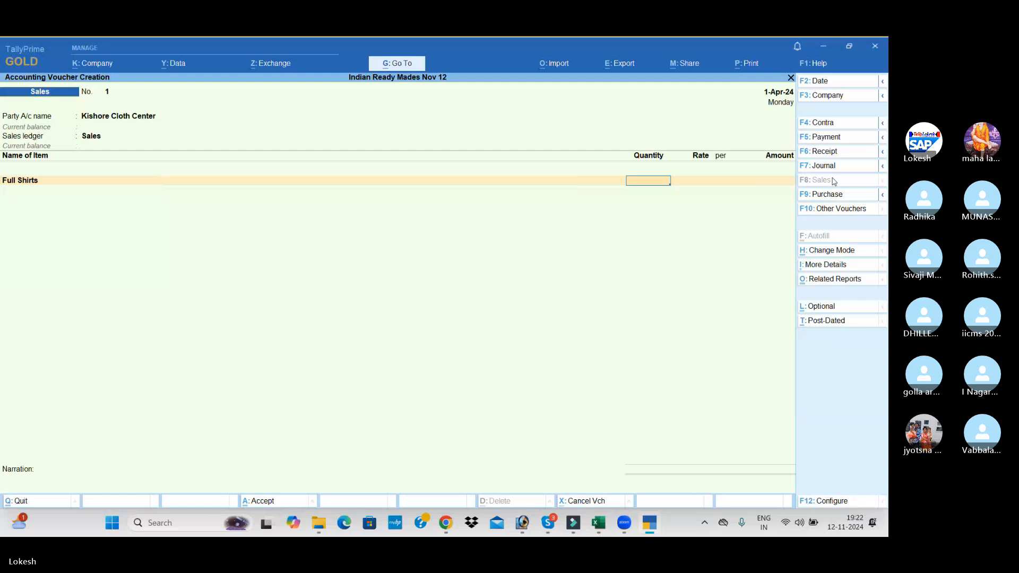
pyautogui.write('800')
pyautogui.press('Return')
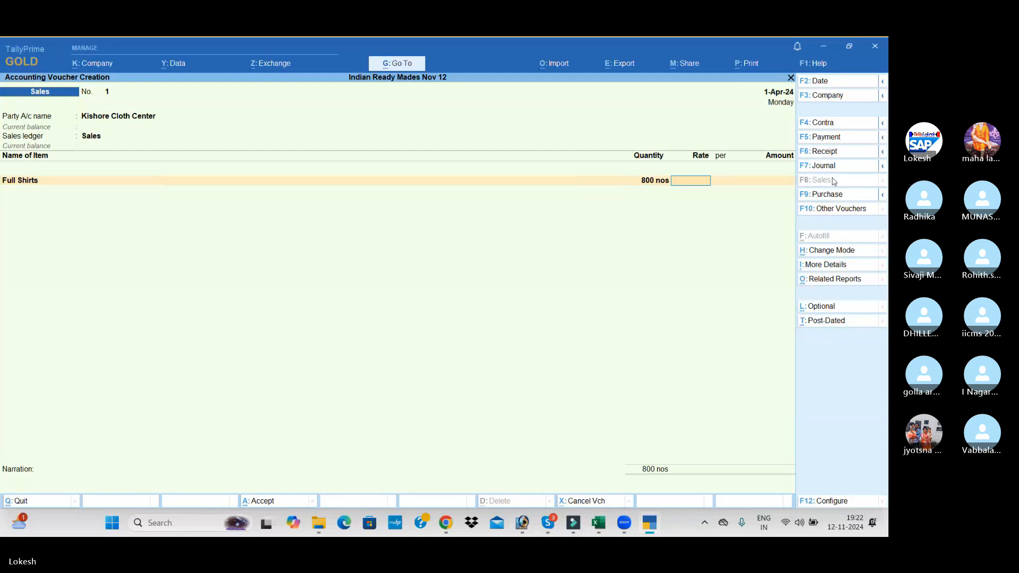
pyautogui.write('1500')
pyautogui.press('Return')
# Add 600 nos of Half Shirts at a rate of 1,000 and save the Kishore Cloth Center sales voucher
pyautogui.press('Return')
pyautogui.press('Return')
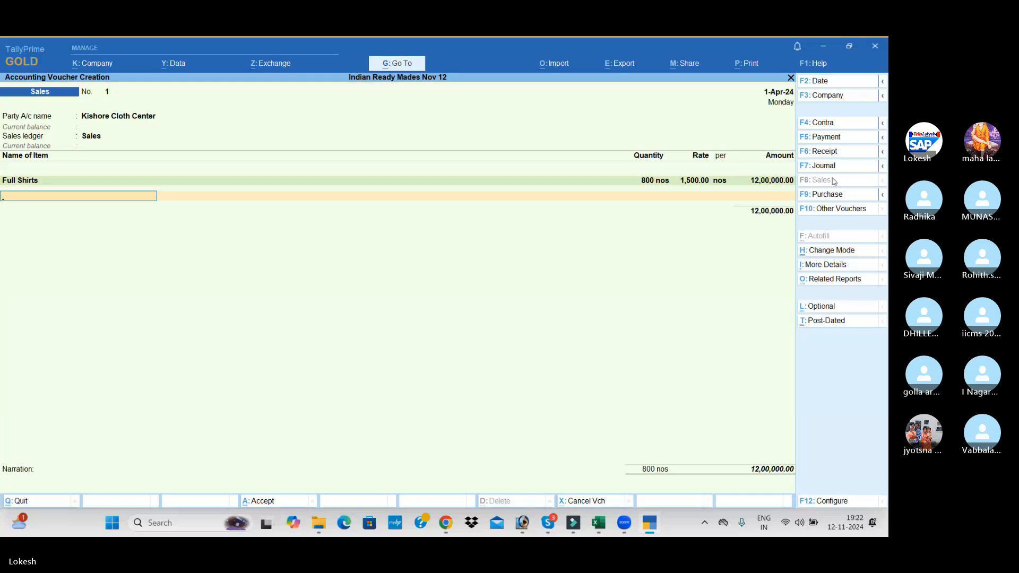
pyautogui.write('h')
pyautogui.press('Return')
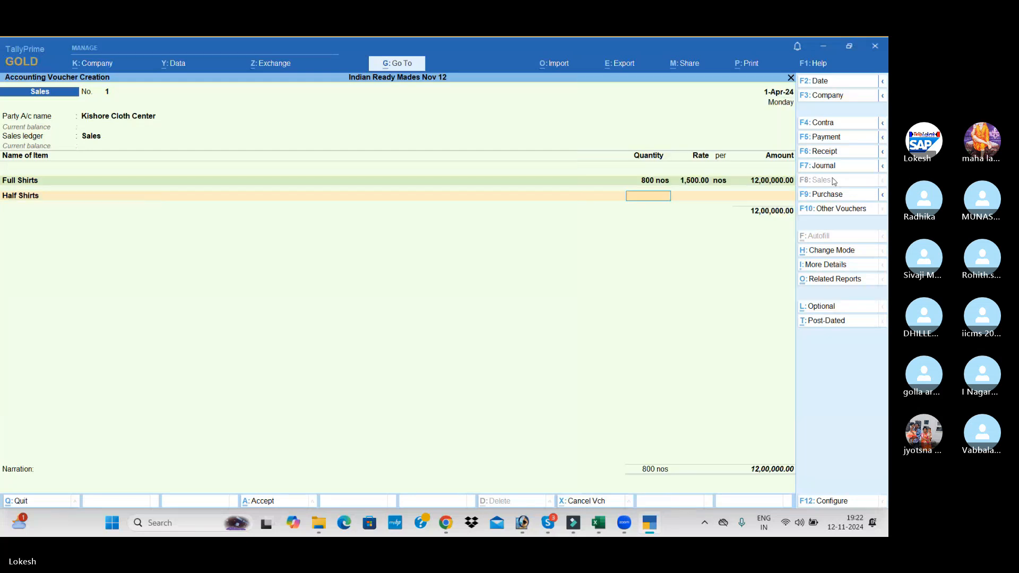
pyautogui.write('600')
pyautogui.press('Return')
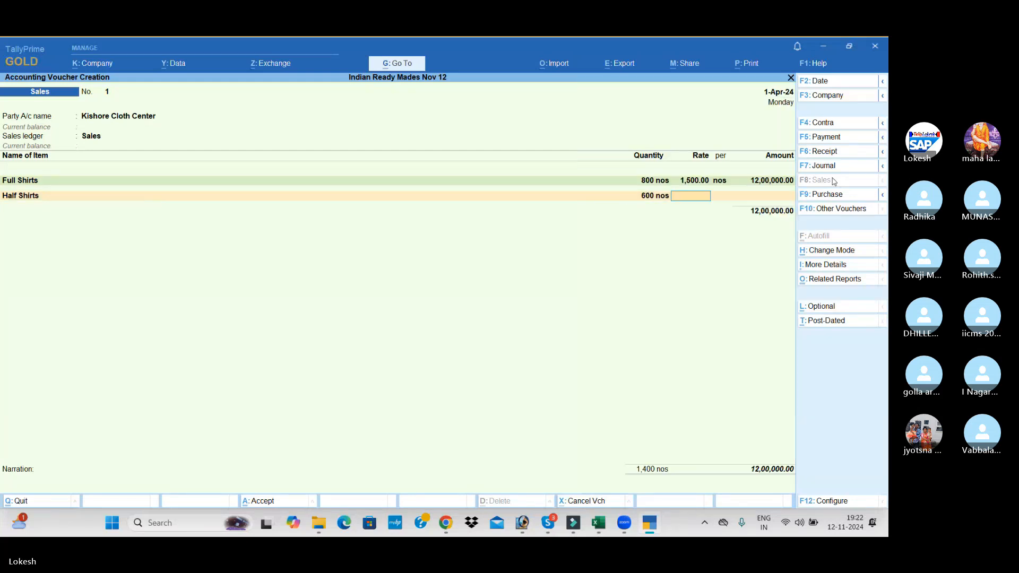
pyautogui.write('1000')
pyautogui.press('Return')
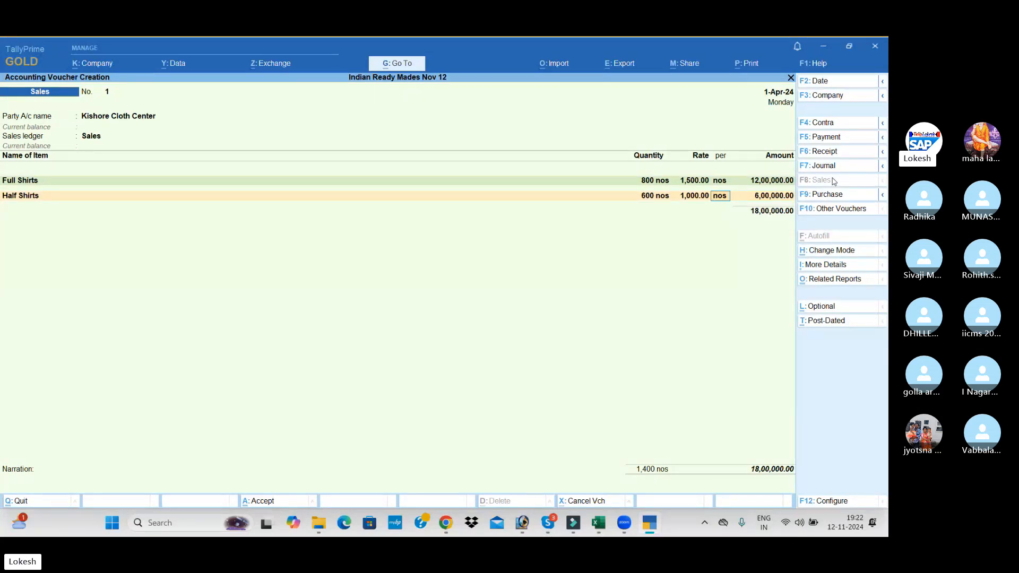
pyautogui.press('Return')
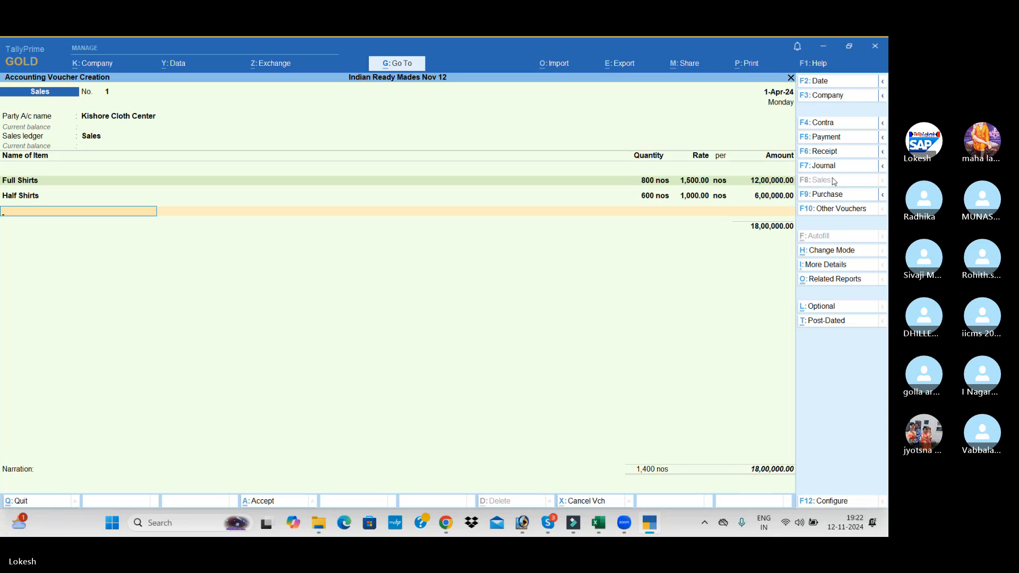
pyautogui.press('Return')
pyautogui.press('Return')
pyautogui.press('Return')
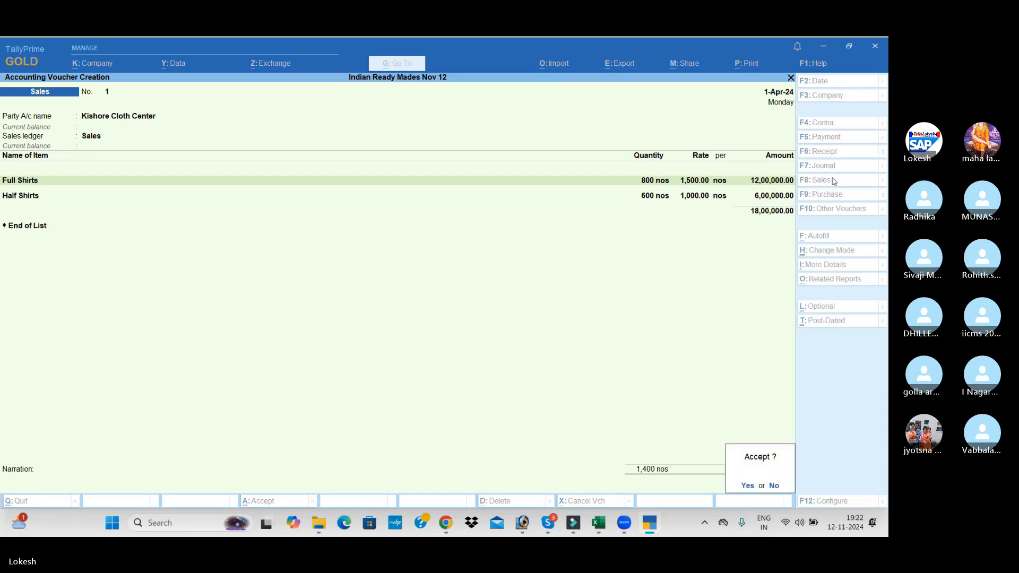
# Begin a second sales voucher with Cash as the party and Sales as the ledger, leaving the dispatch details blank
pyautogui.press('Return')
pyautogui.press('Return')
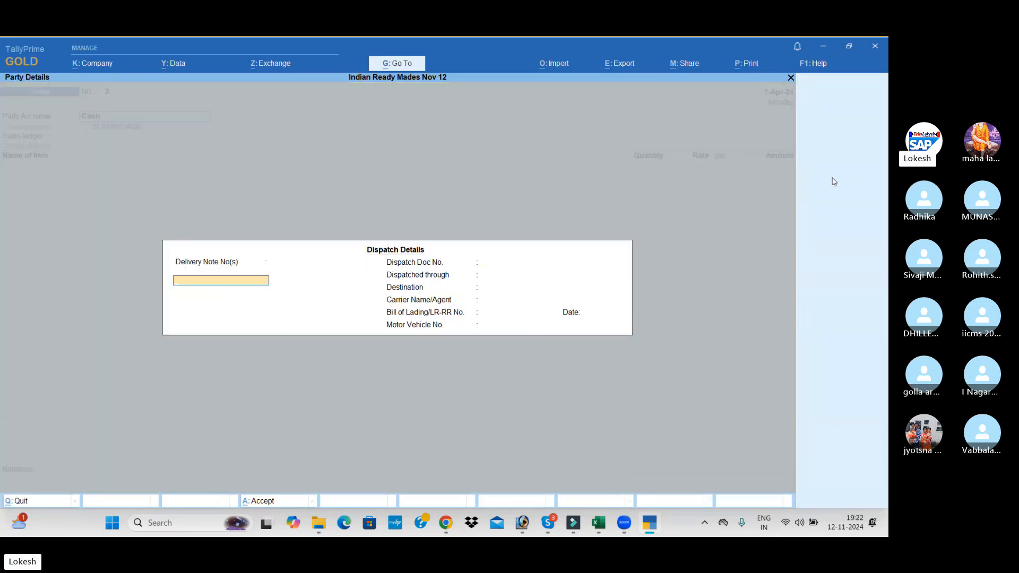
pyautogui.press('Return')
pyautogui.press('Return')
pyautogui.press('Return')
pyautogui.press('Return')
pyautogui.press('Return')
pyautogui.press('Return')
pyautogui.press('Return')
pyautogui.press('Return')
pyautogui.press('Return')
pyautogui.press('Return')
pyautogui.press('Return')
pyautogui.press('Return')
pyautogui.press('Return')
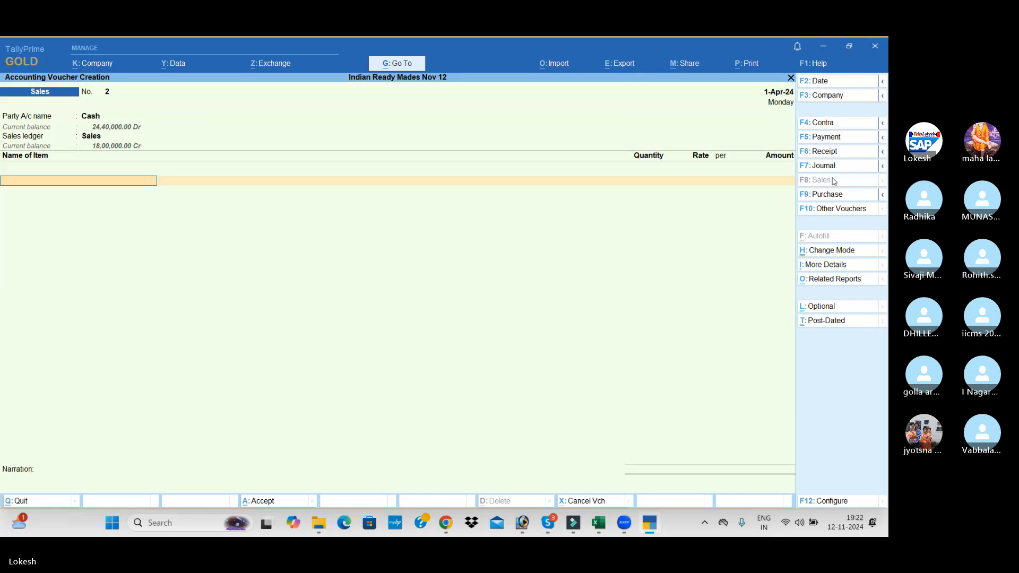
# Add 500 nos of Full Shirts to the cash sale at a rate of 1,400
pyautogui.write('F')
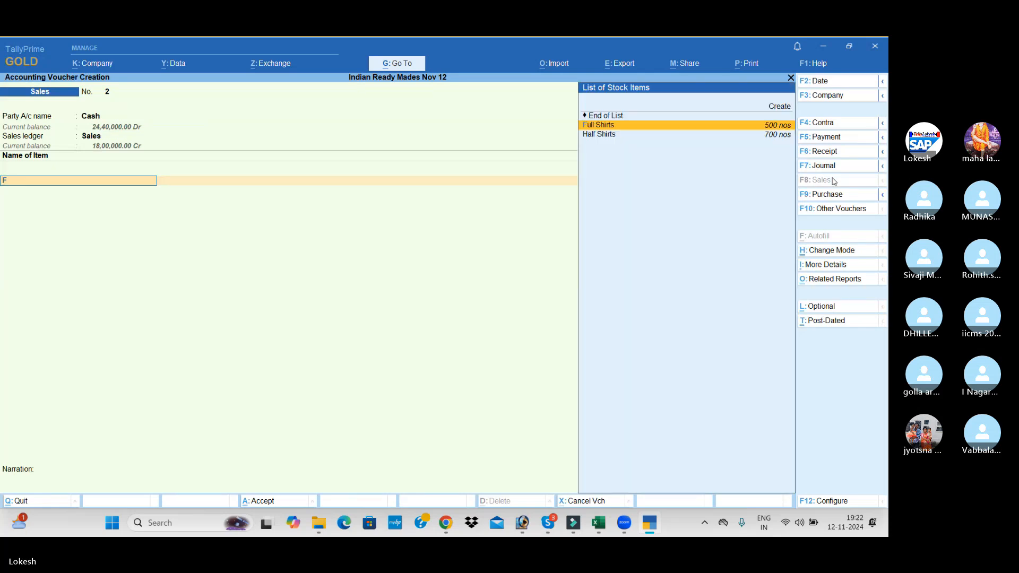
pyautogui.press('Return')
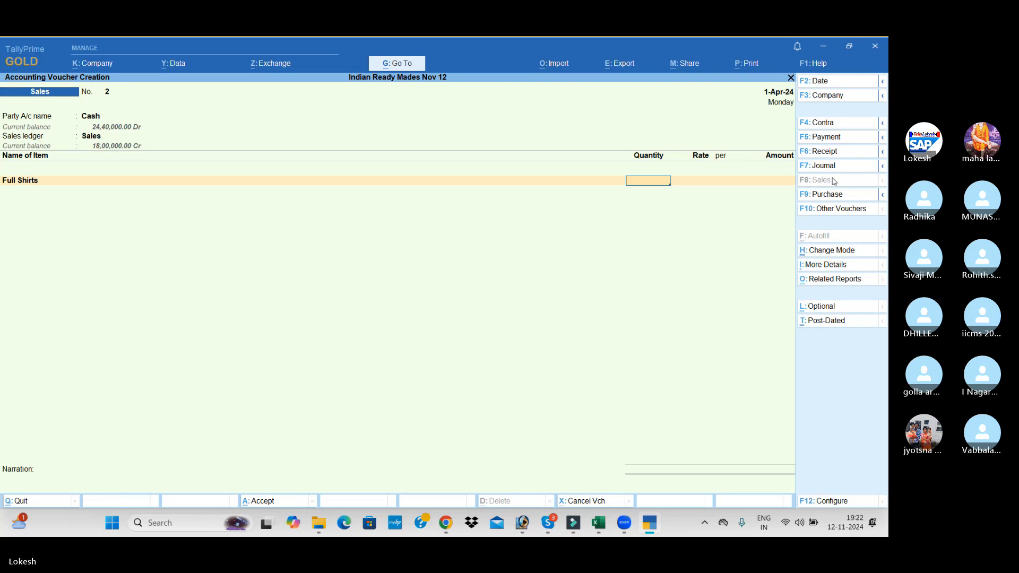
pyautogui.write('500')
pyautogui.press('Return')
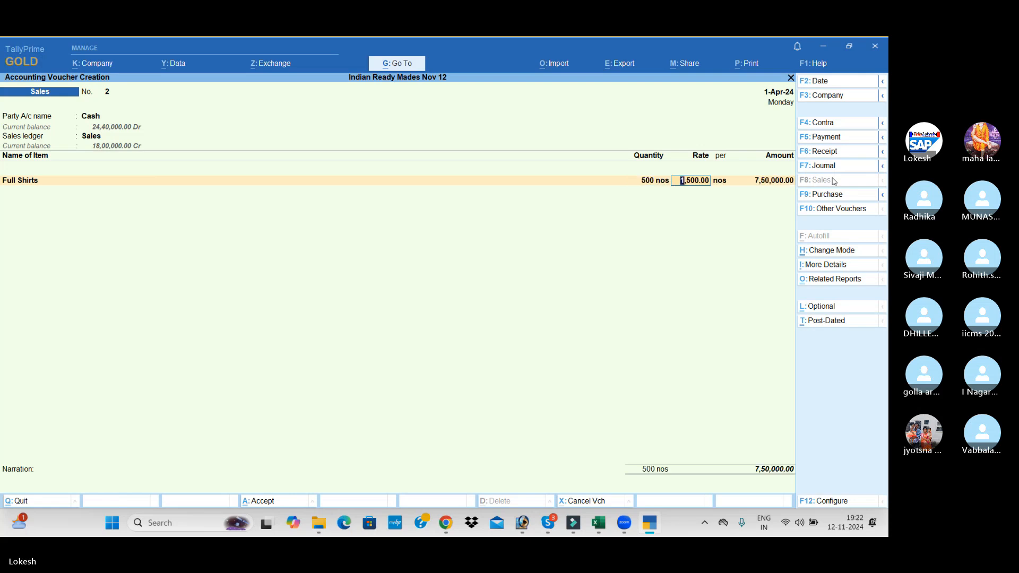
pyautogui.write('1400')
pyautogui.press('Return')
pyautogui.press('Return')
pyautogui.press('Return')
# Add 700 nos of Half Shirts at a rate of 900 and save the cash sales voucher without a narration
pyautogui.write('h')
pyautogui.press('Return')
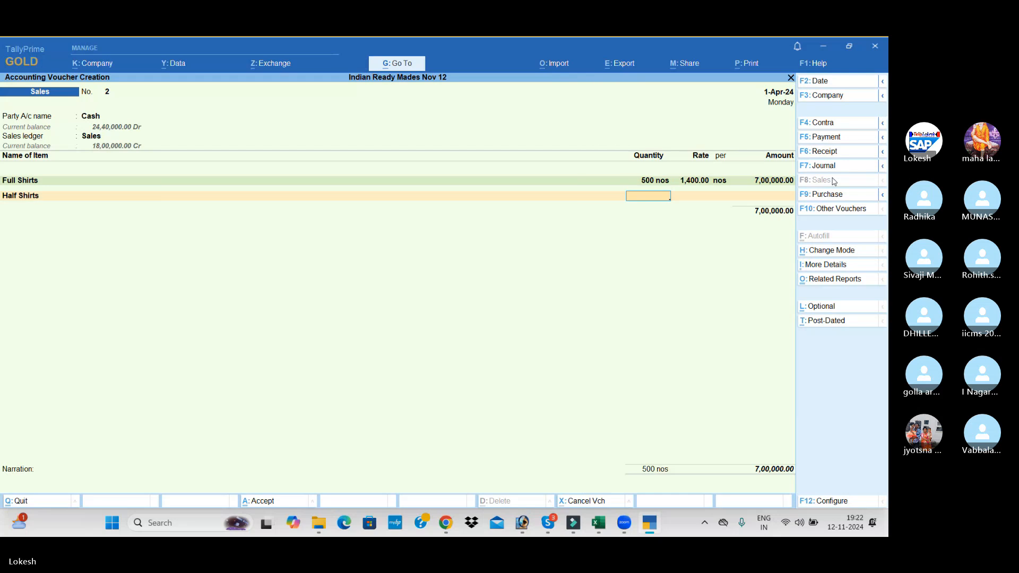
pyautogui.write('700')
pyautogui.press('Return')
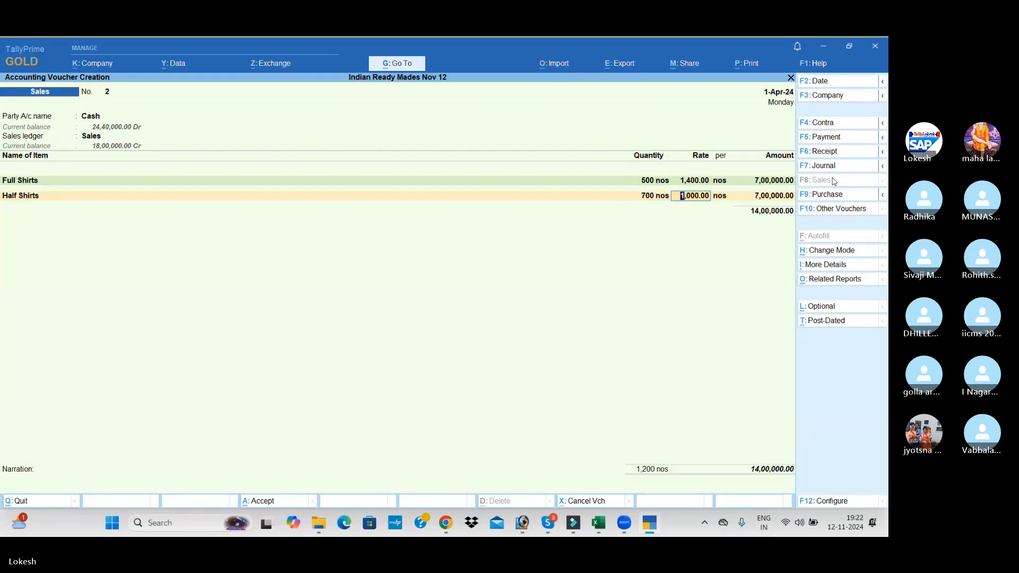
pyautogui.write('900')
pyautogui.press('Return')
pyautogui.press('Return')
pyautogui.press('Return')
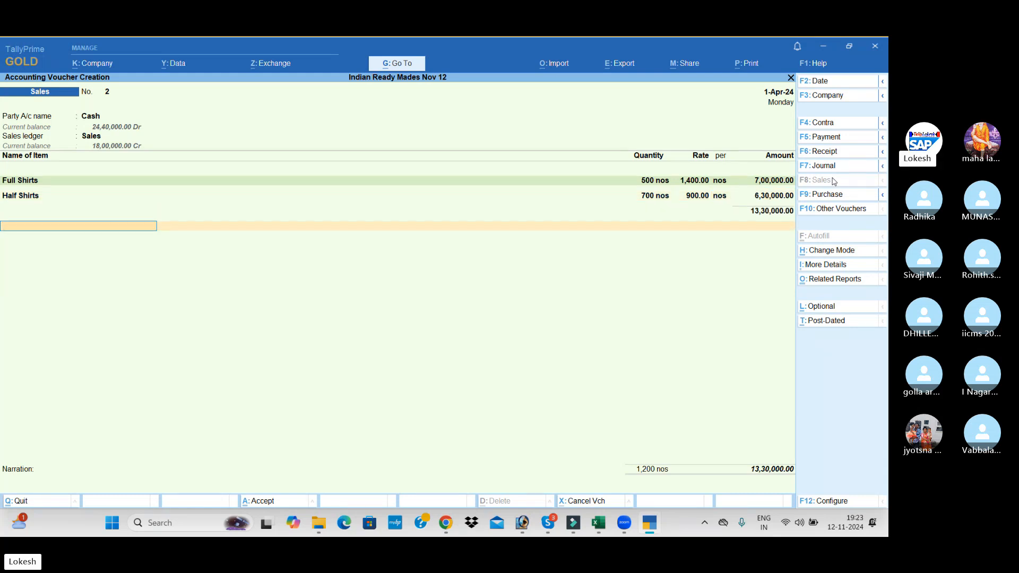
pyautogui.press('Return')
pyautogui.press('Return')
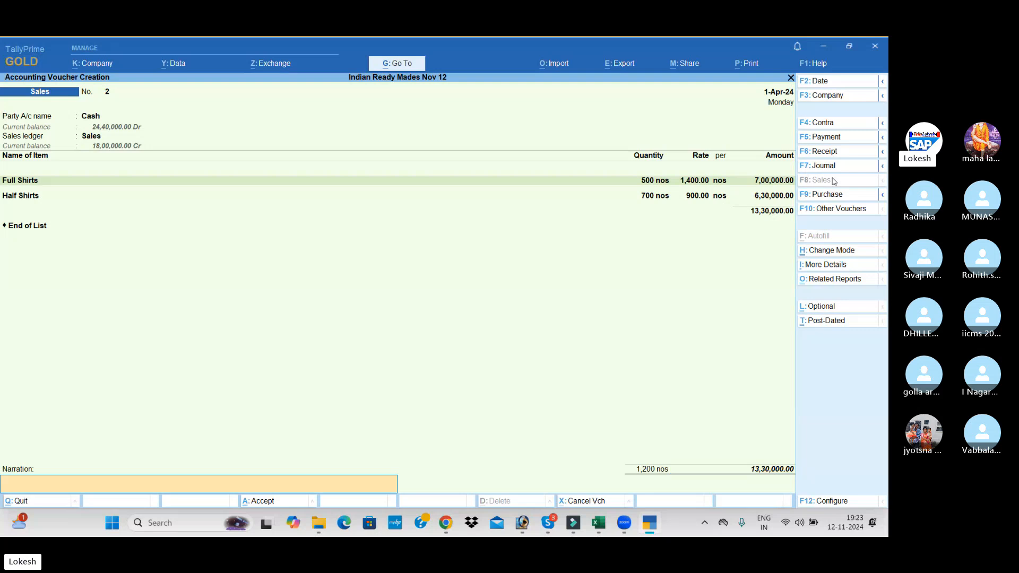
pyautogui.press('Return')
pyautogui.press('Return')
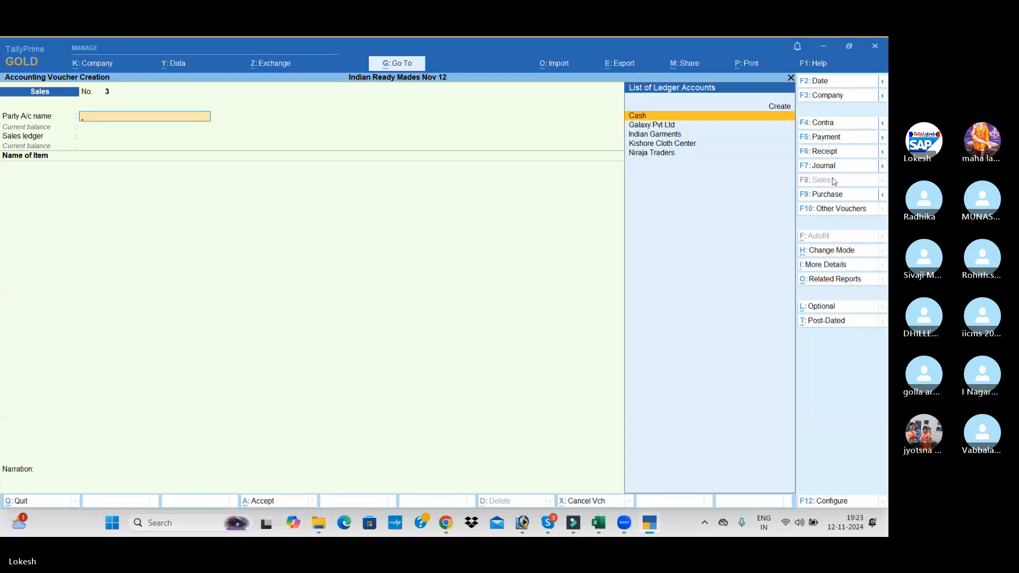
# Leave voucher creation and review the vouchers recorded for 1-Apr-24 in the Day Book
pyautogui.press('Escape')
pyautogui.press('Return')
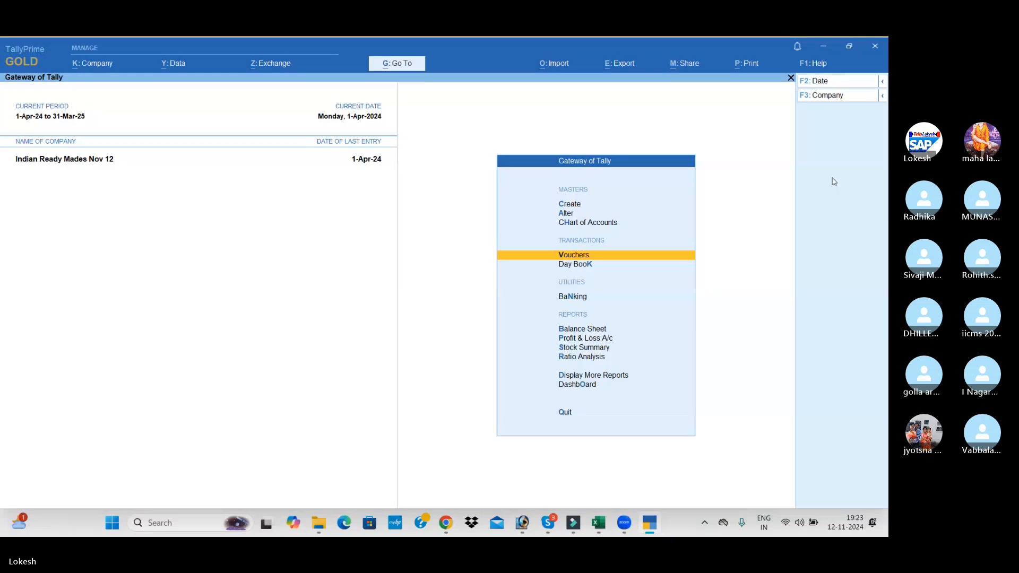
pyautogui.press('Down')
pyautogui.press('Return')
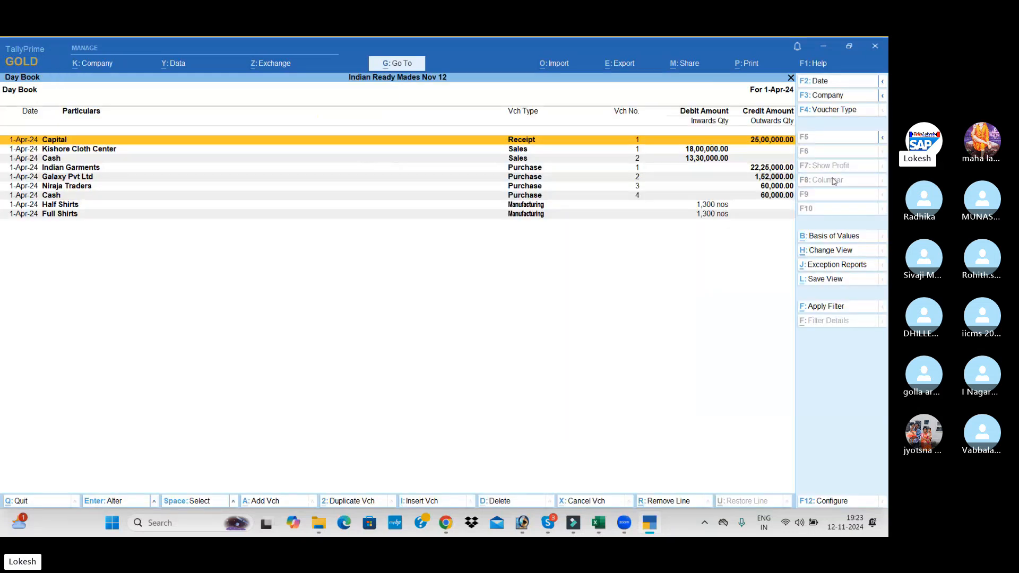
pyautogui.press('Down')
pyautogui.press('Down')
pyautogui.press('Down')
pyautogui.press('Down')
pyautogui.press('Down')
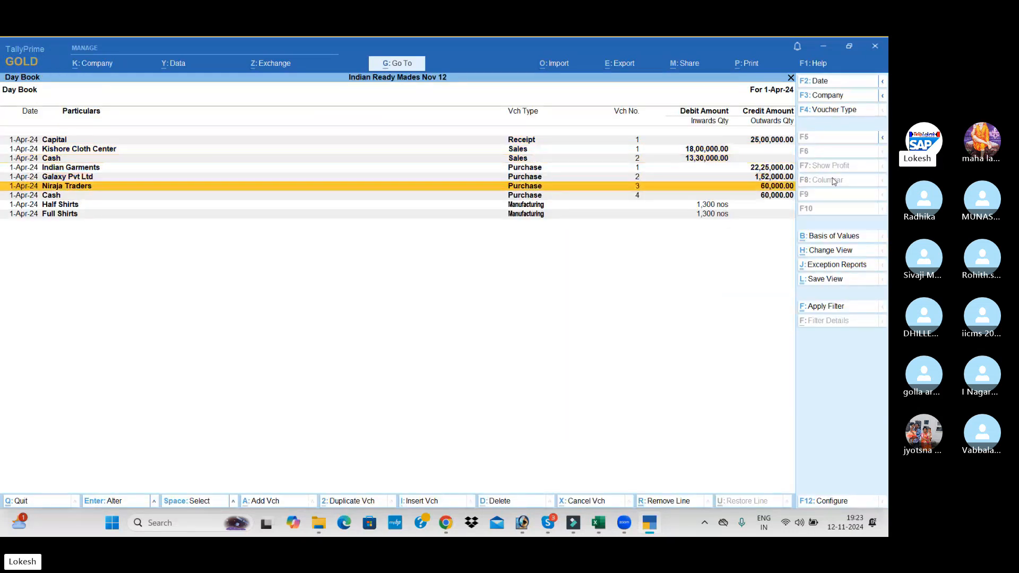
pyautogui.press('Down')
pyautogui.press('Down')
pyautogui.press('Down')
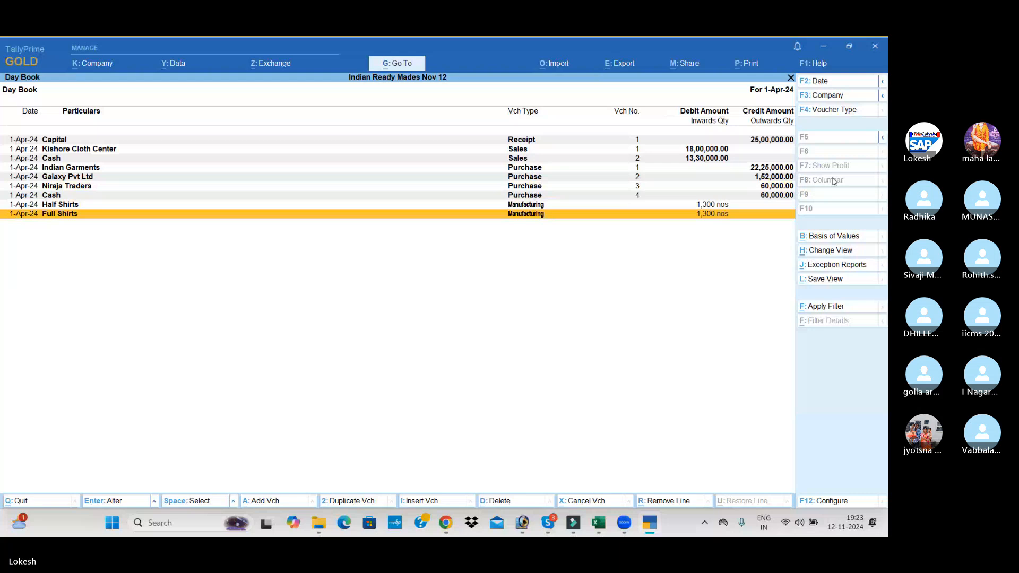
pyautogui.press('Escape')
# View the Profit & Loss A/c in detailed form and go through its stock, purchase, expense and profit lines
pyautogui.press('Down')
pyautogui.press('Down')
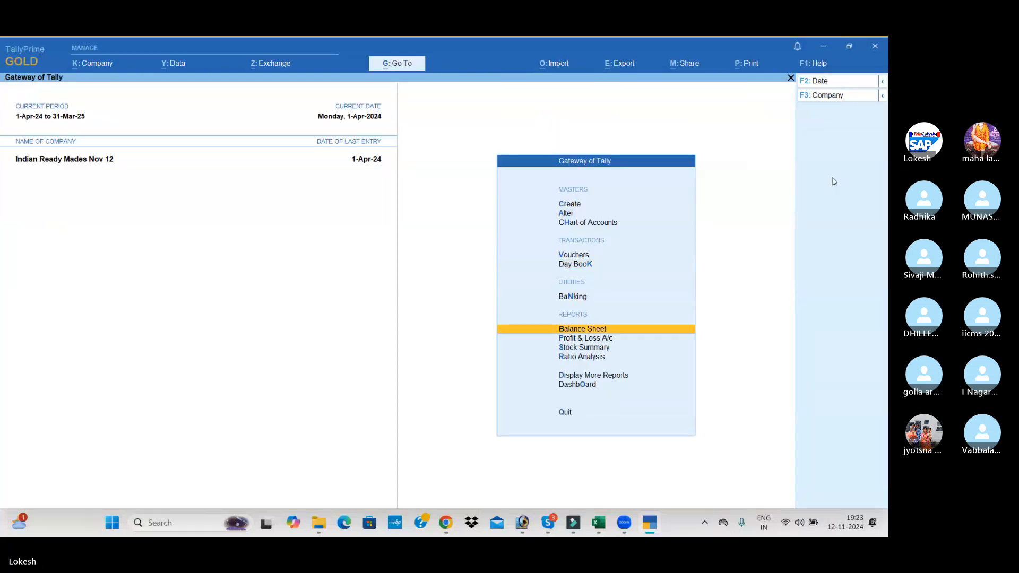
pyautogui.press('Down')
pyautogui.press('Return')
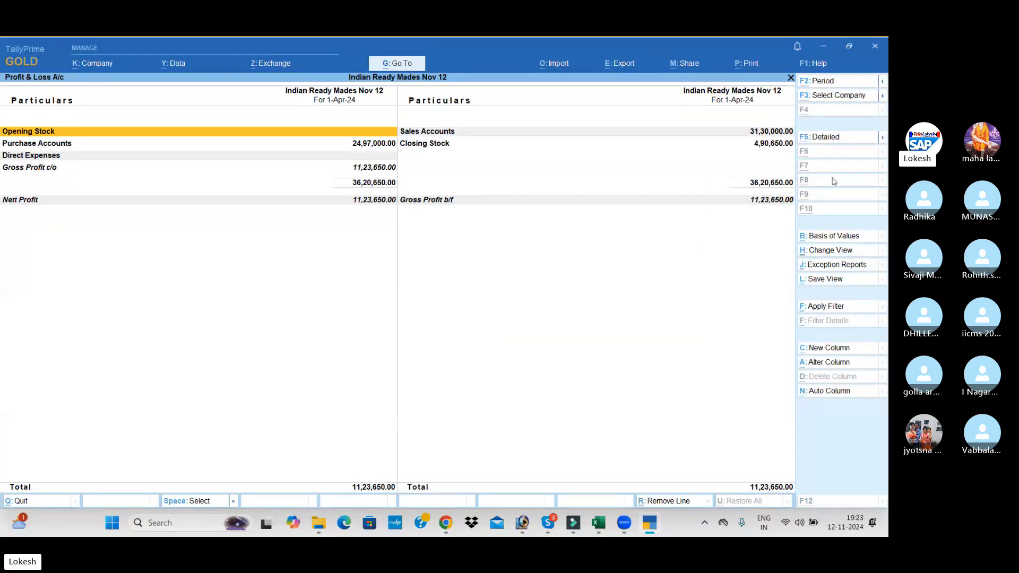
pyautogui.hotkey('alt', 'F5')
pyautogui.press('Down')
pyautogui.press('Down')
pyautogui.press('Down')
pyautogui.press('Down')
pyautogui.press('Down')
pyautogui.press('Down')
pyautogui.press('Down')
pyautogui.press('Down')
pyautogui.press('Down')
pyautogui.press('Down')
pyautogui.press('Down')
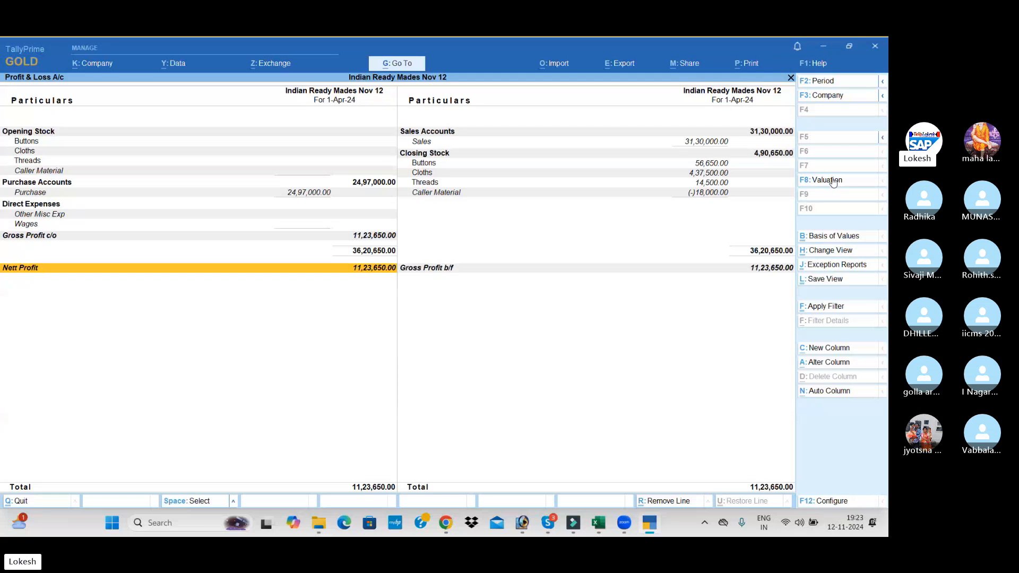
pyautogui.press('Escape')
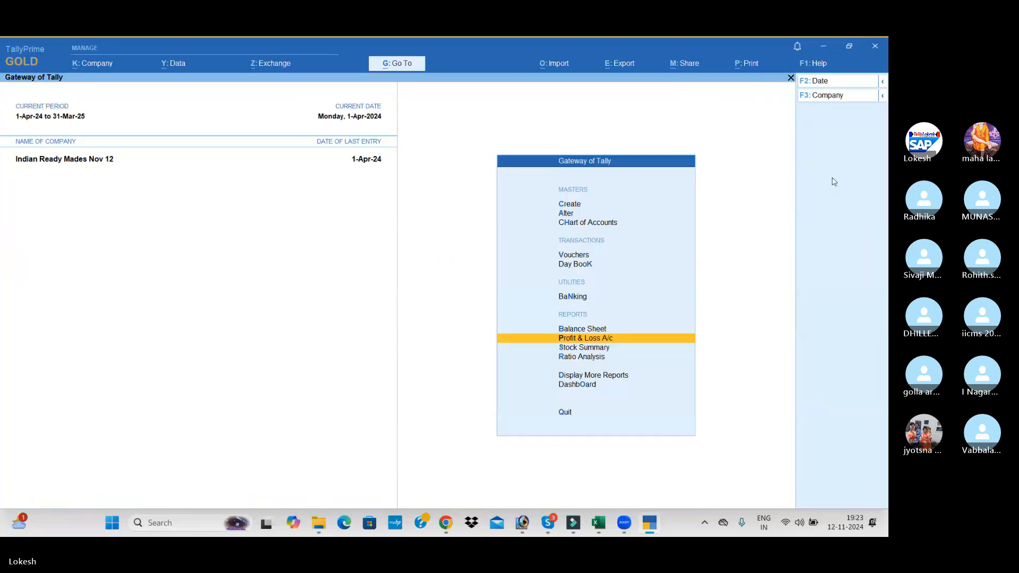
# View the Stock Summary in detailed form with the items under each stock group
pyautogui.press('alt')
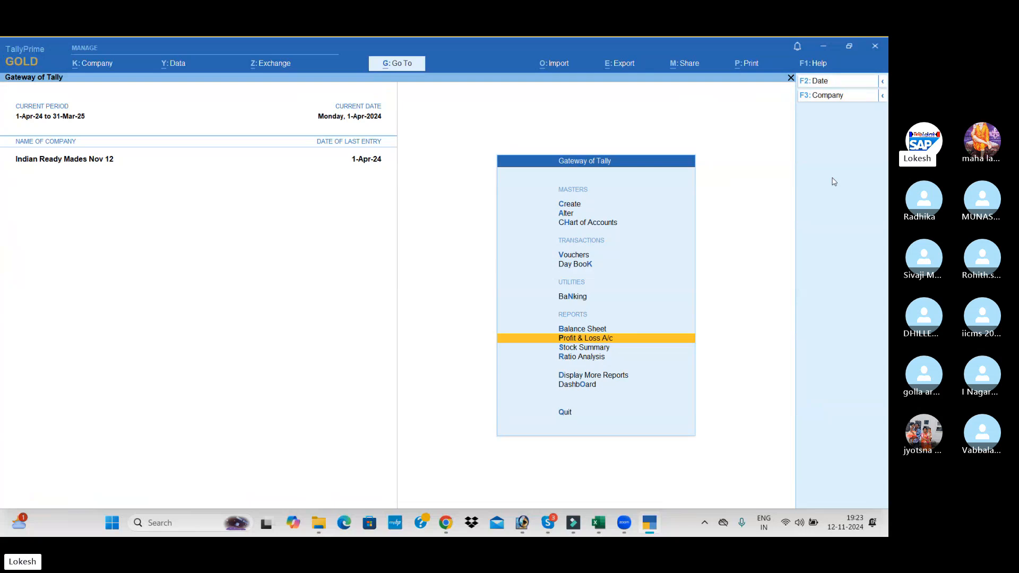
pyautogui.press('Down')
pyautogui.press('Return')
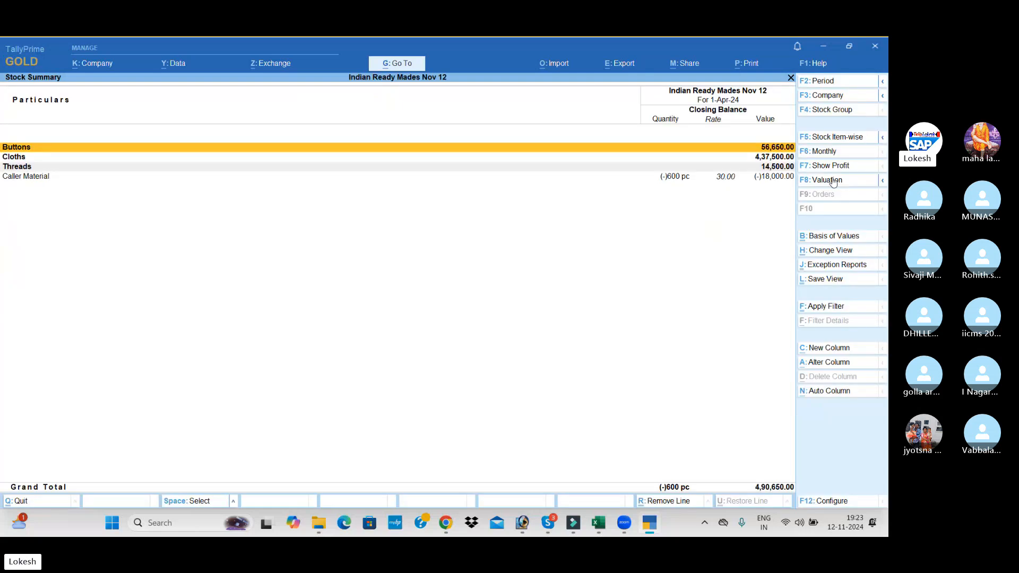
pyautogui.hotkey('alt', 'F5')
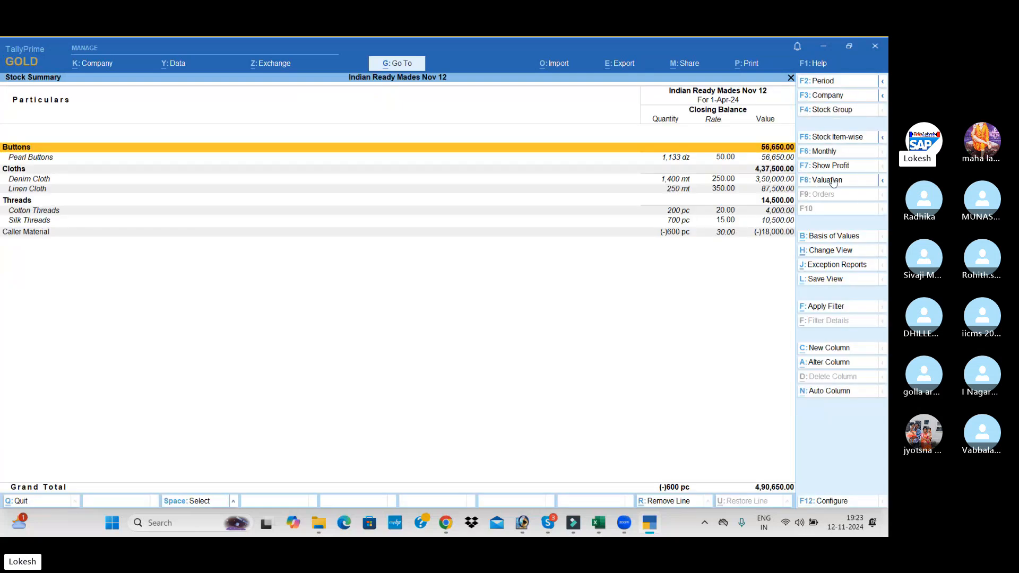
# Configure the Stock Summary to show goods inwards and goods outwards, keeping the closing balance, and examine the item movements
pyautogui.click(844, 504)
pyautogui.press('Down')
pyautogui.press('Down')
pyautogui.press('Down')
pyautogui.press('Down')
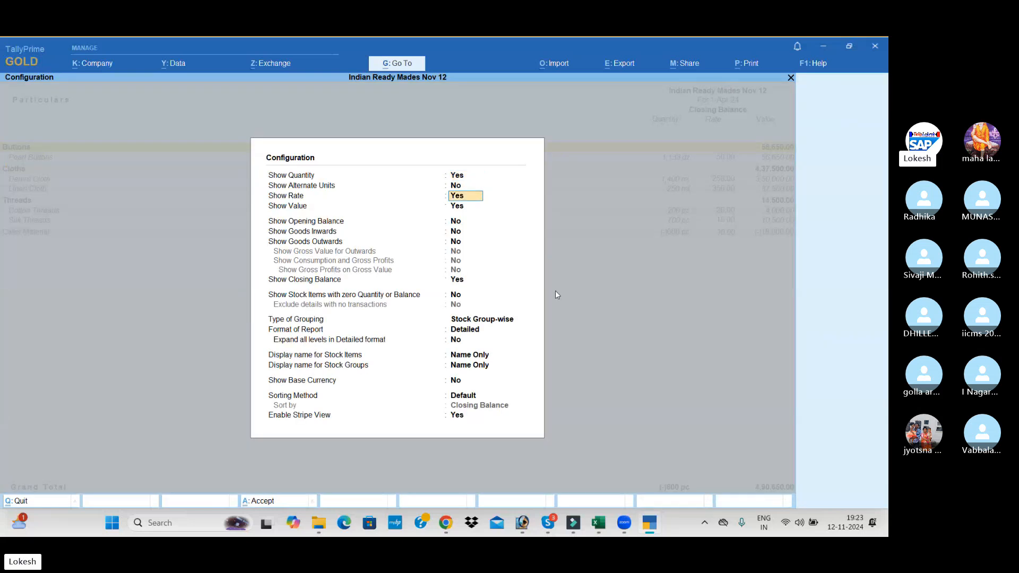
pyautogui.press('Down')
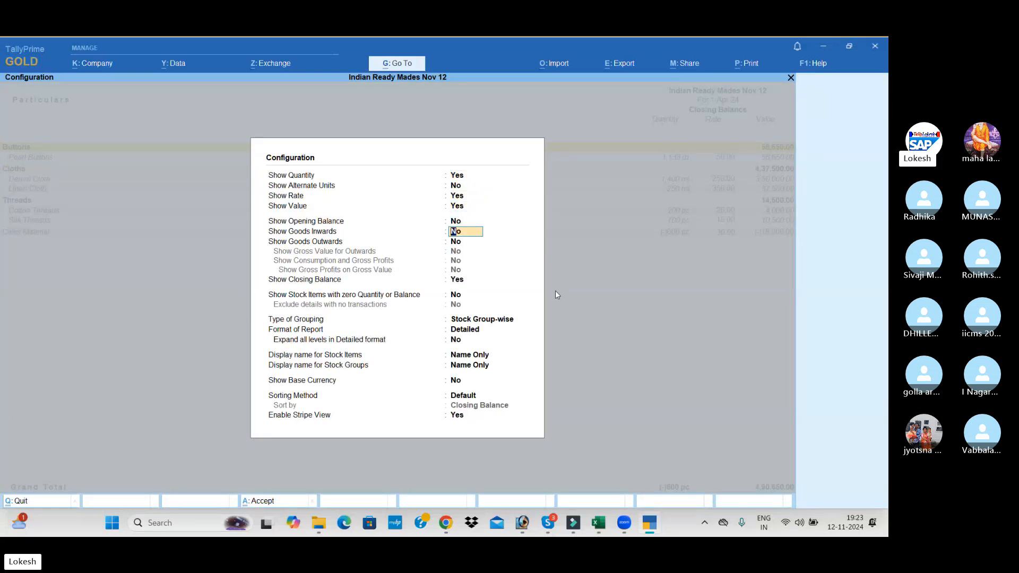
pyautogui.press('y')
pyautogui.press('Return')
pyautogui.press('y')
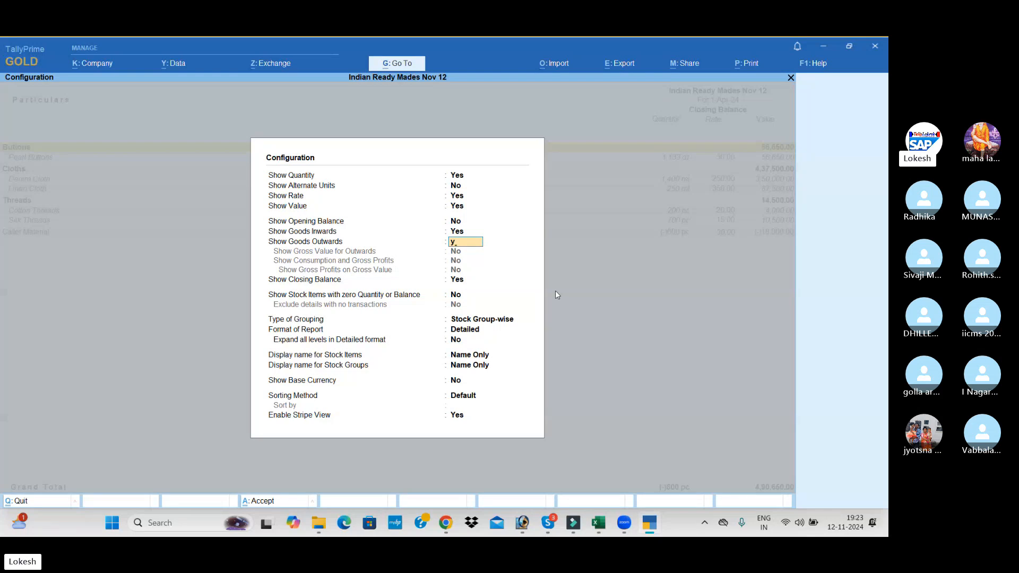
pyautogui.press('Return')
pyautogui.press('Return')
pyautogui.press('Return')
pyautogui.press('Return')
pyautogui.press('Return')
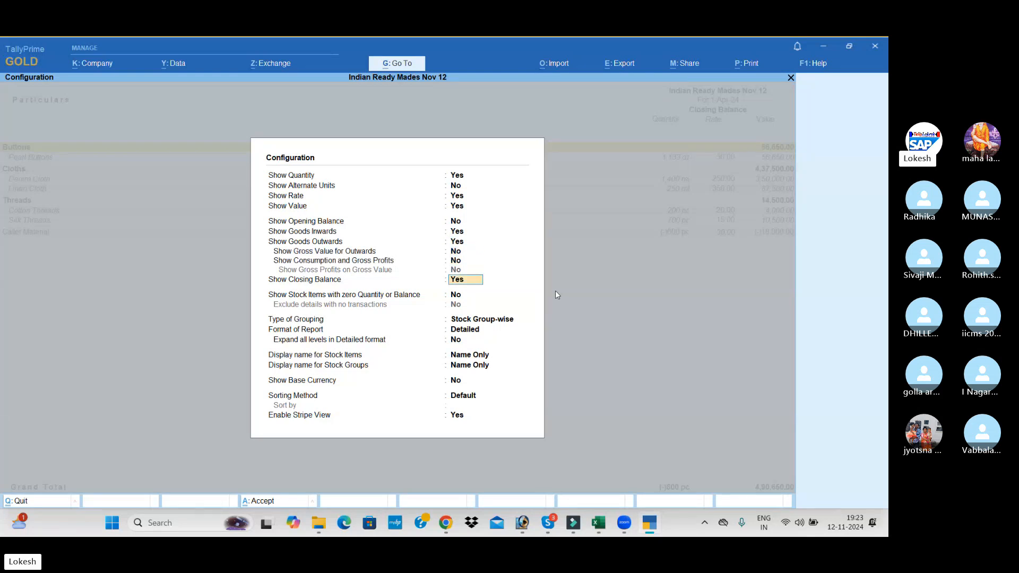
pyautogui.press('Return')
pyautogui.press('Return')
pyautogui.press('Return')
pyautogui.press('Return')
pyautogui.press('Return')
pyautogui.press('Return')
pyautogui.press('Return')
pyautogui.press('Return')
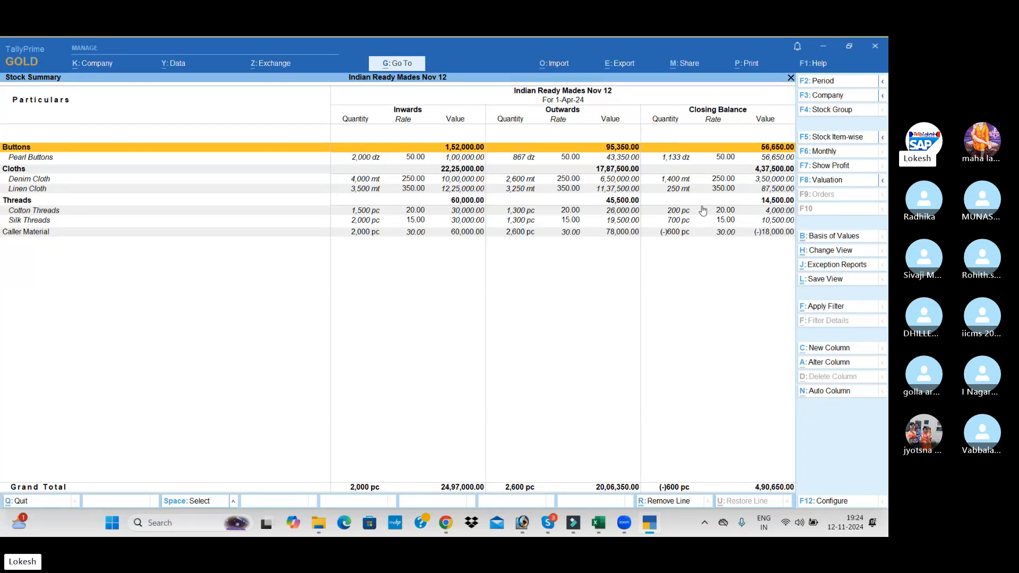
pyautogui.press('Escape')
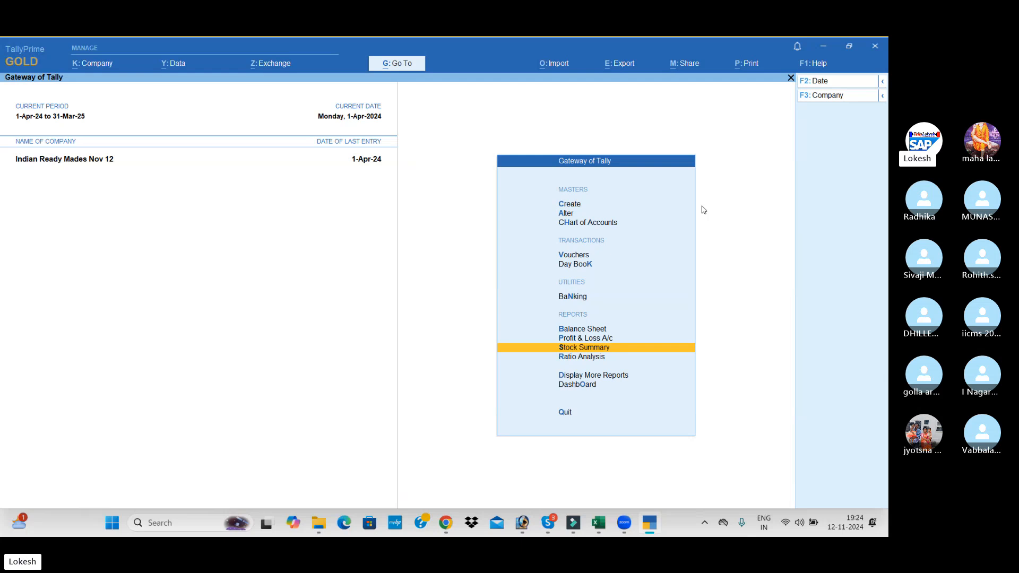
# Review the Dashboard's sales and purchase trends, trading details, inventory details and accounting ratios
pyautogui.press('Down')
pyautogui.press('Down')
pyautogui.press('Down')
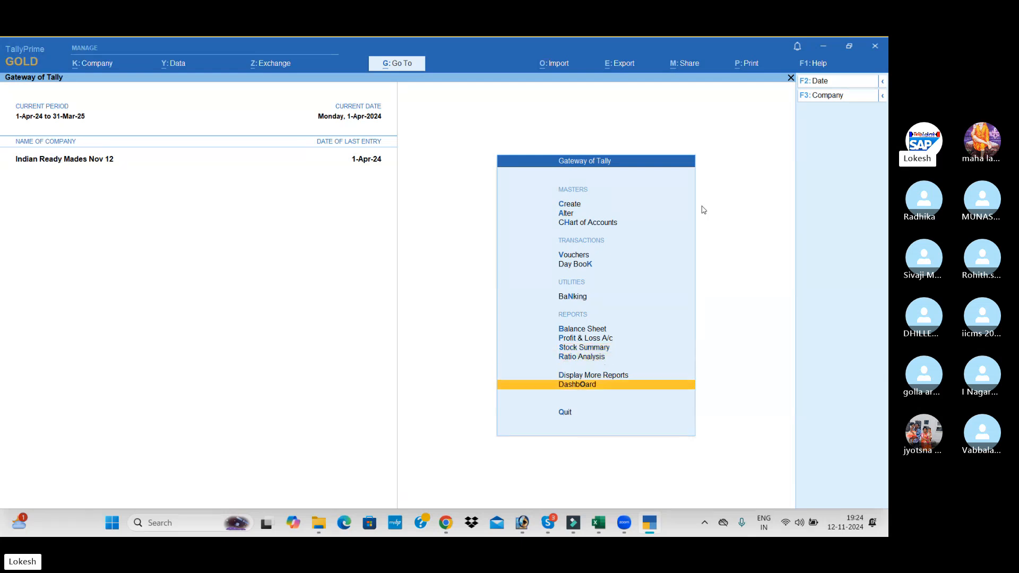
pyautogui.press('Return')
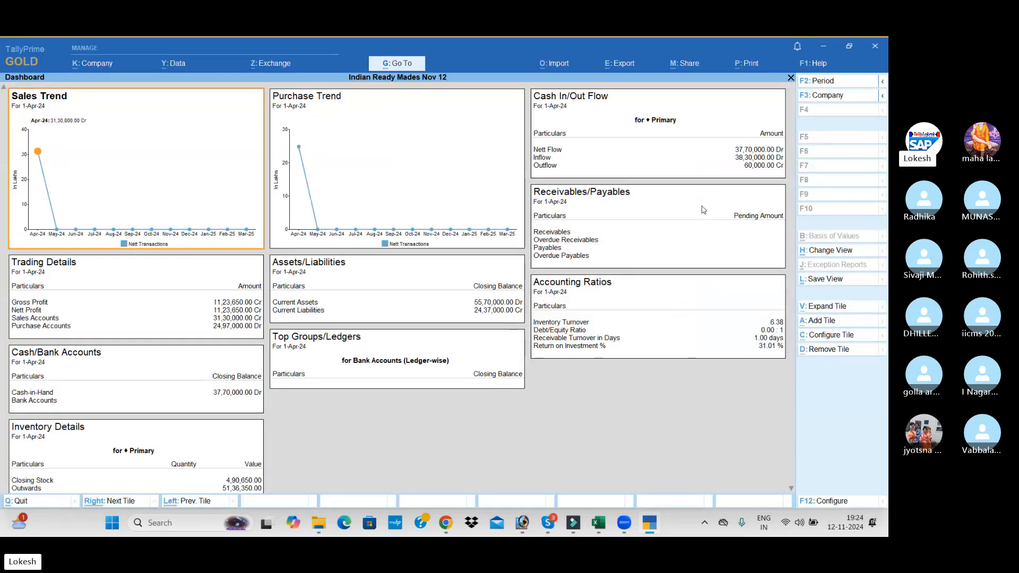
pyautogui.click(790, 489)
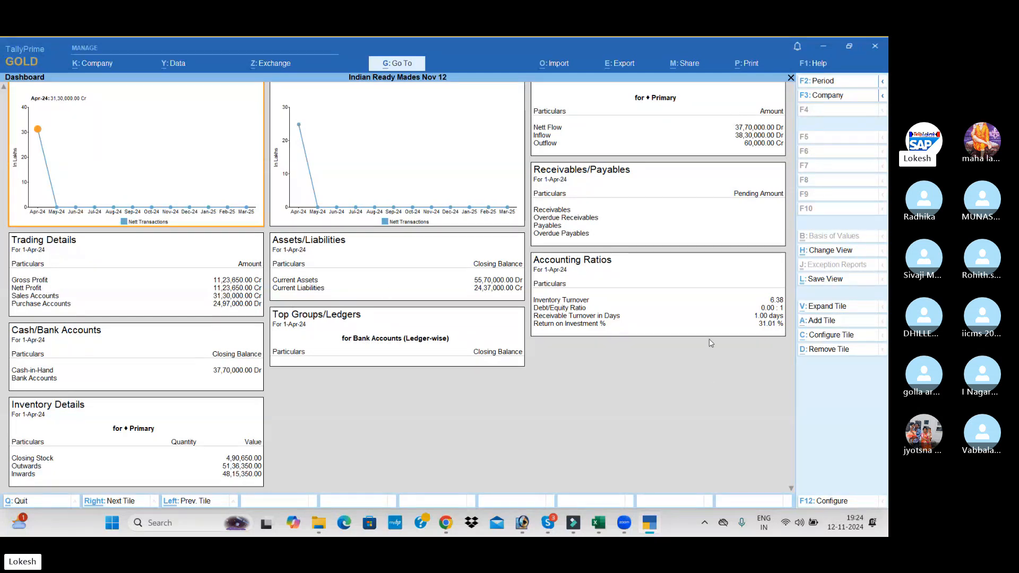
pyautogui.press('Escape')
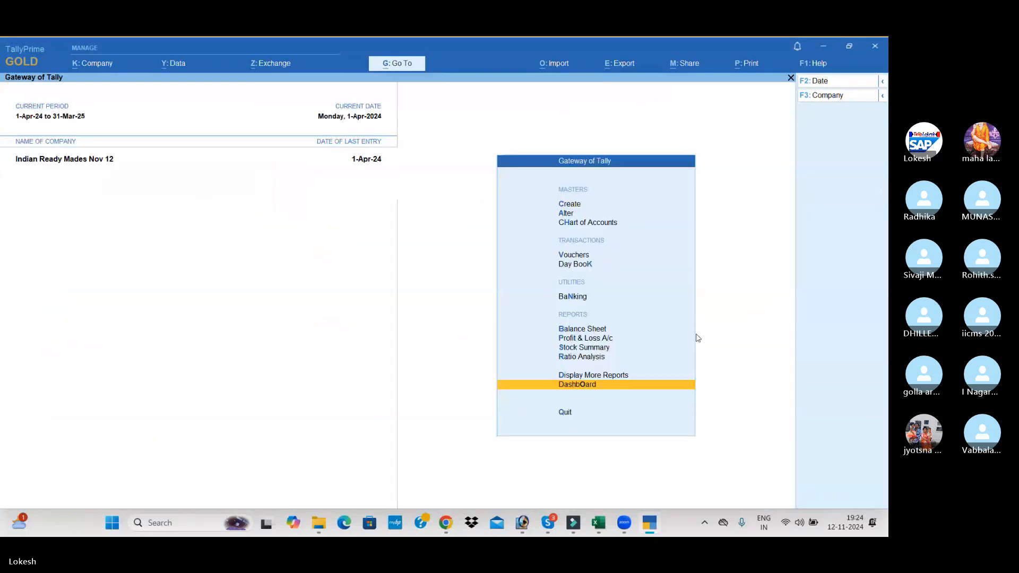
# Check the cash-in-hand closing balance in the Cash/Bank Summary of the account books
pyautogui.press('Up')
pyautogui.press('Return')
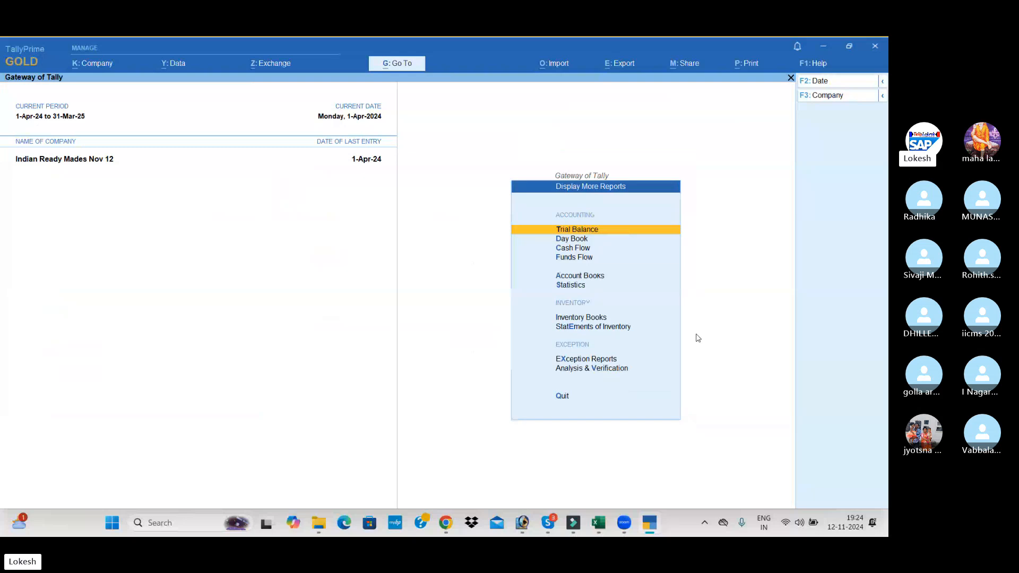
pyautogui.press('Down')
pyautogui.press('Down')
pyautogui.press('Down')
pyautogui.press('Down')
pyautogui.press('Return')
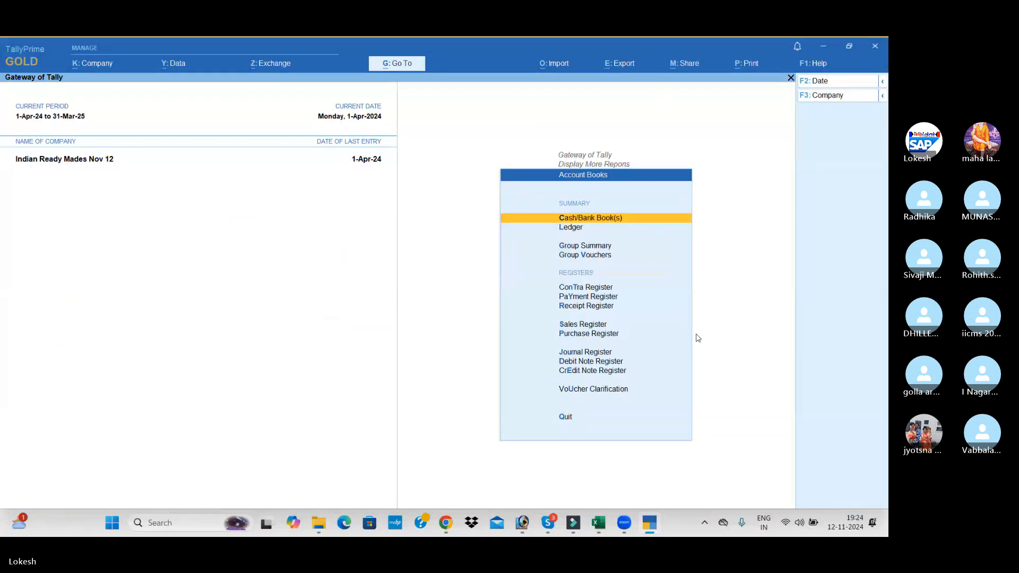
pyautogui.press('Return')
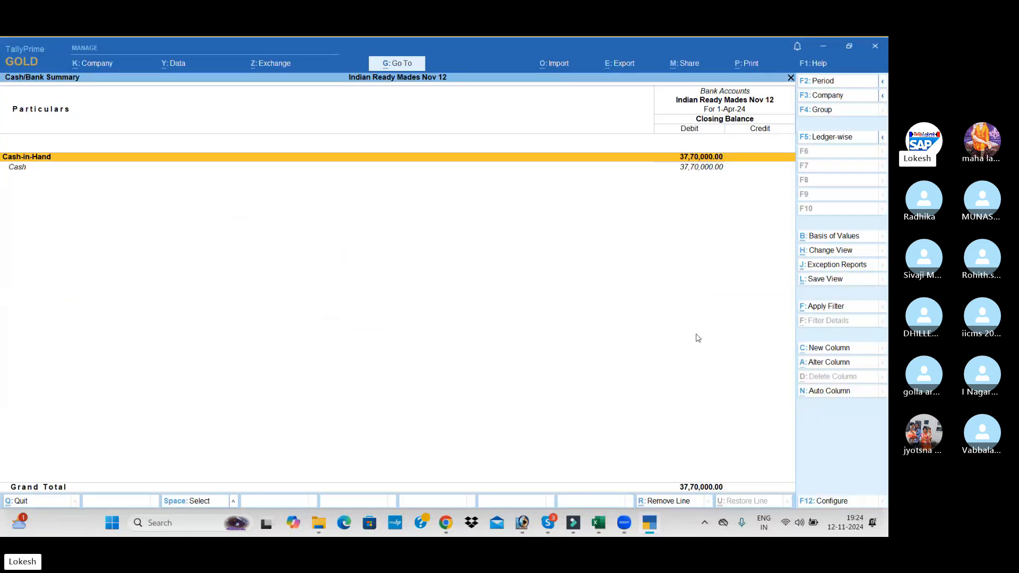
pyautogui.press('Escape')
# View the monthly purchase totals in the Purchase Register
pyautogui.press('Down')
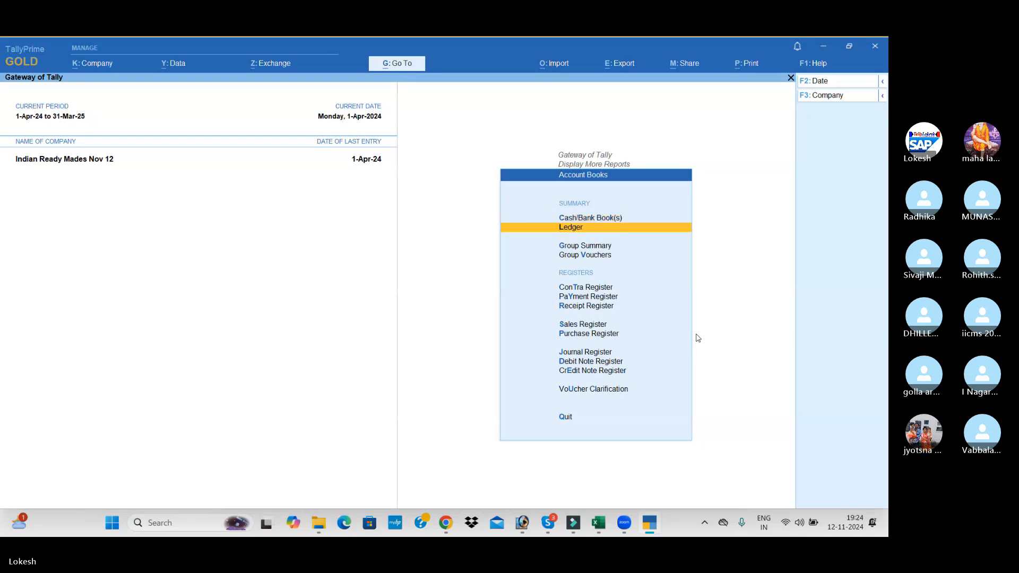
pyautogui.press('Down')
pyautogui.press('Down')
pyautogui.press('Down')
pyautogui.press('Down')
pyautogui.press('Down')
pyautogui.press('Down')
pyautogui.press('Down')
pyautogui.press('Return')
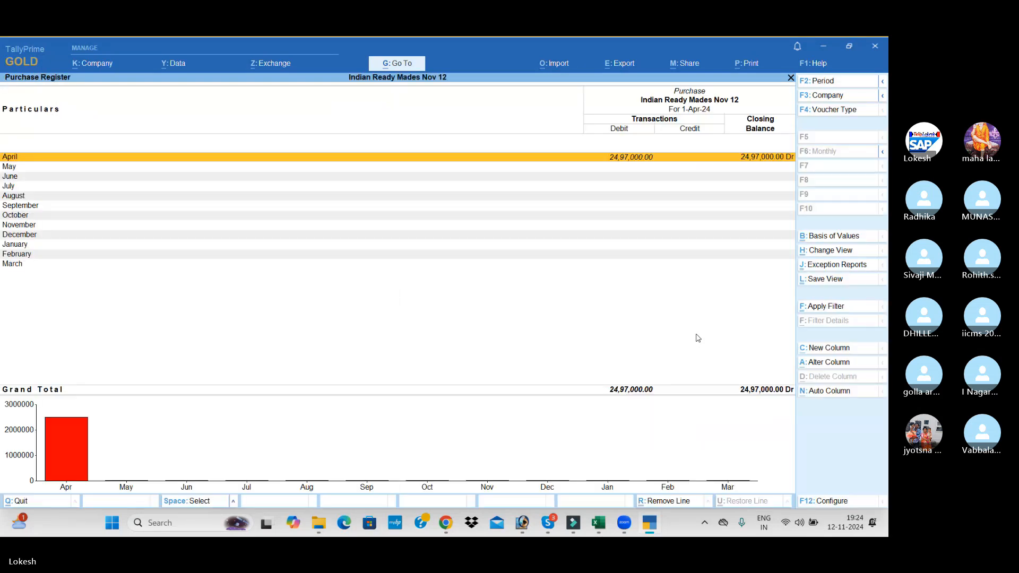
pyautogui.press('Escape')
# View the monthly sales totals in the Sales Register
pyautogui.press('Up')
pyautogui.press('Return')
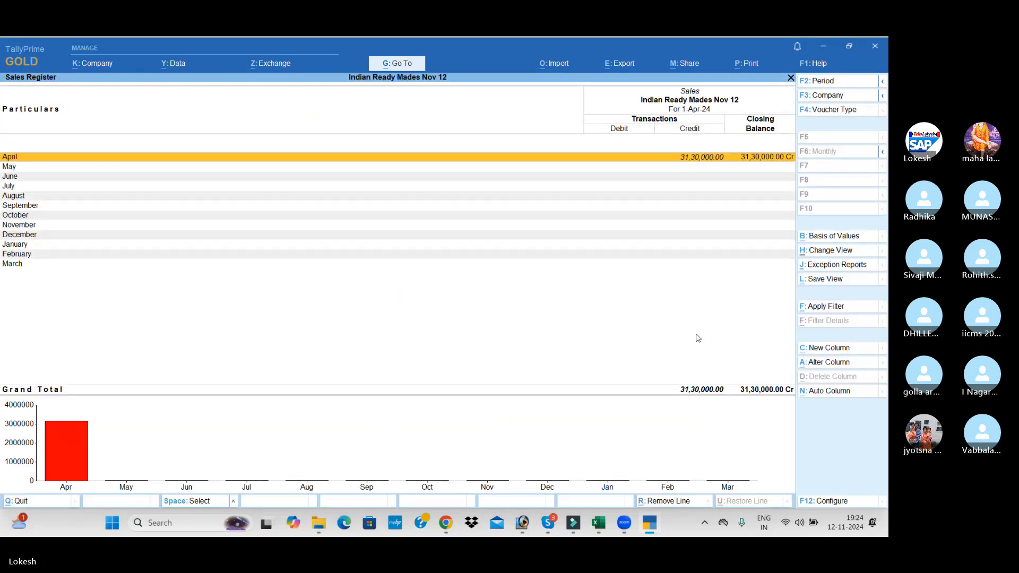
pyautogui.press('Escape')
# Look briefly at the Receipt Register and the Payment Register, and leave the account books
pyautogui.press('Up')
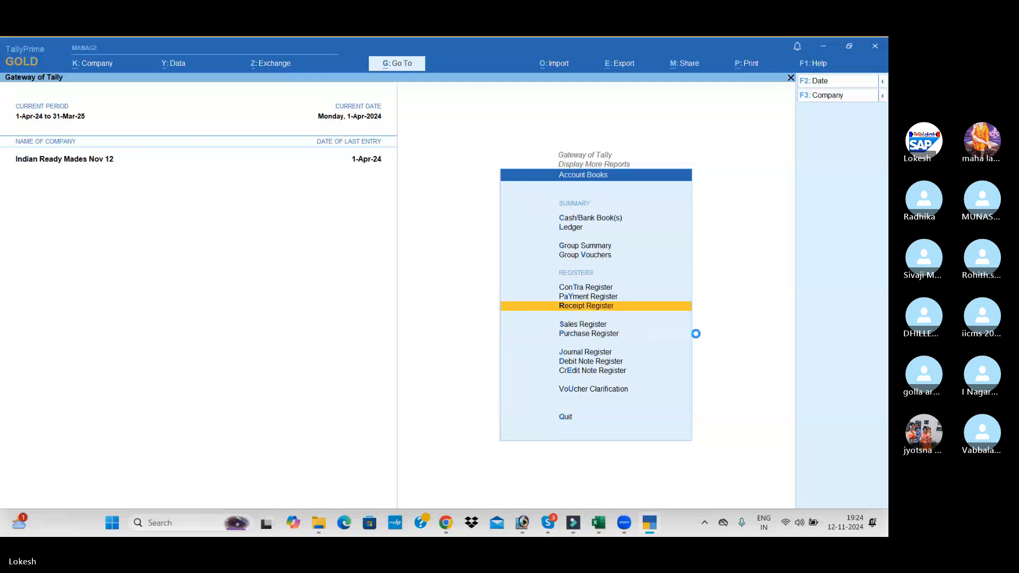
pyautogui.press('Return')
pyautogui.press('Escape')
pyautogui.press('Escape')
pyautogui.press('Up')
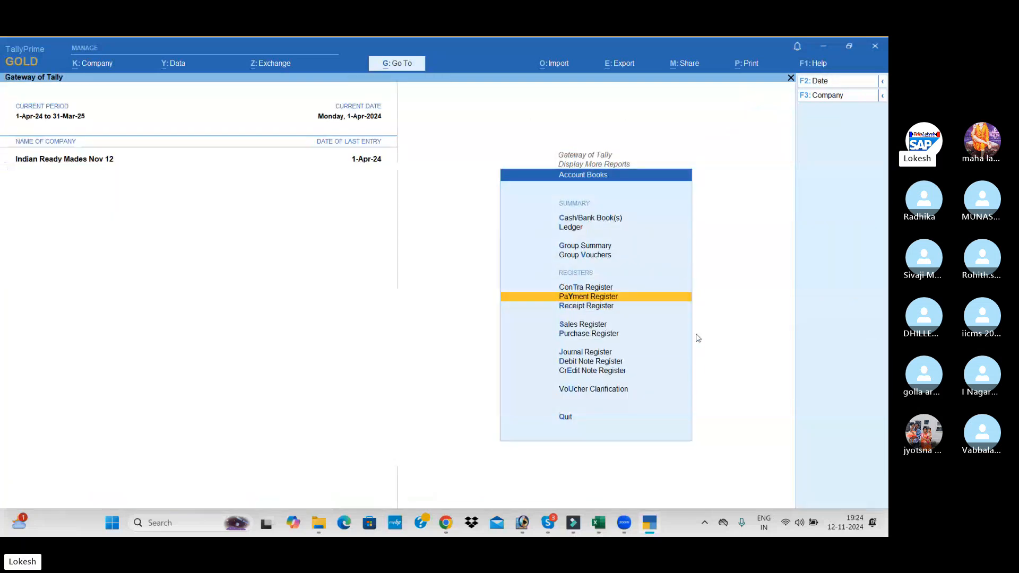
pyautogui.press('Return')
pyautogui.press('Escape')
pyautogui.press('Up')
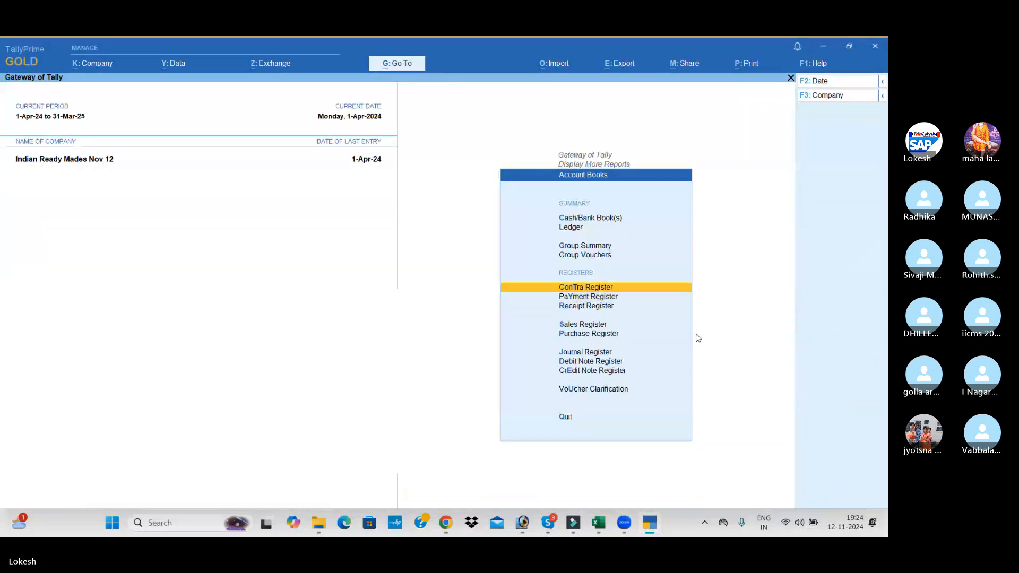
pyautogui.press('Escape')
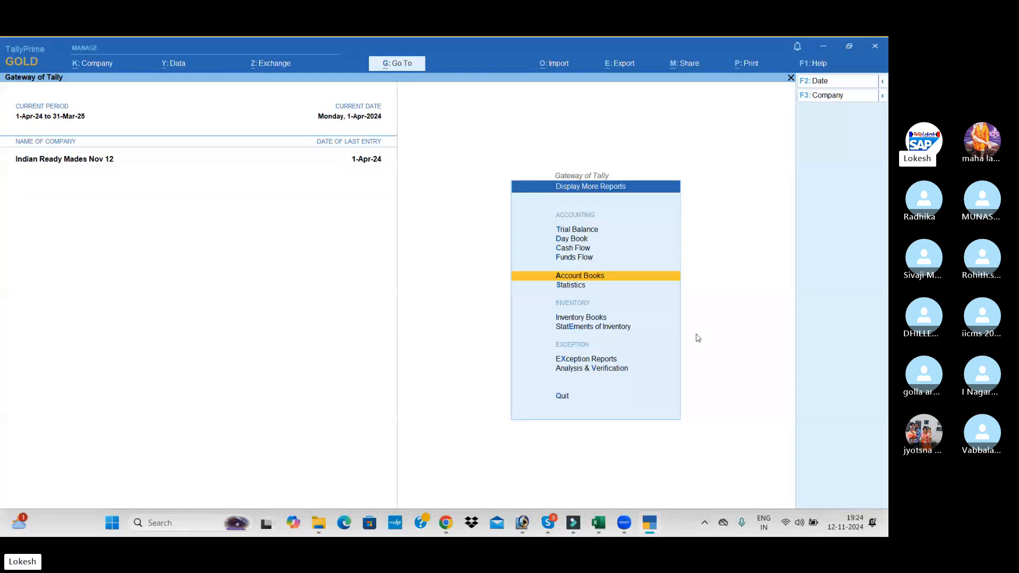
# Review the debit and credit closing balances of all account groups in the Trial Balance
pyautogui.press('Down')
pyautogui.press('Down')
pyautogui.press('Up')
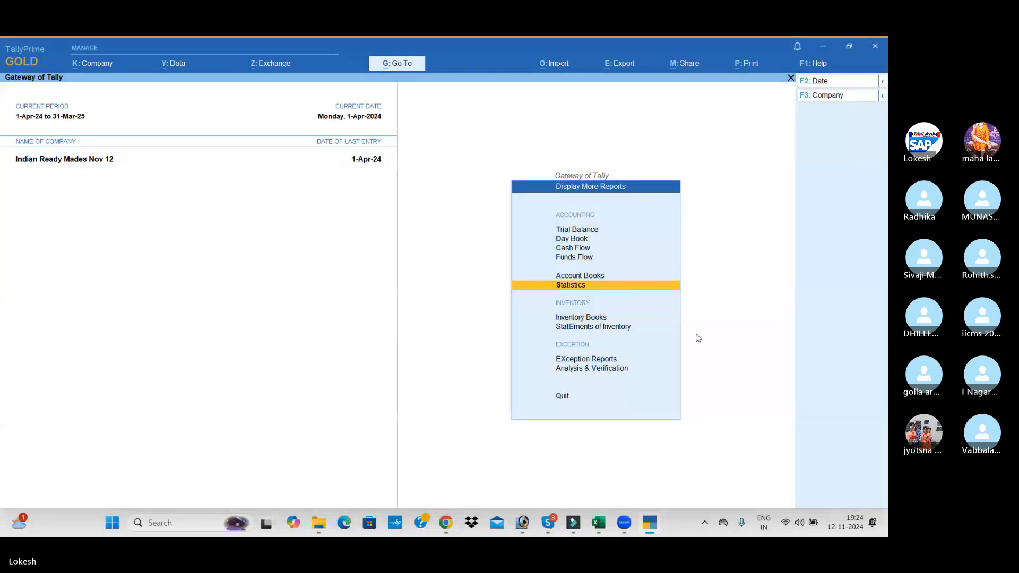
pyautogui.press('Escape')
pyautogui.press('Return')
pyautogui.press('Return')
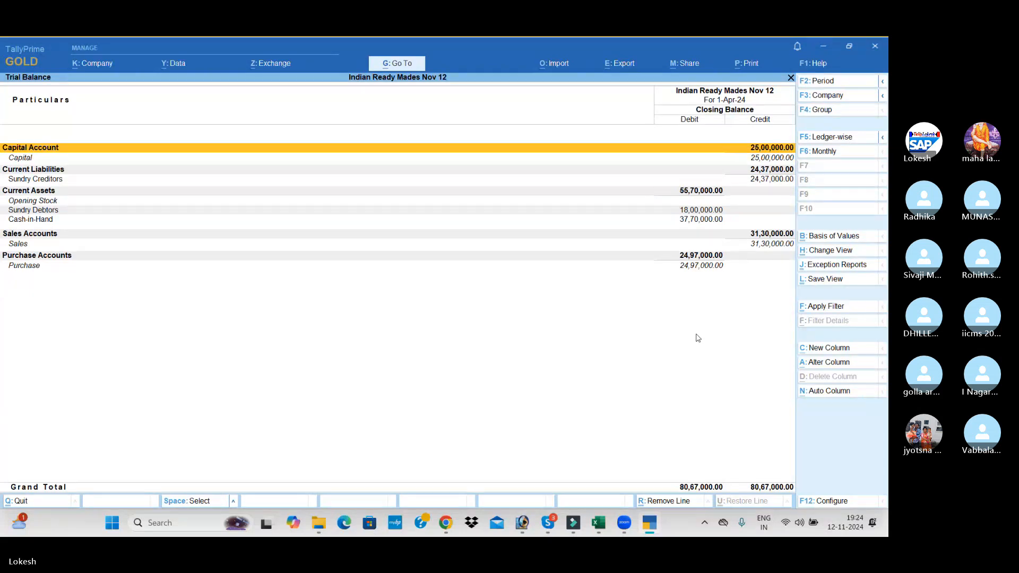
pyautogui.press('Escape')
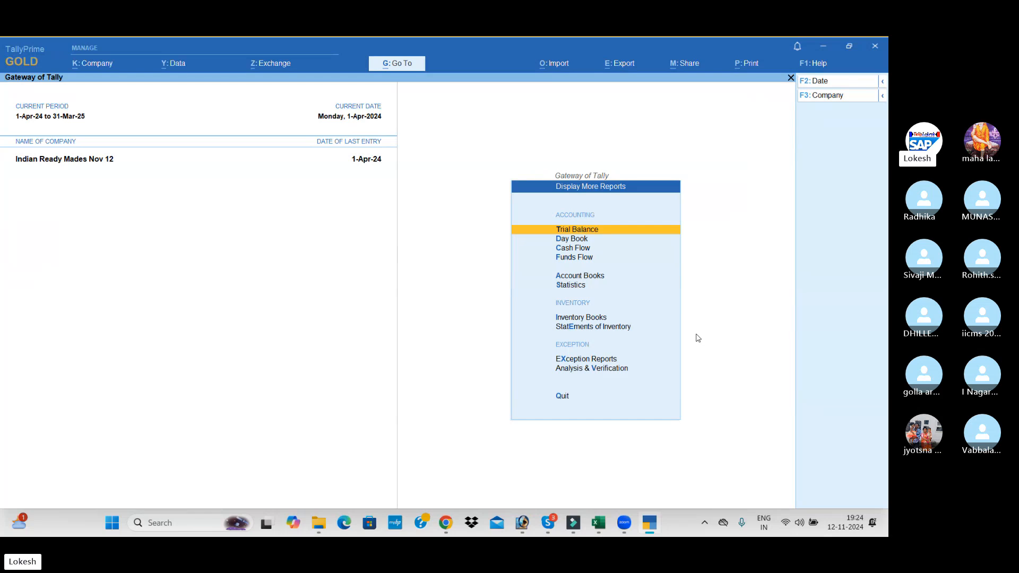
# Return to the Gateway of Tally and switch to the Skype group call window
pyautogui.press('Escape')
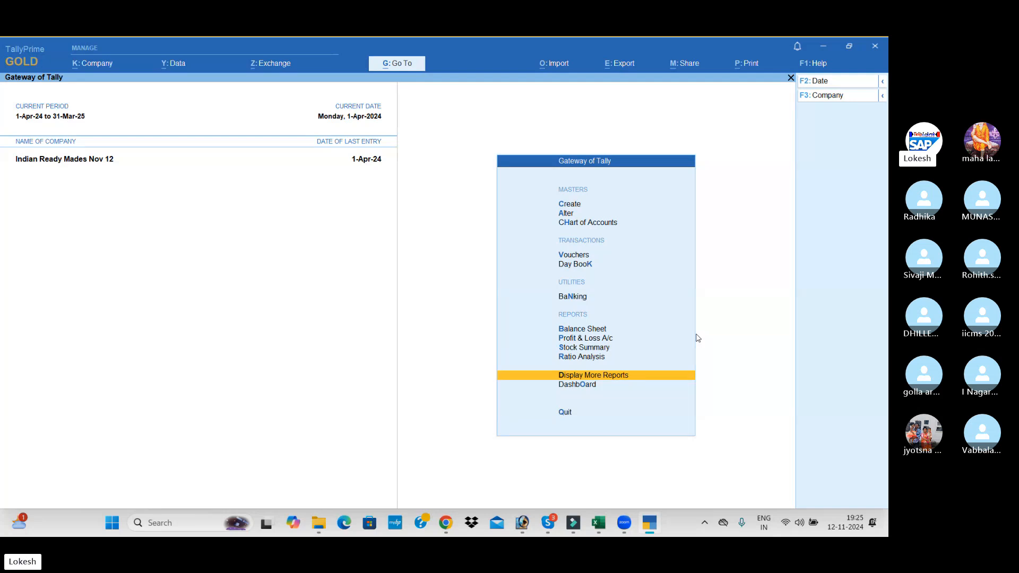
pyautogui.press('alt')
pyautogui.hotkey('alt', 'Tab')
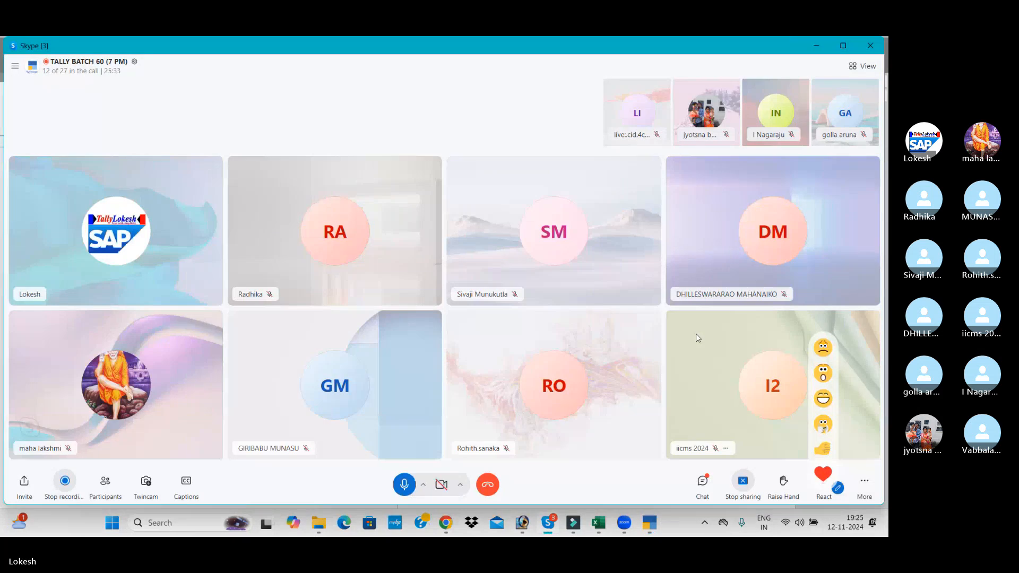